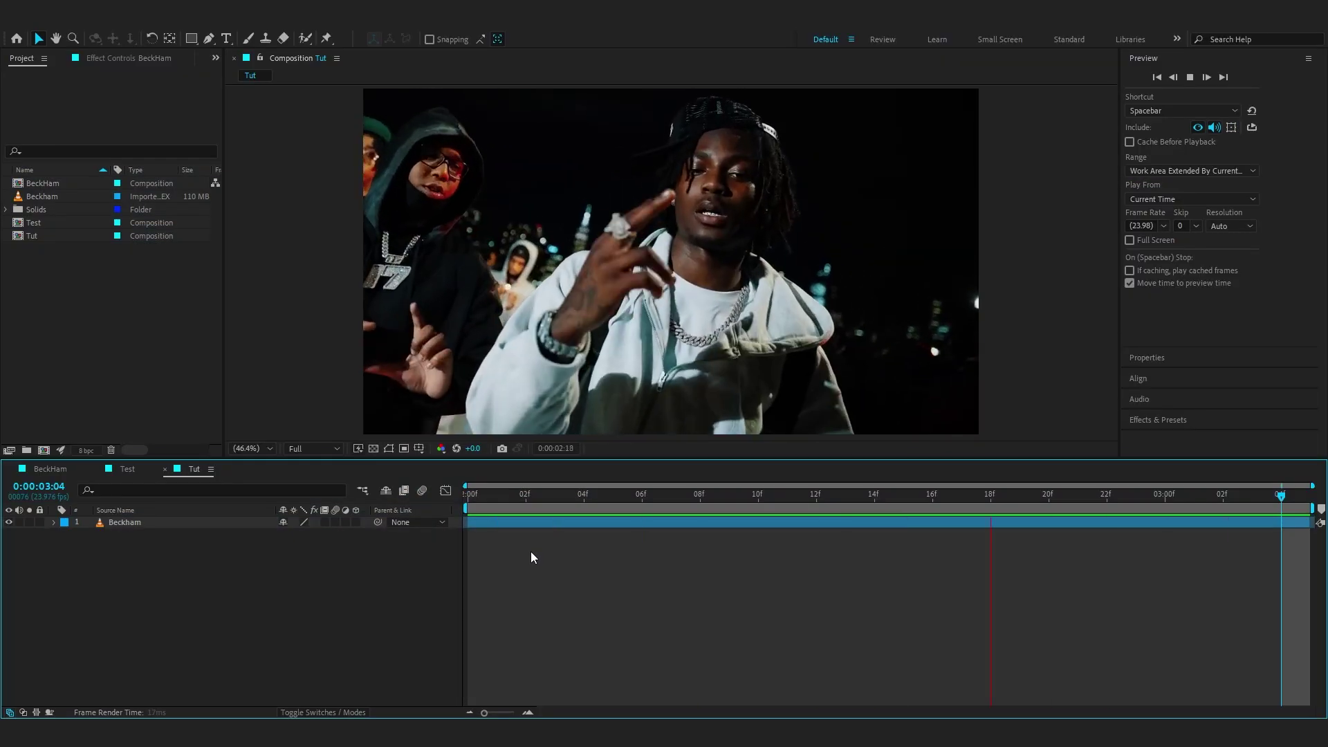
- Play back the Beckham clip in the Tut composition to review the foreground man's hand movement
{"action": "key", "text": "space"}
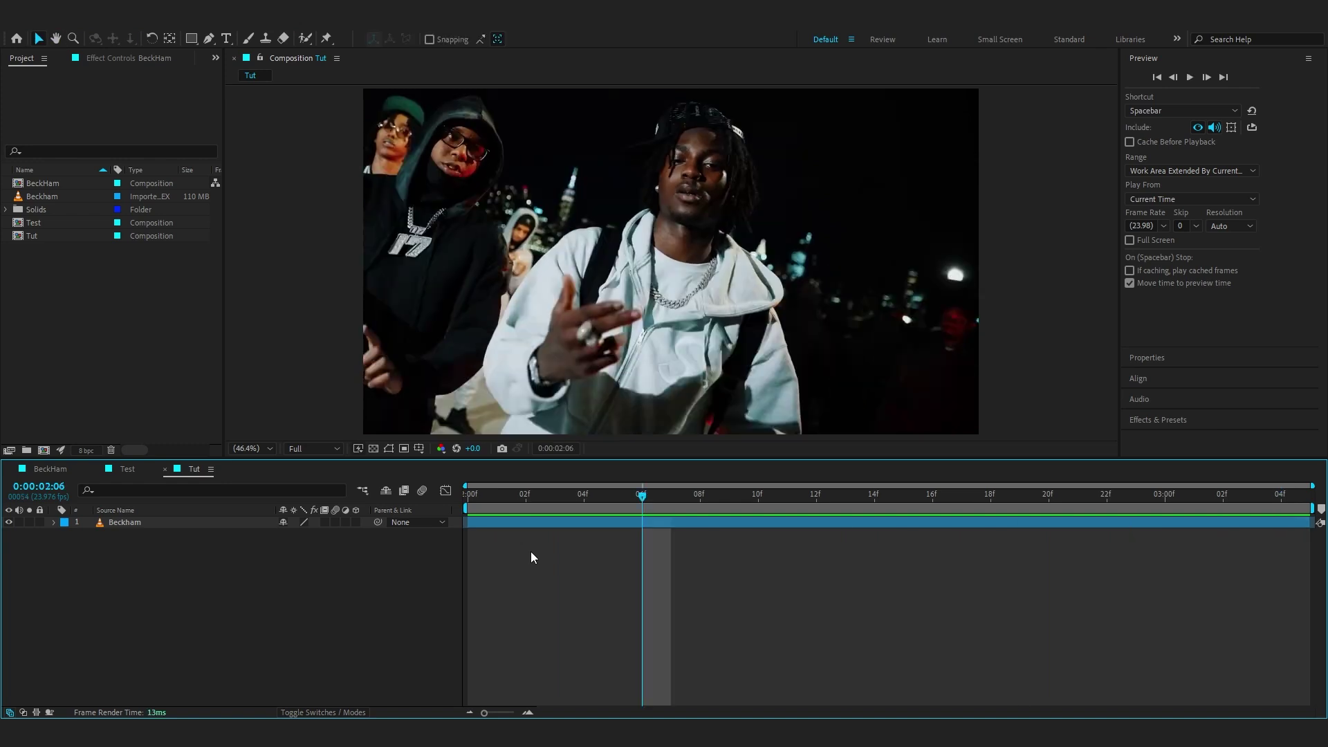
{"action": "key", "text": "space"}
{"action": "key", "text": "space"}
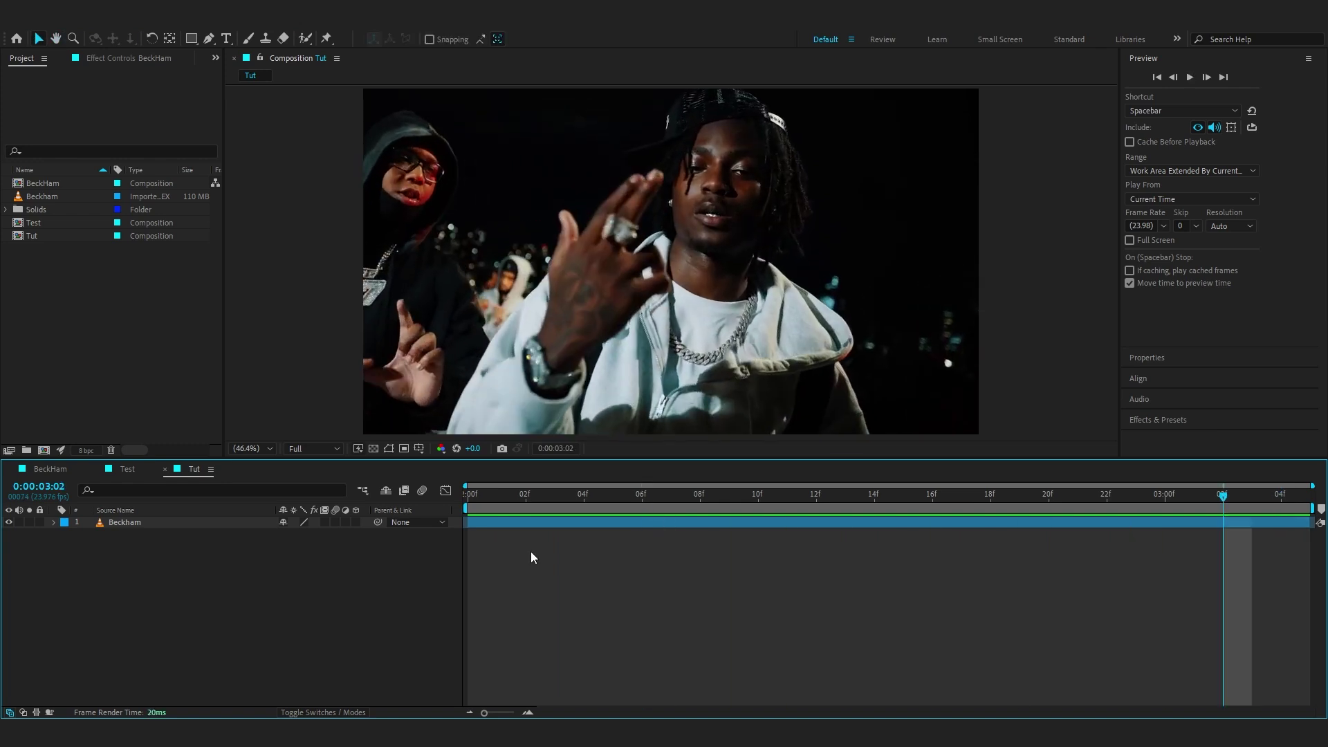
{"action": "key", "text": "Page_Up"}
{"action": "key", "text": "Page_Up"}
{"action": "key", "text": "Page_Up"}
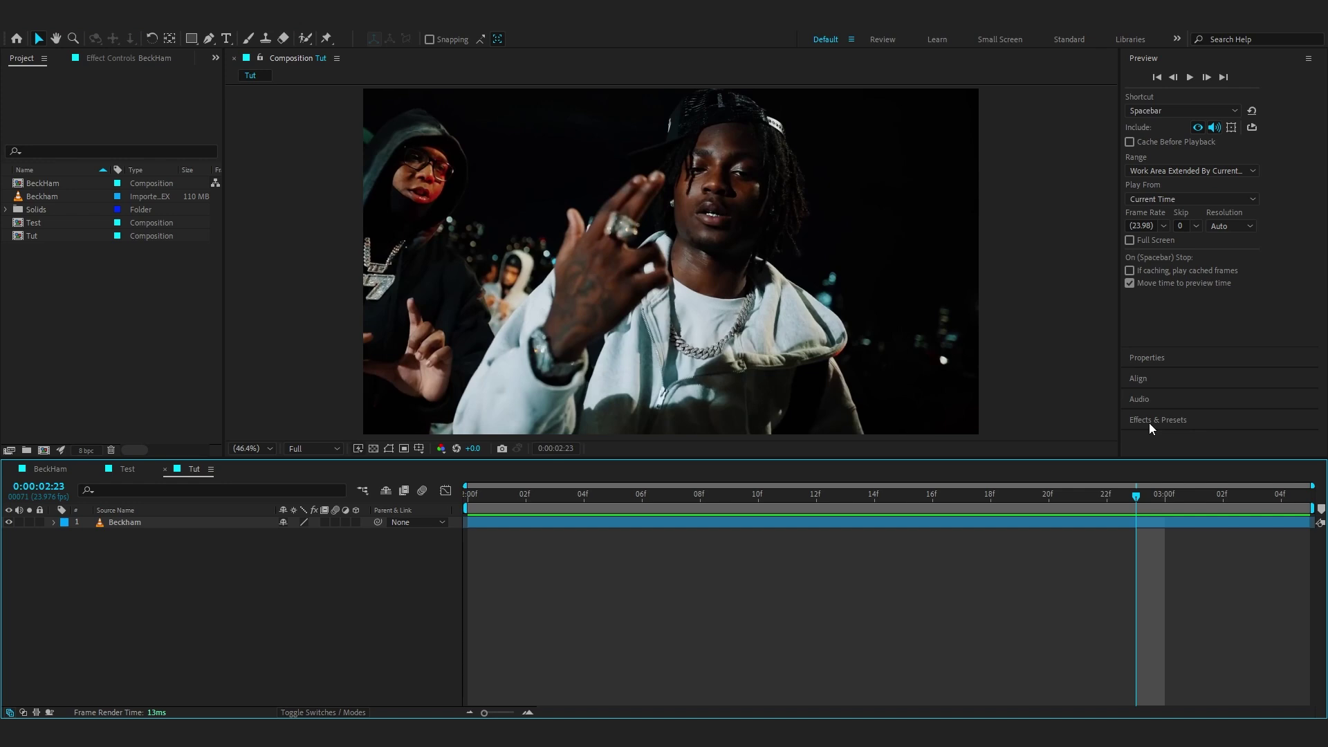
- Return to the start of the clip and open the Beckham layer for editing with the Roto Brush tool
{"action": "left_click_drag", "start_coordinate": [1135, 496], "coordinate": [406, 517]}
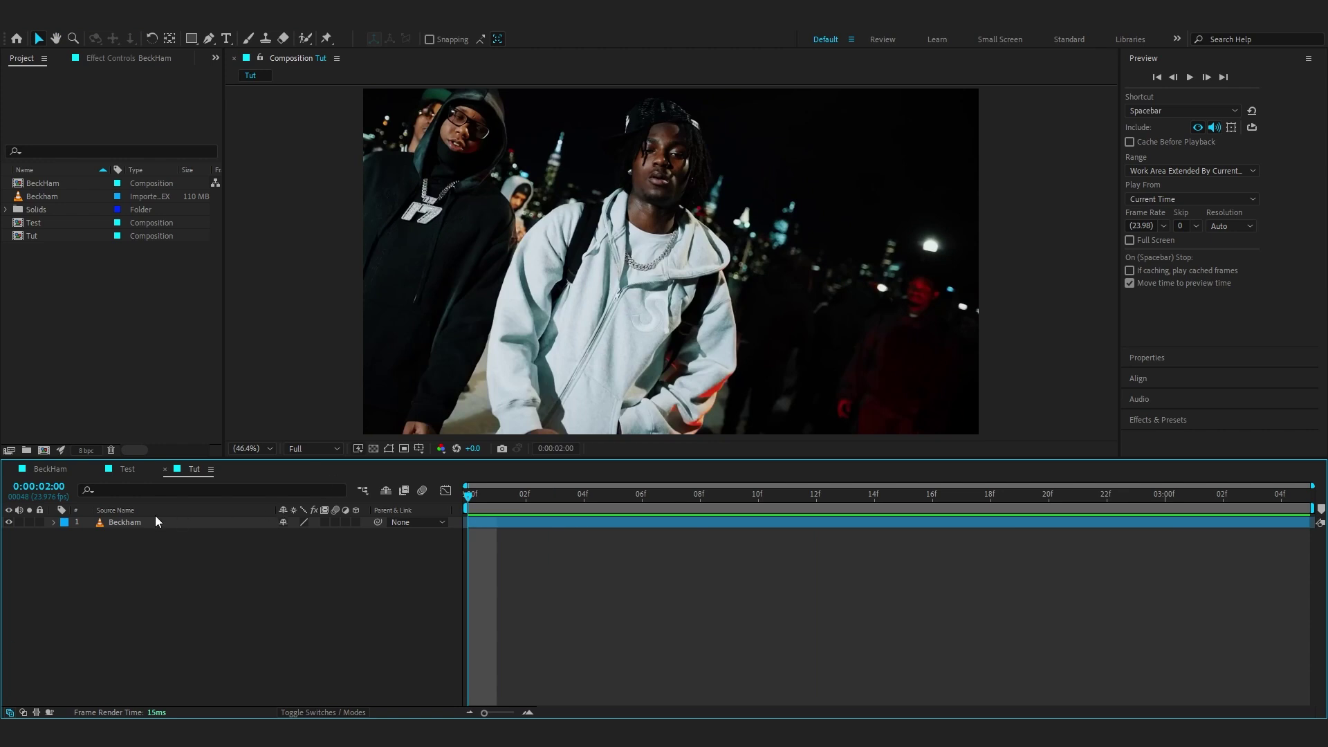
{"action": "left_click", "coordinate": [156, 522]}
{"action": "left_click", "coordinate": [305, 38]}
{"action": "double_click", "coordinate": [579, 385]}
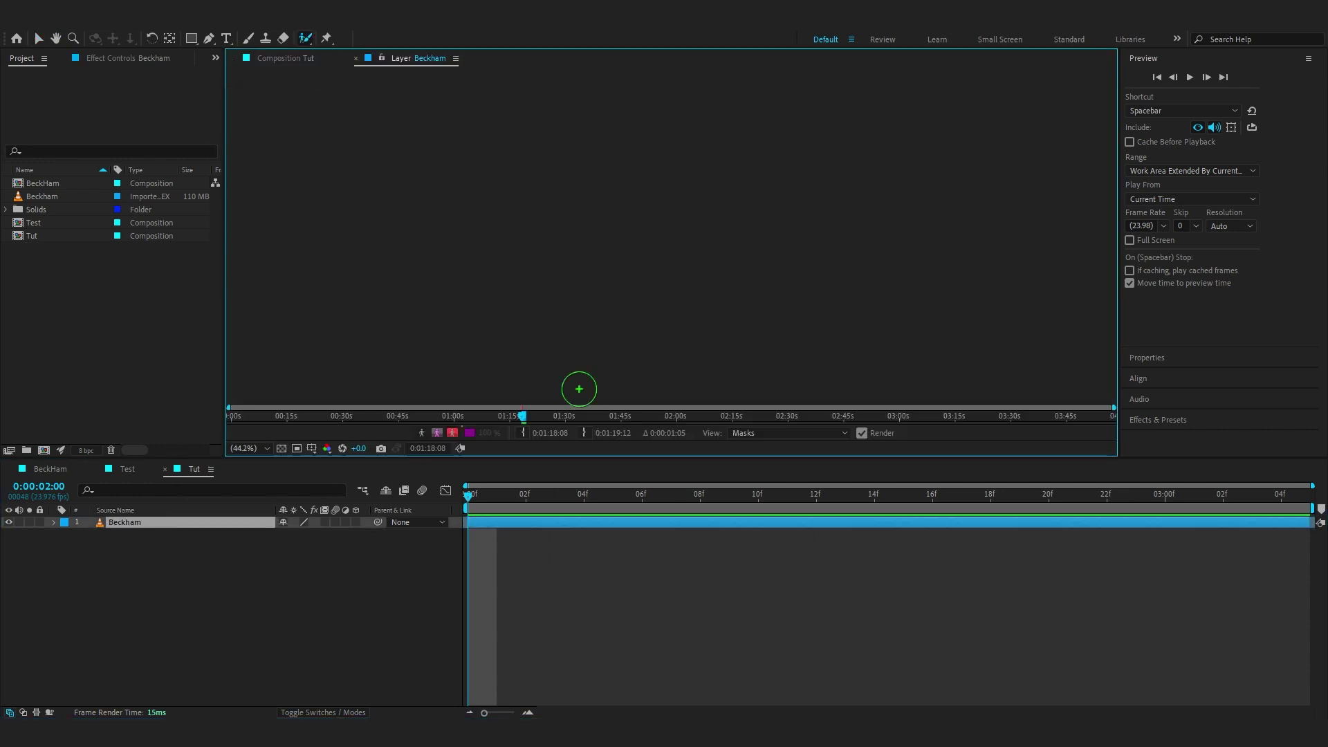
- Paint a Roto Brush foreground selection over the hand of the man in the white hoodie around 0:00:02:04
{"action": "key", "text": "Page_Up"}
{"action": "left_click_drag", "start_coordinate": [625, 332], "coordinate": [553, 242]}
{"action": "scroll", "coordinate": [582, 239], "scroll_direction": "up", "scroll_amount": 2}
{"action": "key", "text": "space"}
{"action": "mouse_move", "coordinate": [447, 264]}
{"action": "left_mouse_down"}
{"action": "mouse_move", "coordinate": [558, 262]}
{"action": "mouse_move", "coordinate": [543, 235]}
{"action": "mouse_move", "coordinate": [599, 232]}
{"action": "left_mouse_up"}
{"action": "key", "text": "space"}
{"action": "left_click_drag", "start_coordinate": [583, 199], "coordinate": [583, 234]}
{"action": "key", "text": "alt+w"}
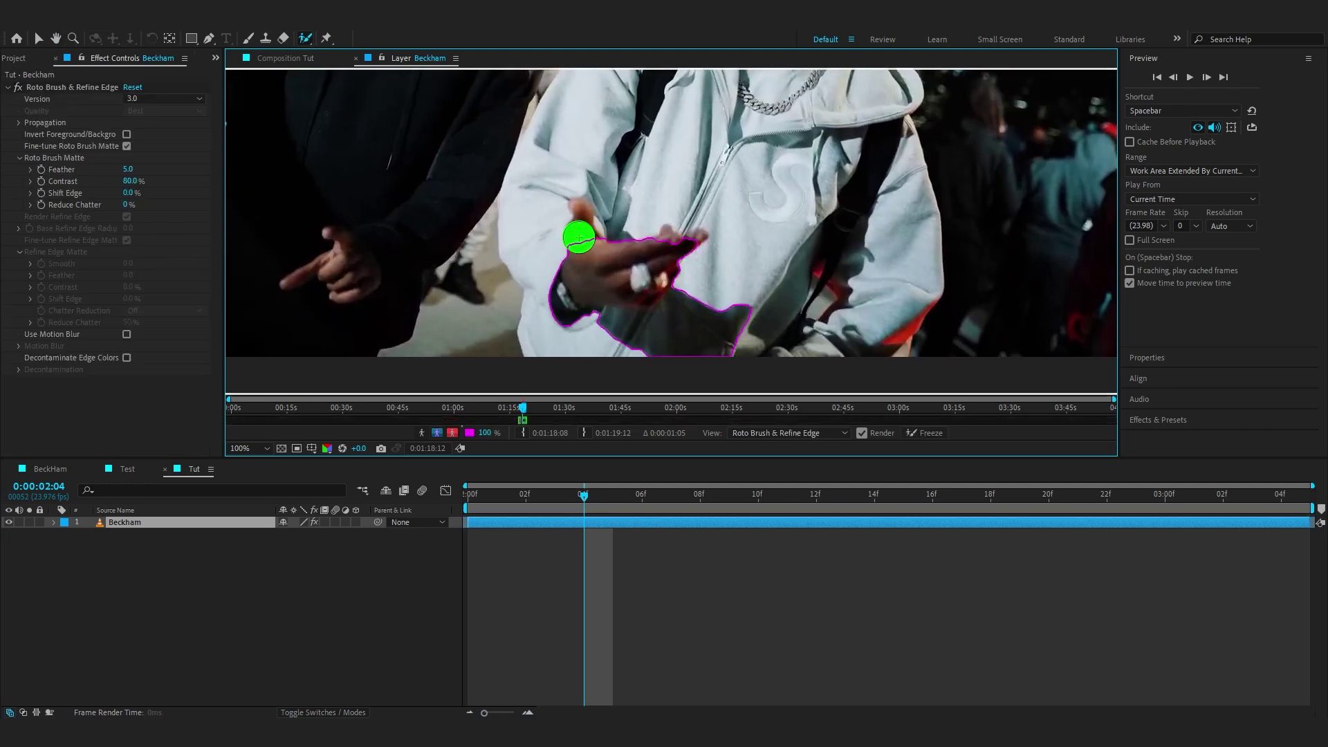
- Extend the Roto Brush selection at 0:00:02:04 to include the thumb and the missed edges of the hand
{"action": "scroll", "coordinate": [581, 235], "scroll_direction": "up", "scroll_amount": 2}
{"action": "left_click", "coordinate": [558, 261], "text": "alt"}
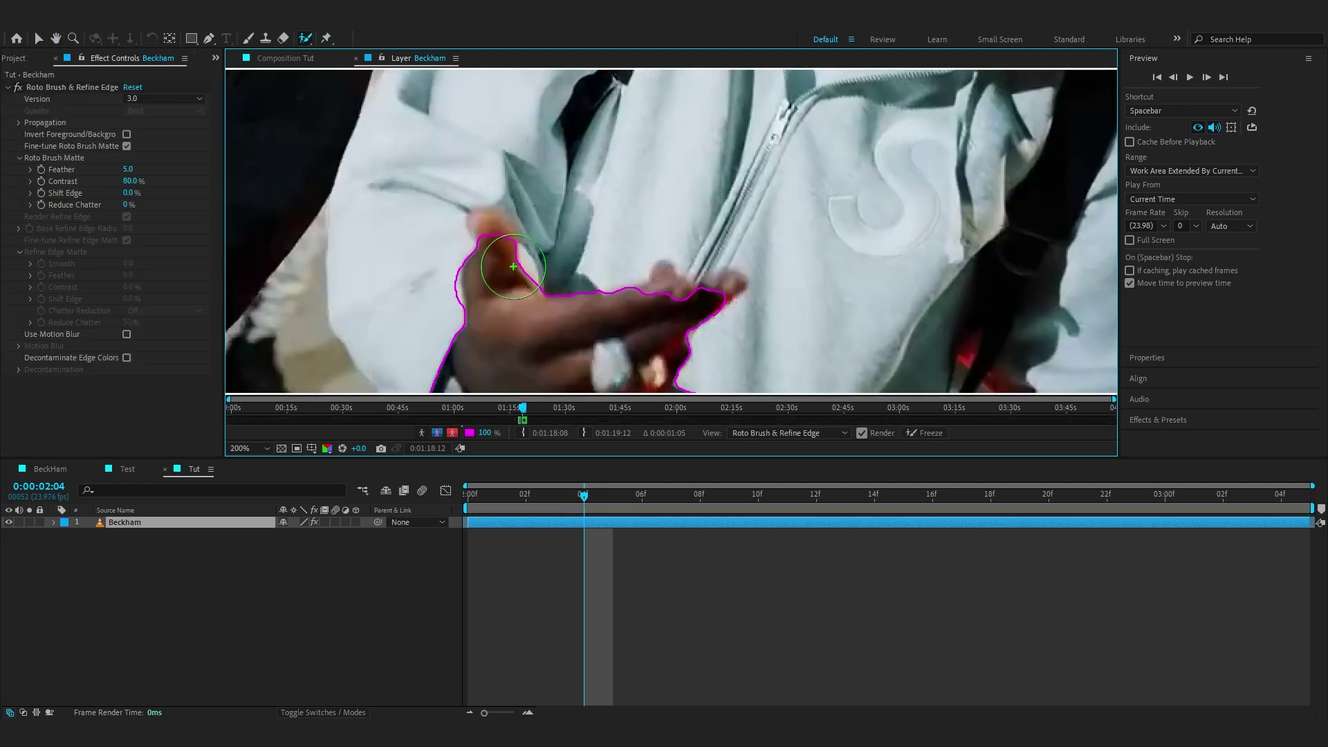
{"action": "key", "text": "space"}
{"action": "left_click_drag", "start_coordinate": [494, 261], "coordinate": [608, 184]}
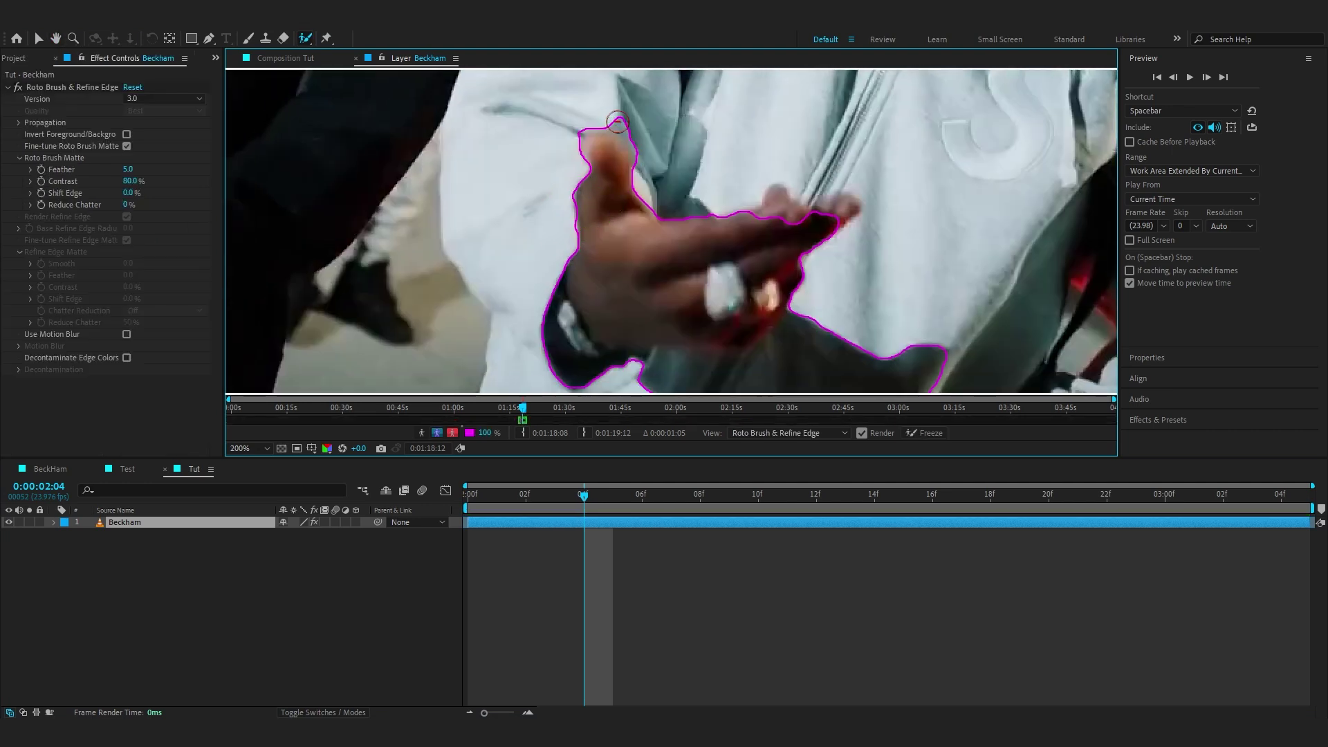
{"action": "left_click_drag", "start_coordinate": [617, 122], "coordinate": [628, 139]}
- Check the hand selection across the clip and freeze the Roto Brush propagation
{"action": "scroll", "coordinate": [627, 140], "scroll_direction": "down", "scroll_amount": 2}
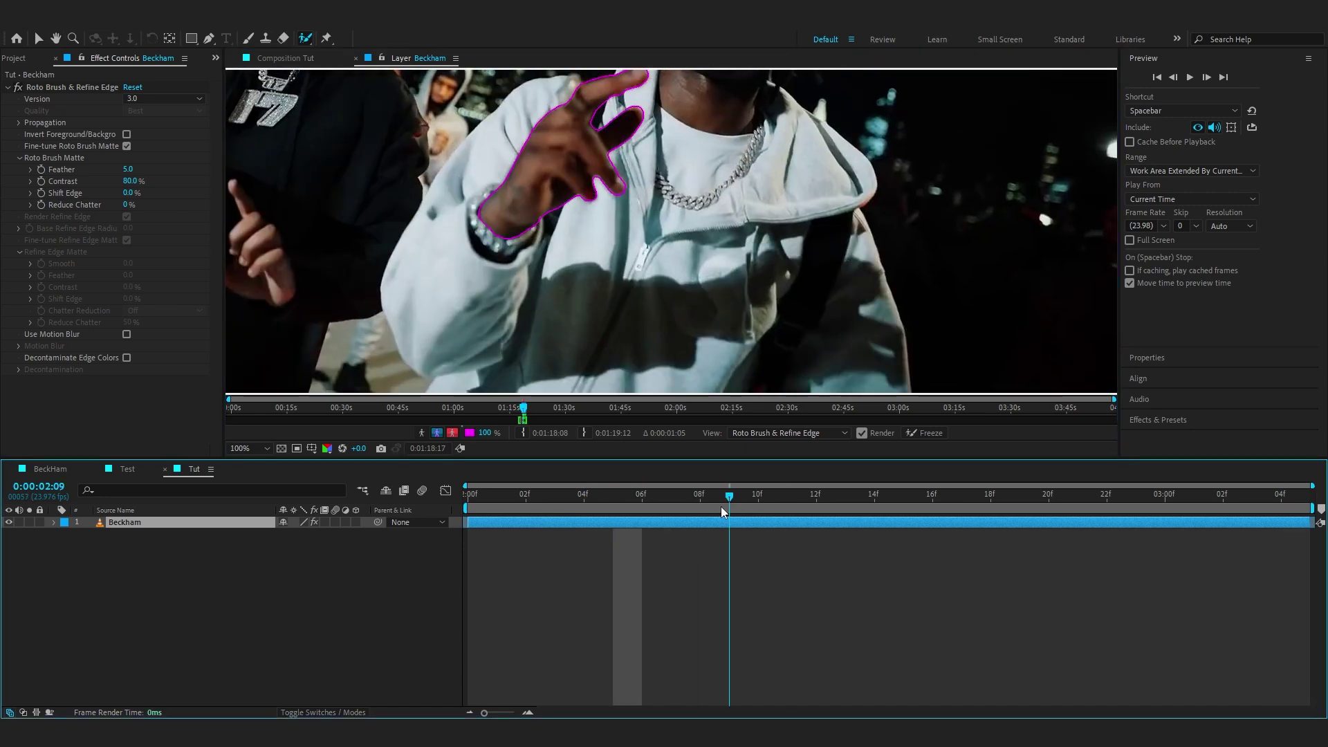
{"action": "left_click_drag", "start_coordinate": [721, 506], "coordinate": [468, 506]}
{"action": "scroll", "coordinate": [630, 374], "scroll_direction": "down", "scroll_amount": 1}
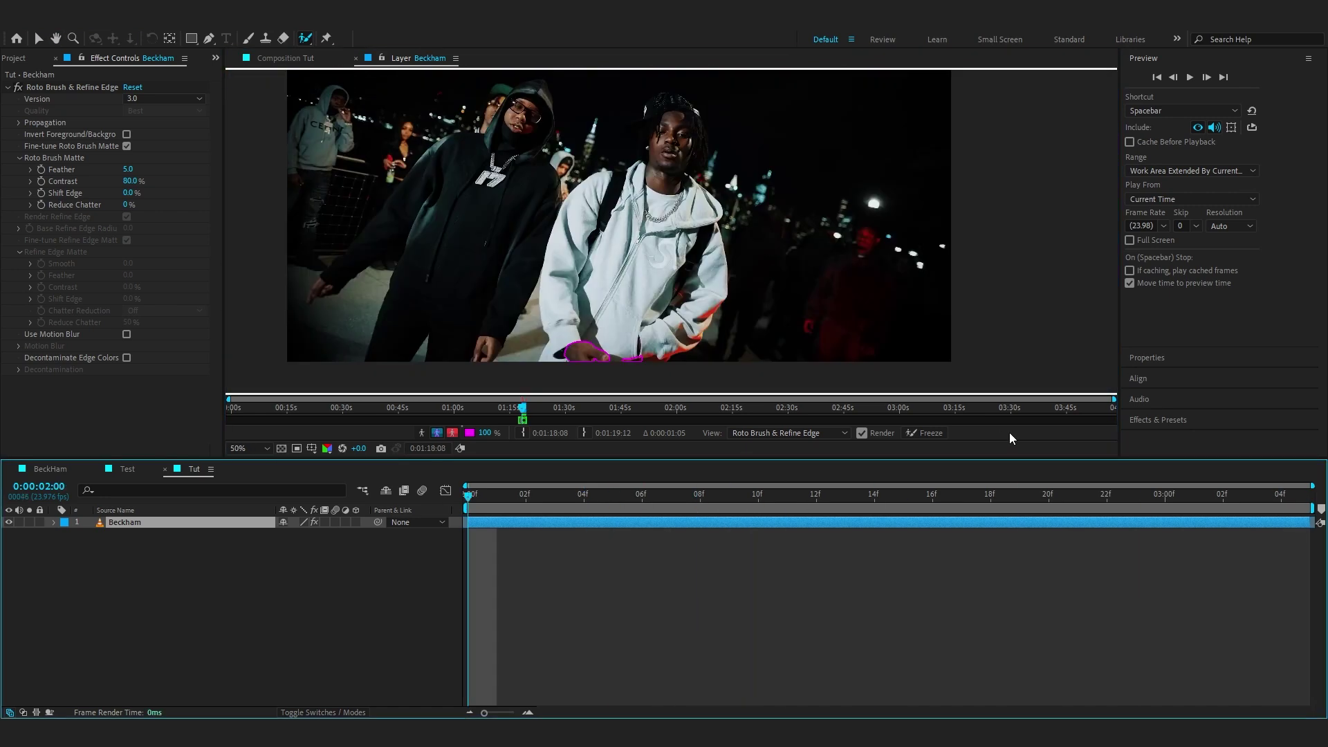
{"action": "left_click_drag", "start_coordinate": [997, 497], "coordinate": [743, 562]}
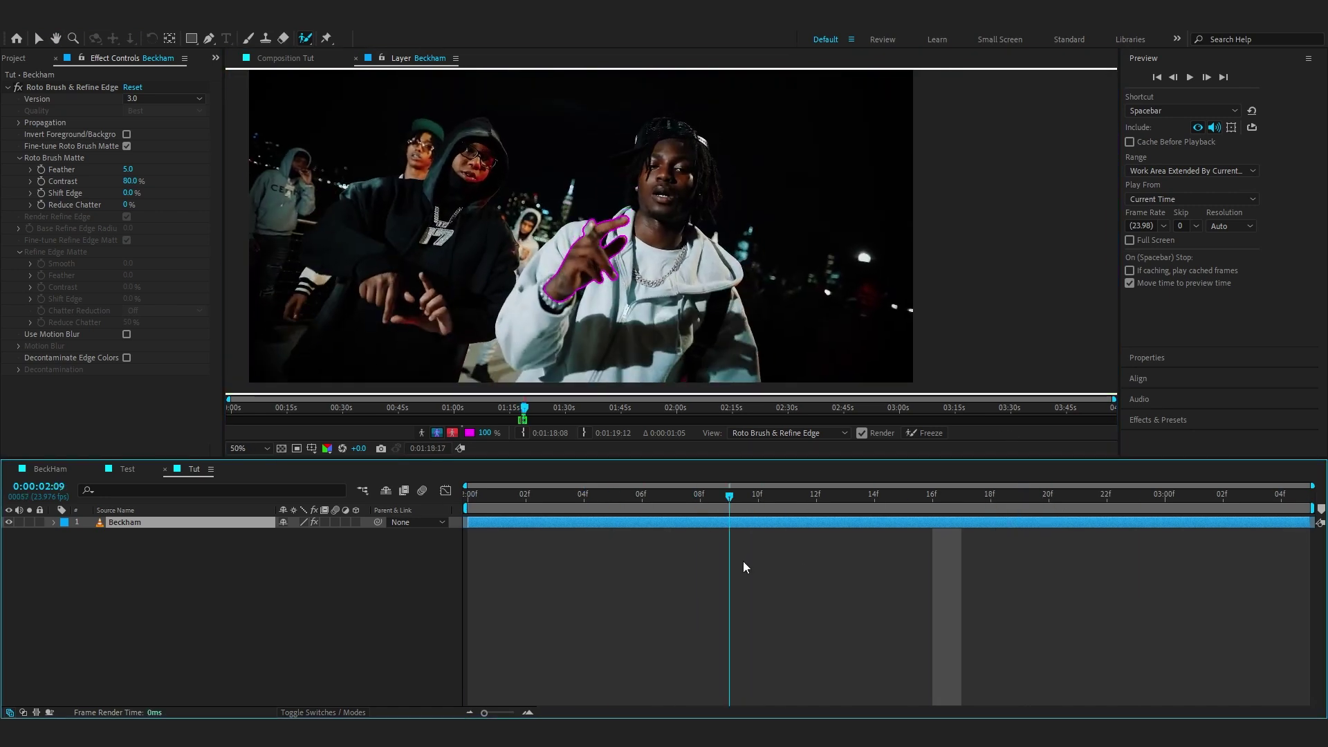
{"action": "left_click", "coordinate": [931, 433]}
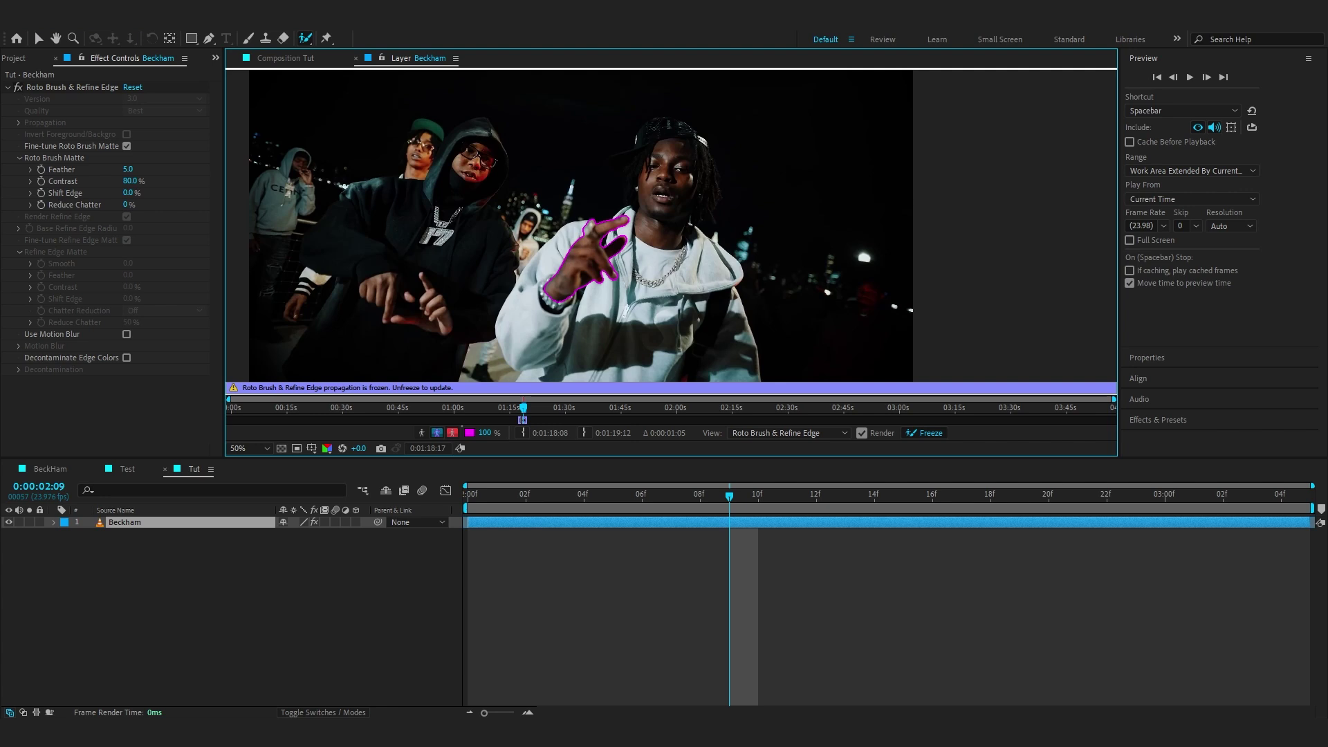
- Play back the isolated hand in the Tut composition
{"action": "left_click", "coordinate": [270, 60]}
{"action": "key", "text": "space"}
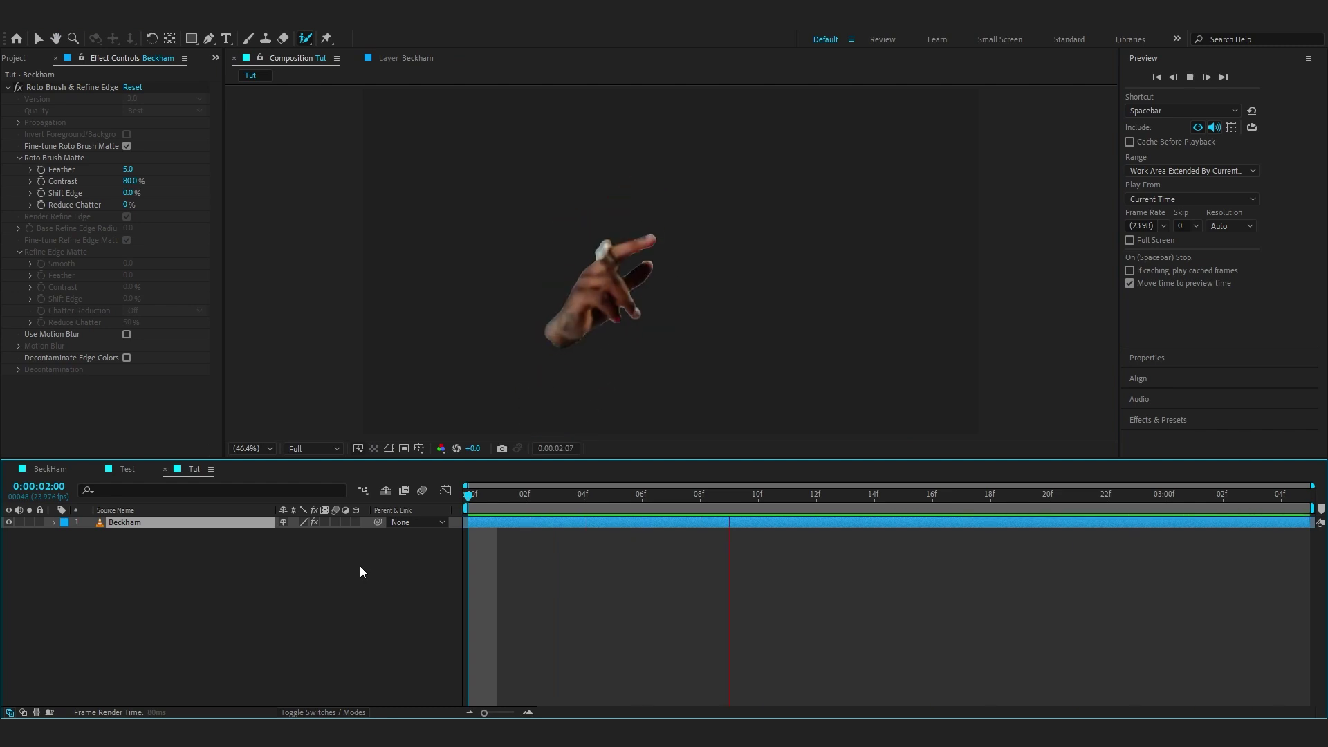
{"action": "key", "text": "space"}
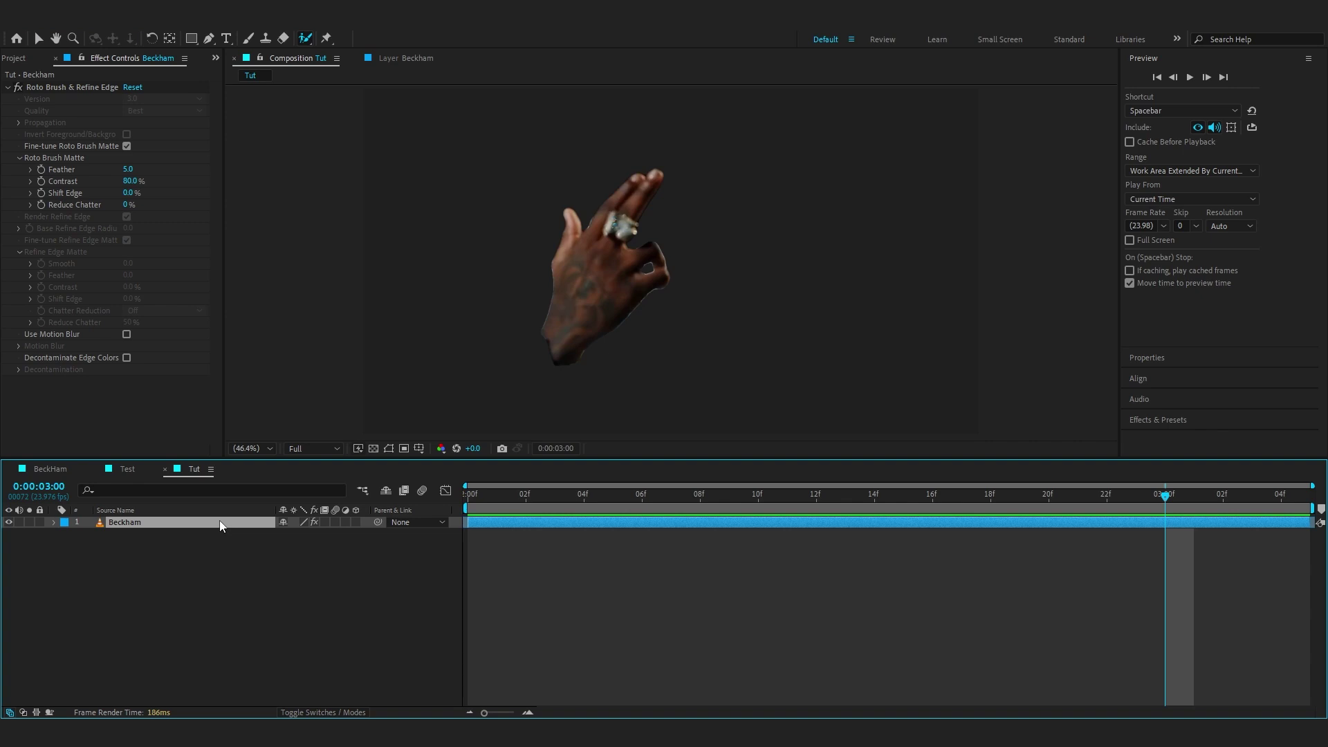
- Duplicate the Beckham layer, remove Roto Brush & Refine Edge from the lower copy and check it by toggling its visibility
{"action": "key", "text": "ctrl+d"}
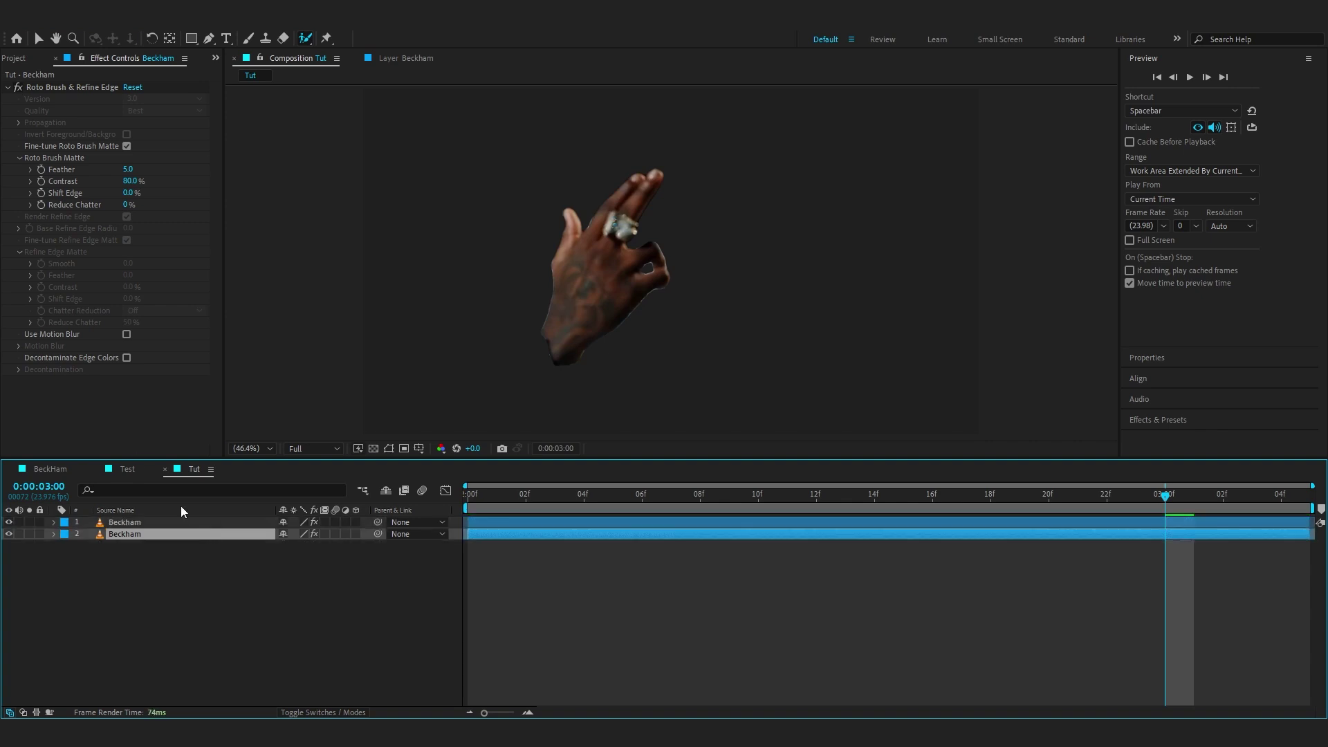
{"action": "left_click", "coordinate": [72, 253]}
{"action": "key", "text": "Delete"}
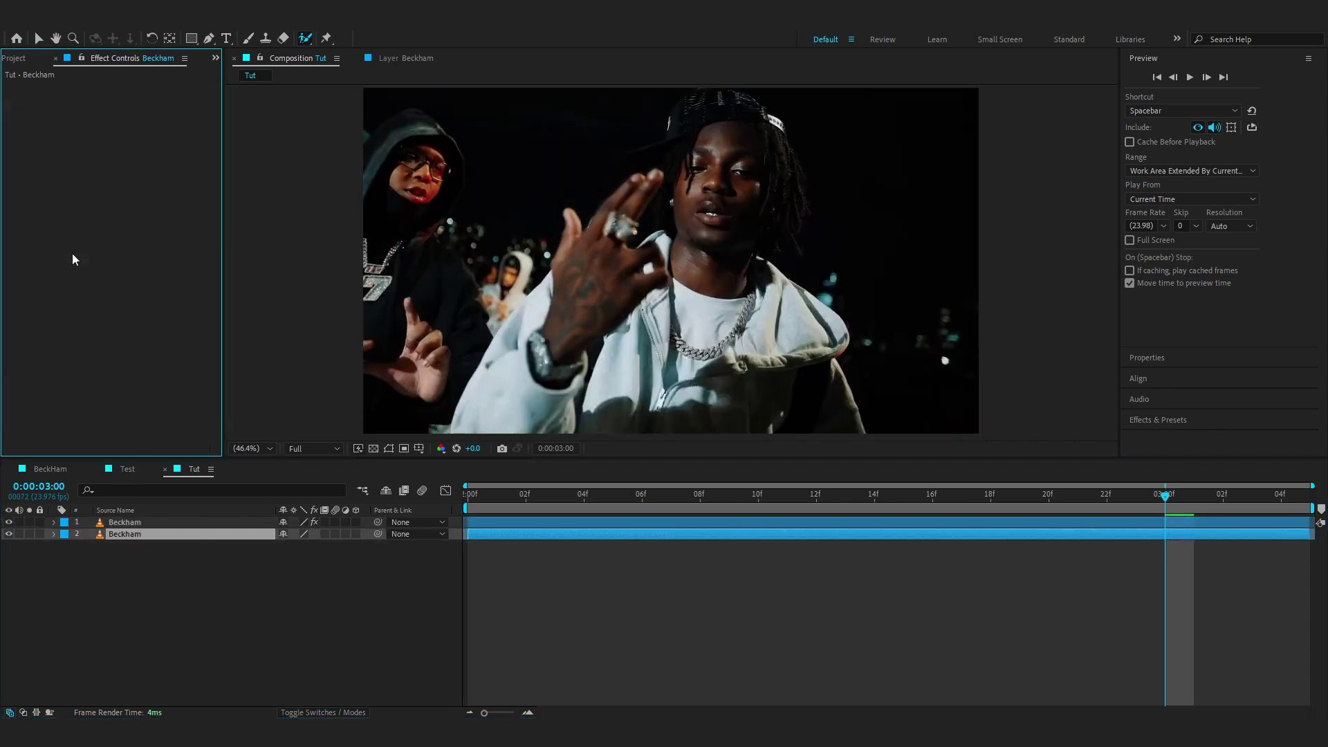
{"action": "key", "text": "space"}
{"action": "left_click", "coordinate": [9, 534]}
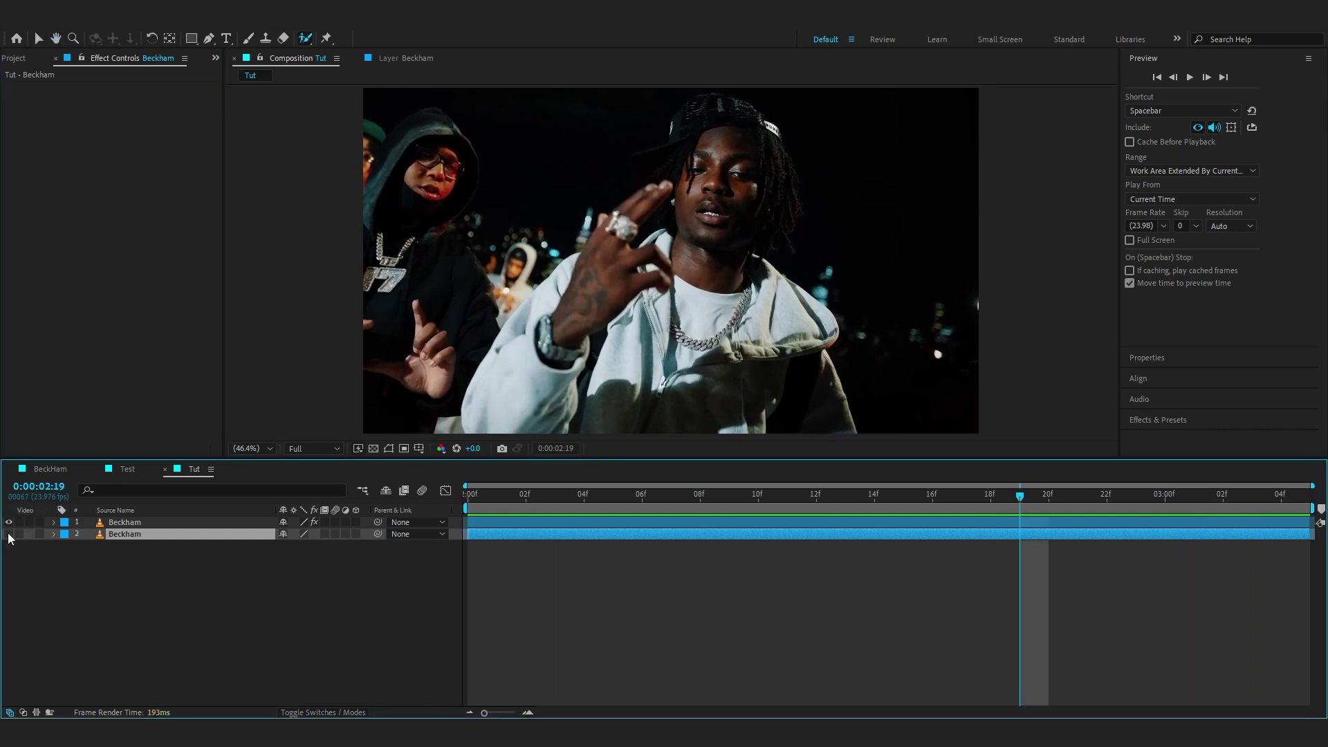
{"action": "left_click", "coordinate": [9, 534]}
{"action": "left_click", "coordinate": [9, 534]}
{"action": "left_click", "coordinate": [9, 534]}
- Rename the lower layer BG and the upper layer ROTO
{"action": "key", "text": "Return"}
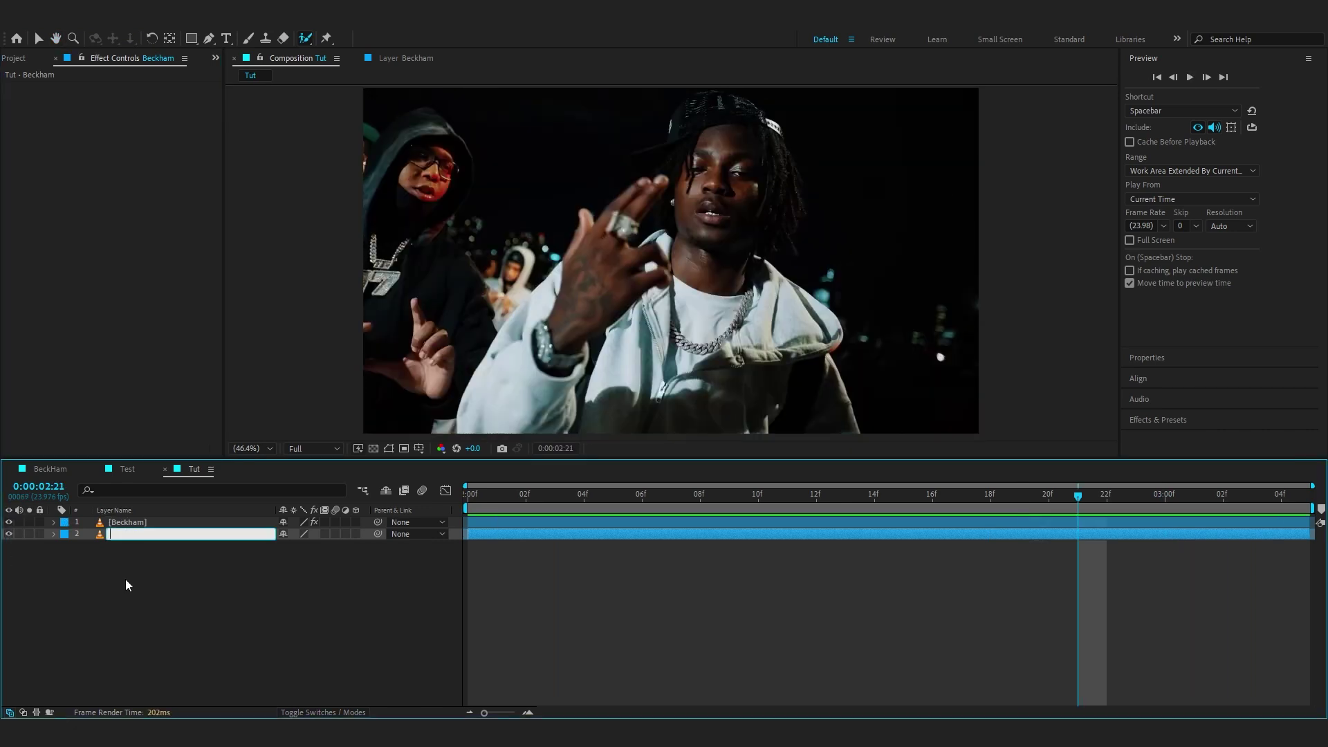
{"action": "type", "text": "BG"}
{"action": "left_click", "coordinate": [344, 595]}
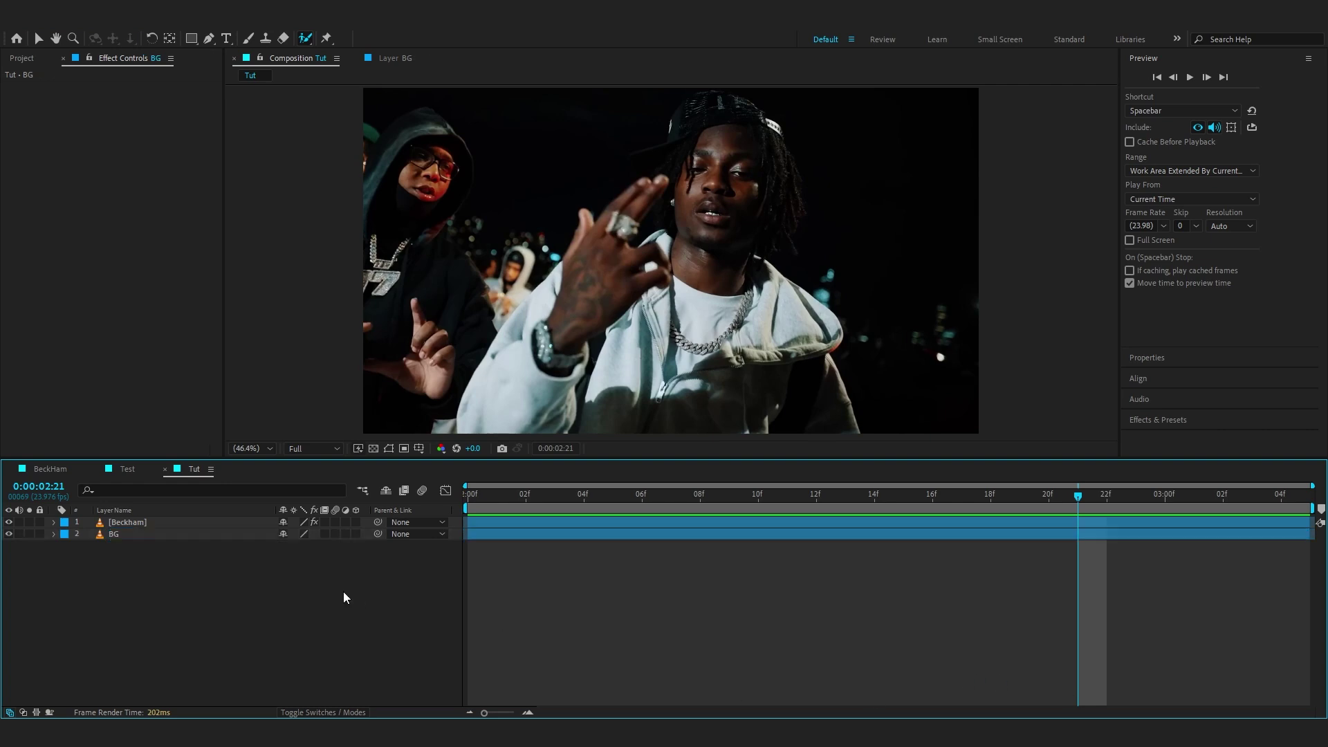
{"action": "left_click", "coordinate": [193, 520]}
{"action": "key", "text": "Return"}
{"action": "type", "text": "ROTO"}
{"action": "key", "text": "Return"}
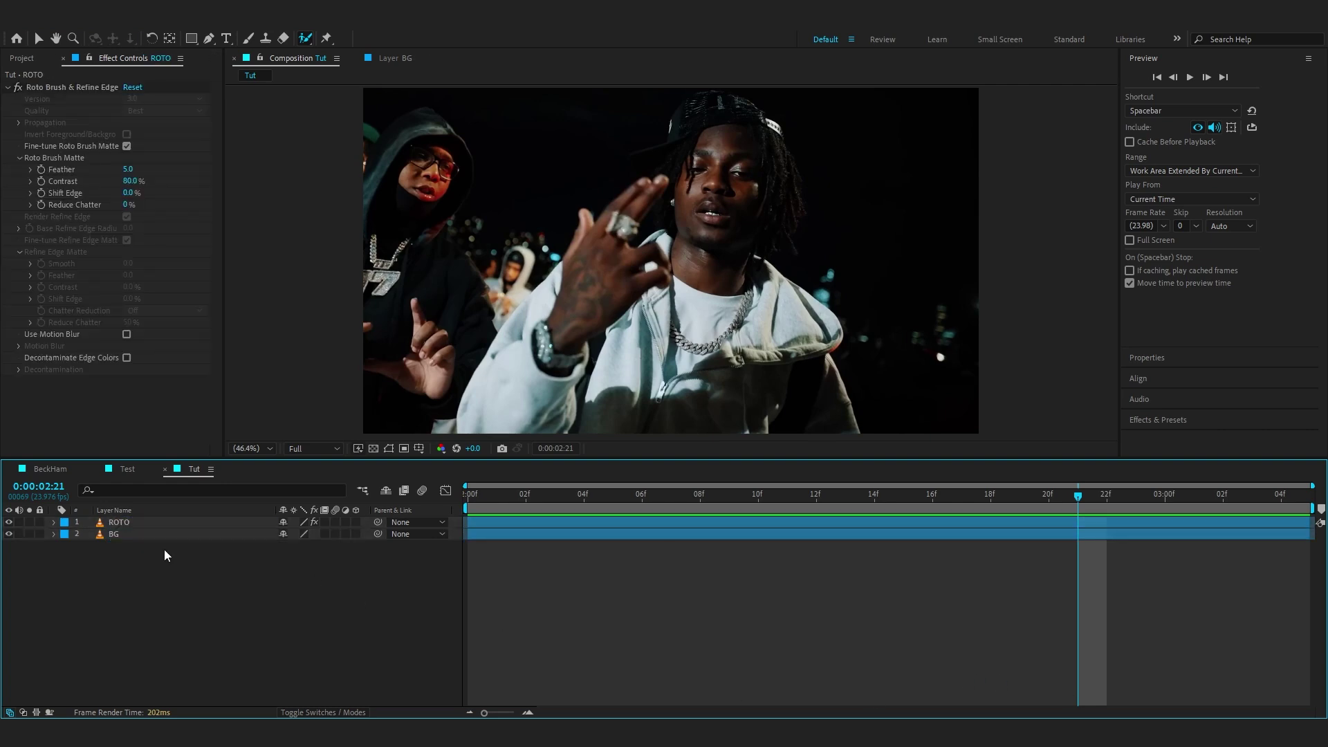
- Hide the BG layer and preview the ROTO layer on its own
{"action": "left_click", "coordinate": [9, 534]}
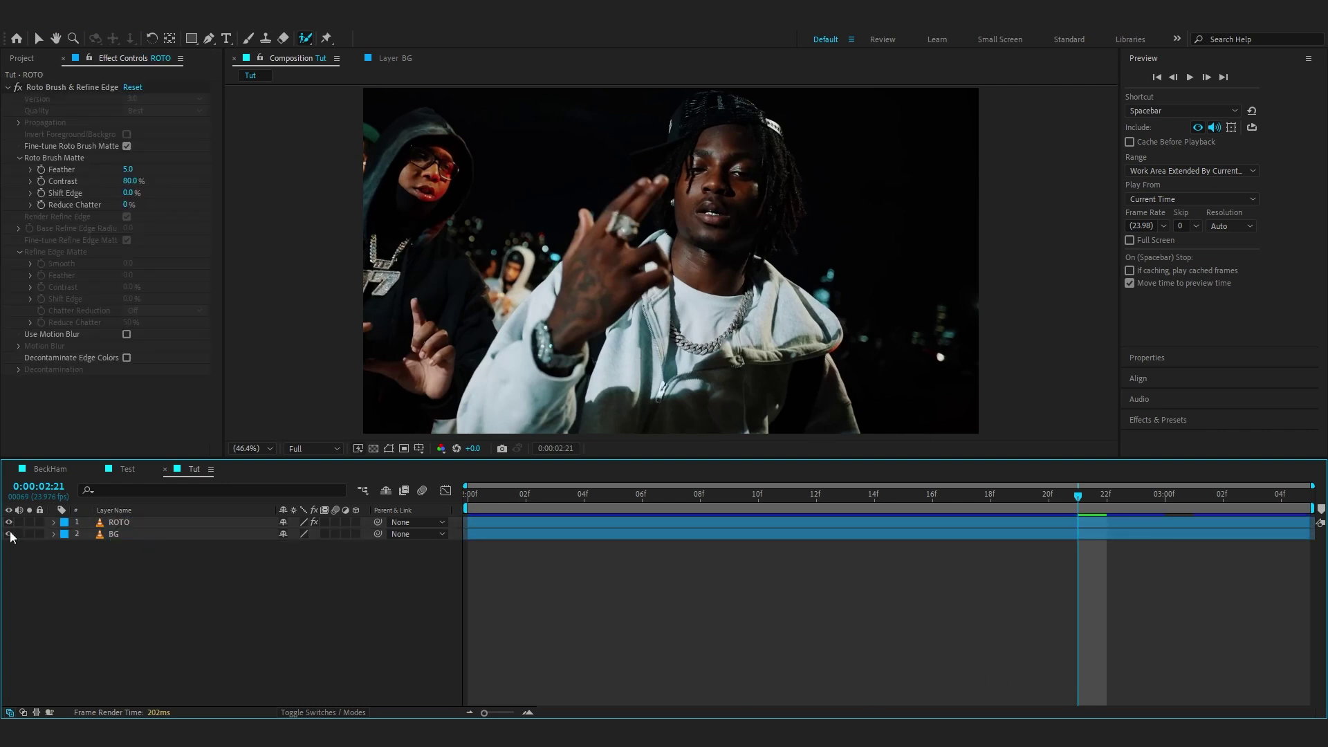
{"action": "left_click", "coordinate": [9, 534]}
{"action": "key", "text": "space"}
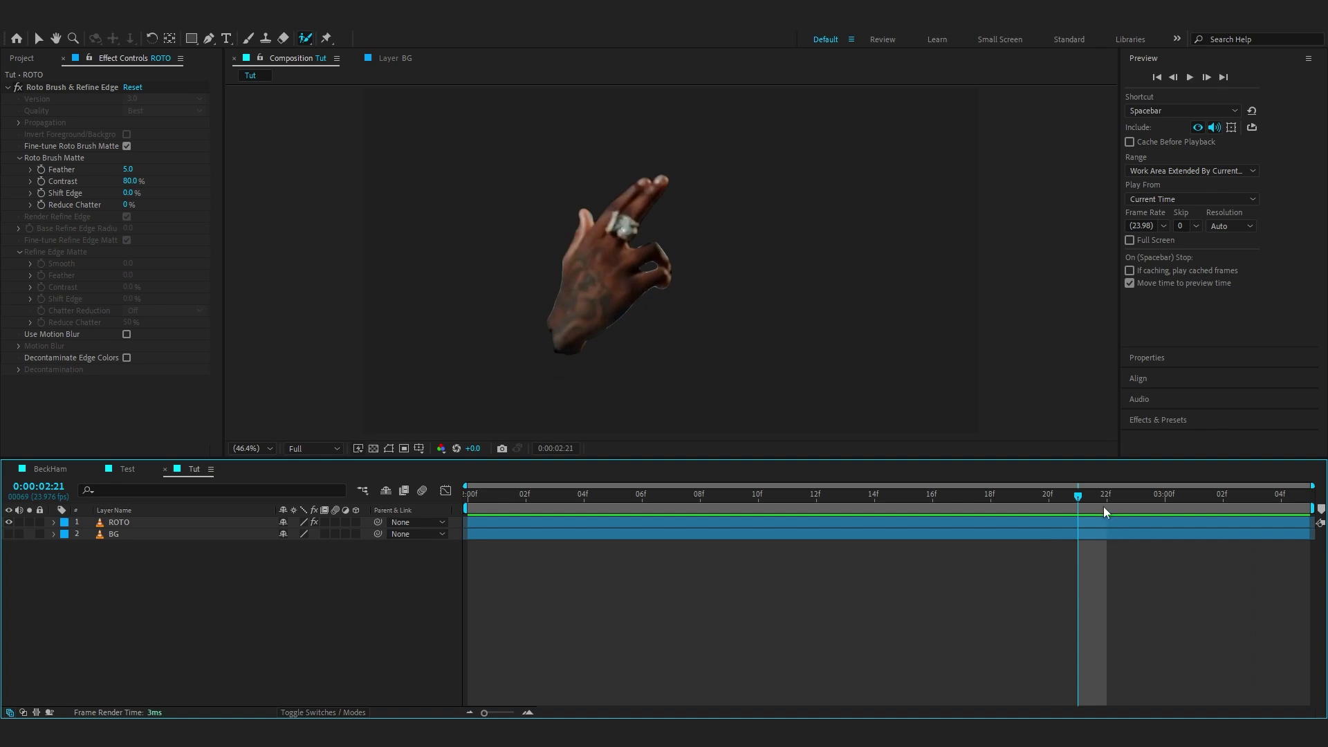
- Apply the Levels effect to the ROTO layer
{"action": "key", "text": "ctrl+space"}
{"action": "type", "text": "leve"}
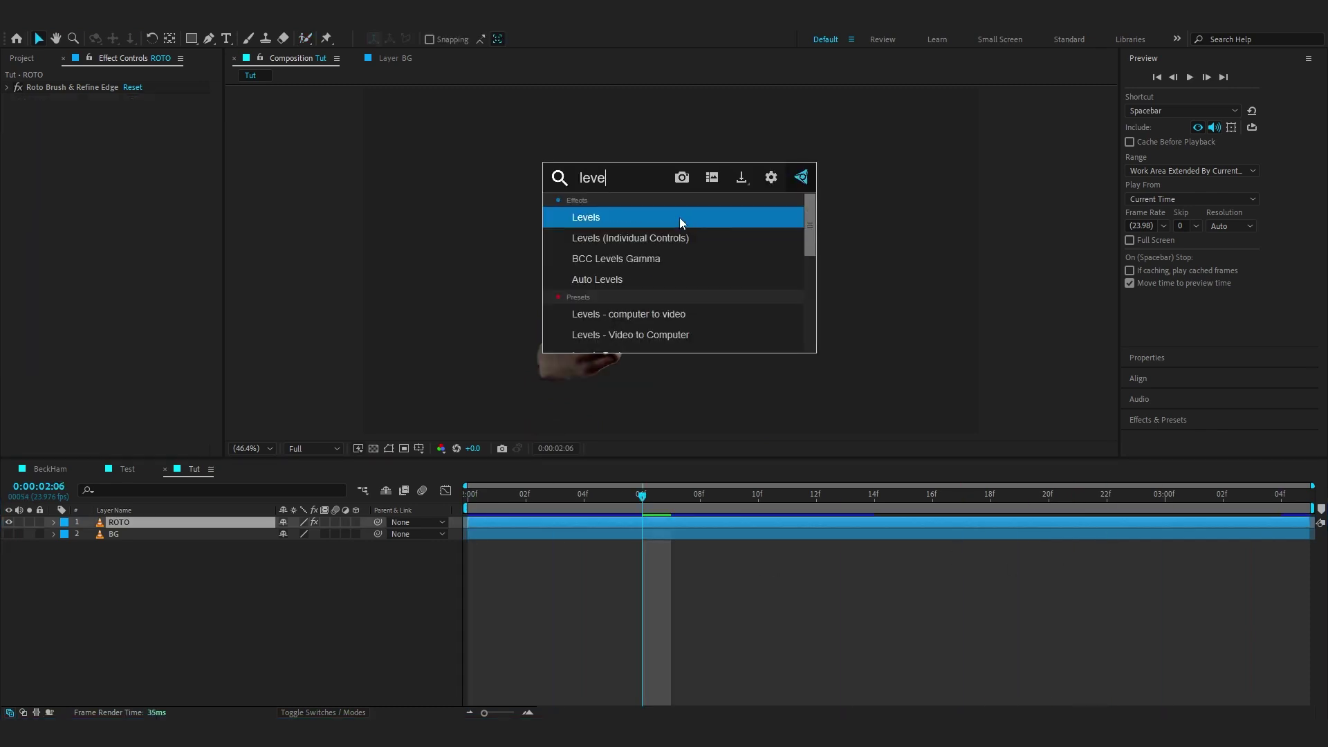
{"action": "type", "text": "l"}
{"action": "key", "text": "Return"}
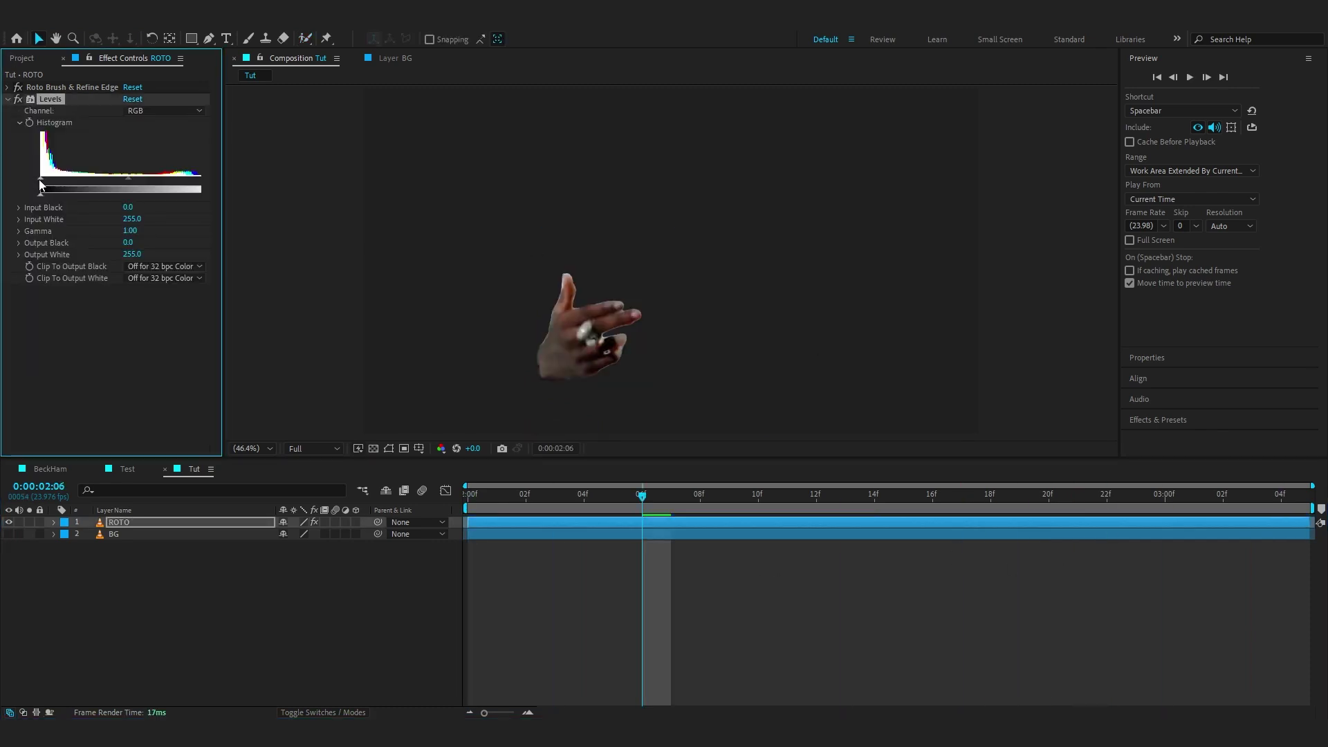
- Set Levels on the hand to Input Black 78, Input White 175 and Gamma 4.21, then preview the look
{"action": "left_click_drag", "start_coordinate": [40, 181], "coordinate": [93, 185]}
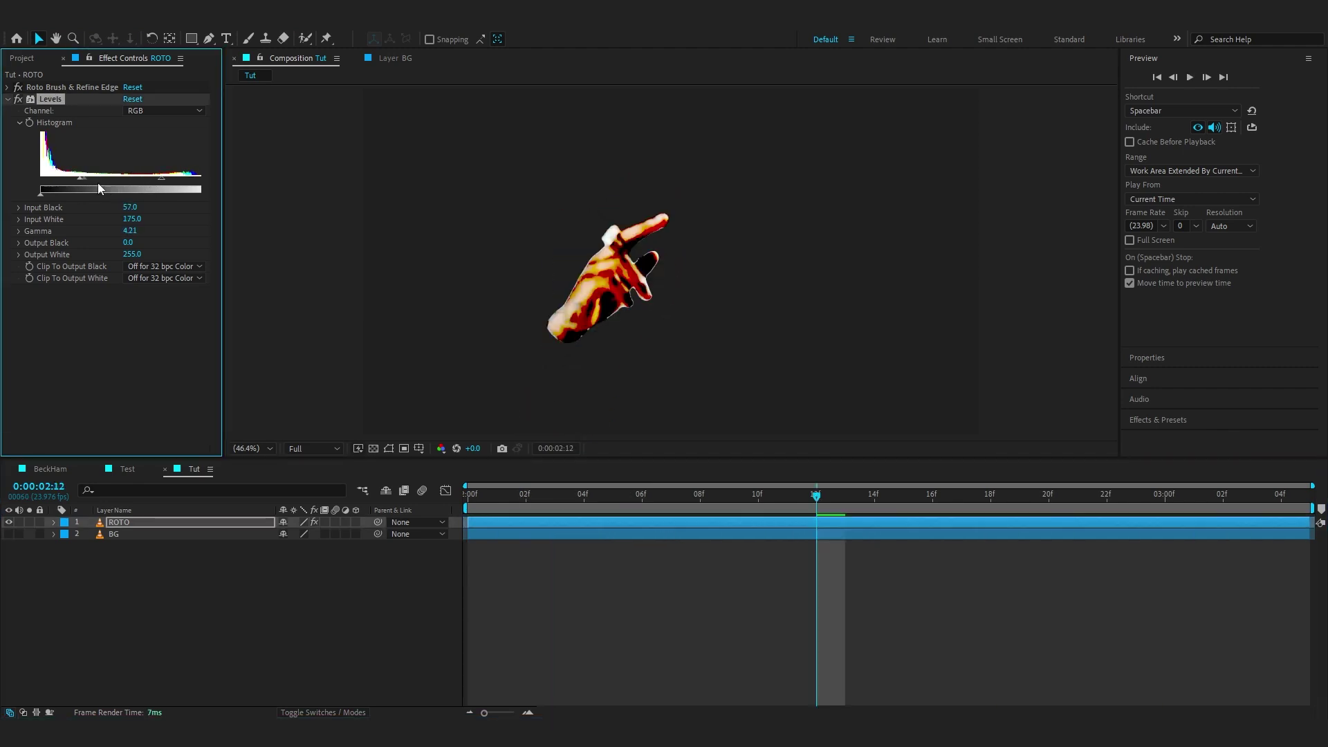
{"action": "left_click_drag", "start_coordinate": [77, 177], "coordinate": [94, 181]}
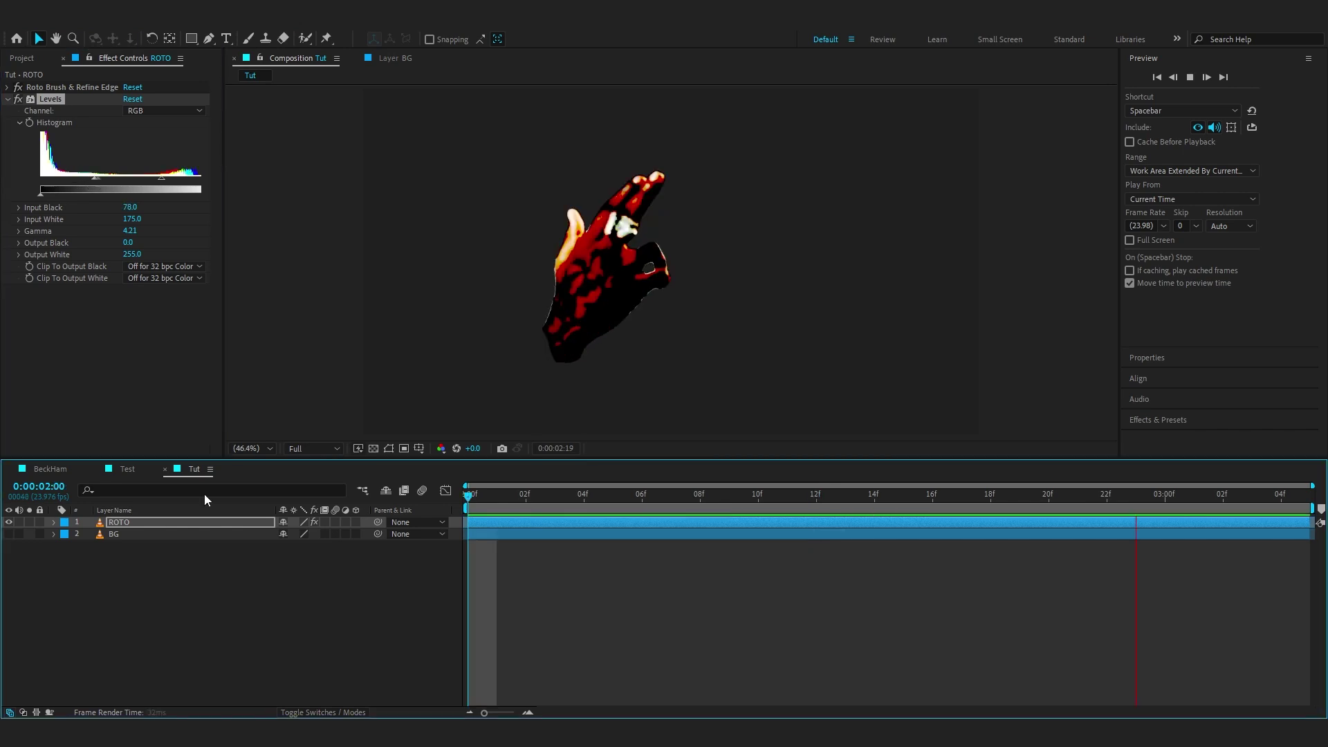
{"action": "key", "text": "space"}
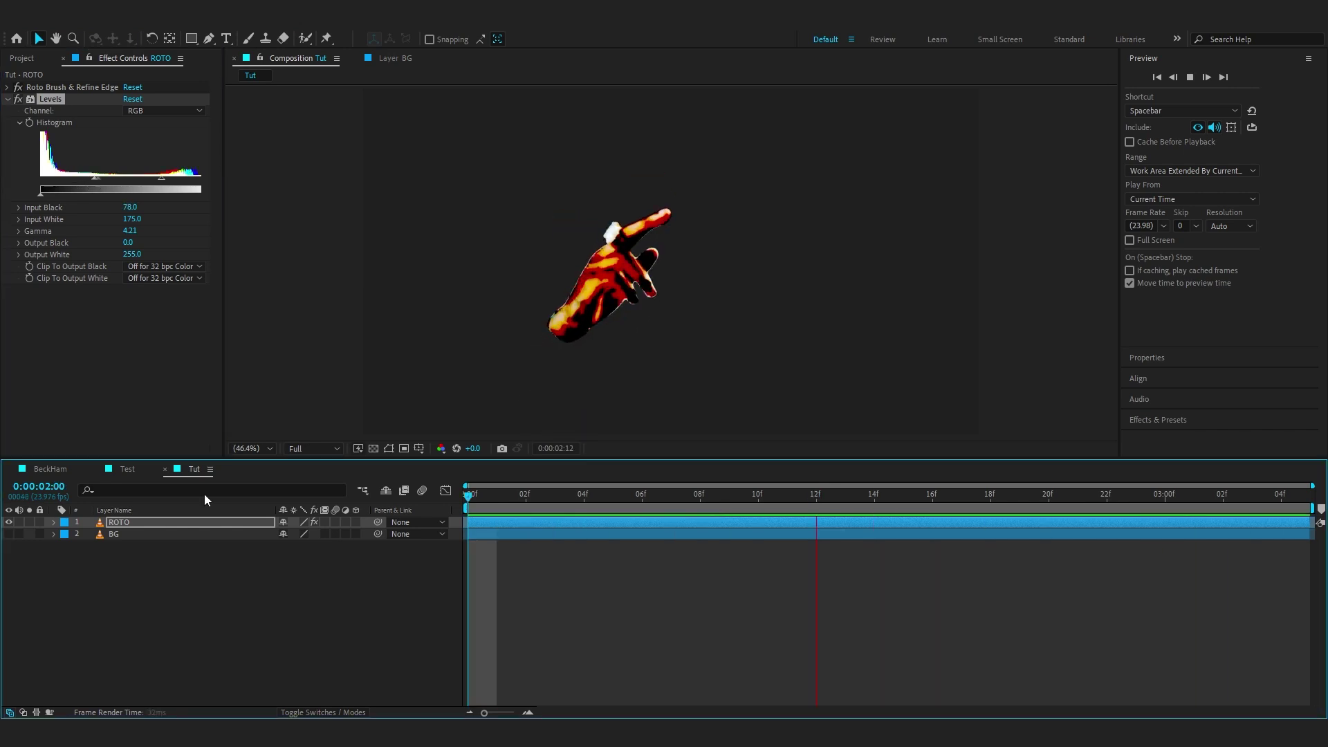
- Apply the Turbulent Displace effect to the ROTO layer and collapse the Levels settings
{"action": "key", "text": "ctrl+space"}
{"action": "type", "text": "tur"}
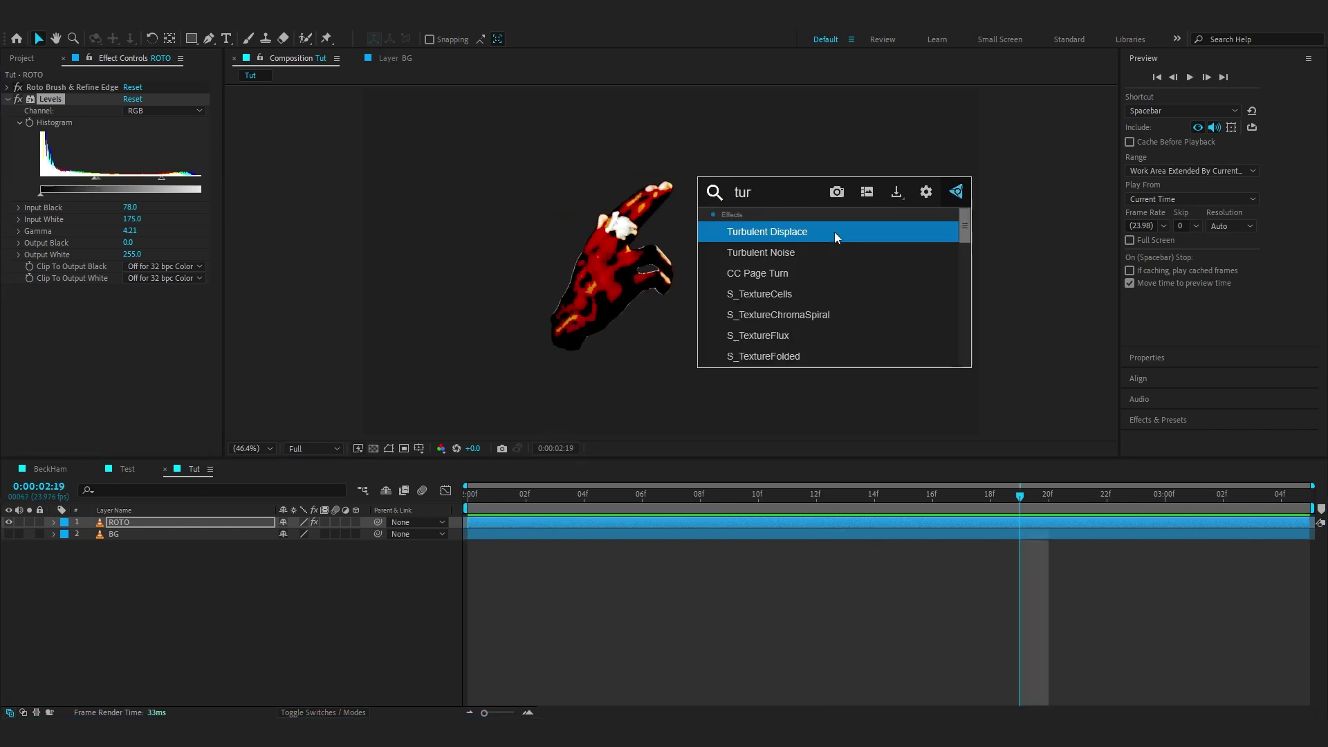
{"action": "left_click", "coordinate": [834, 231]}
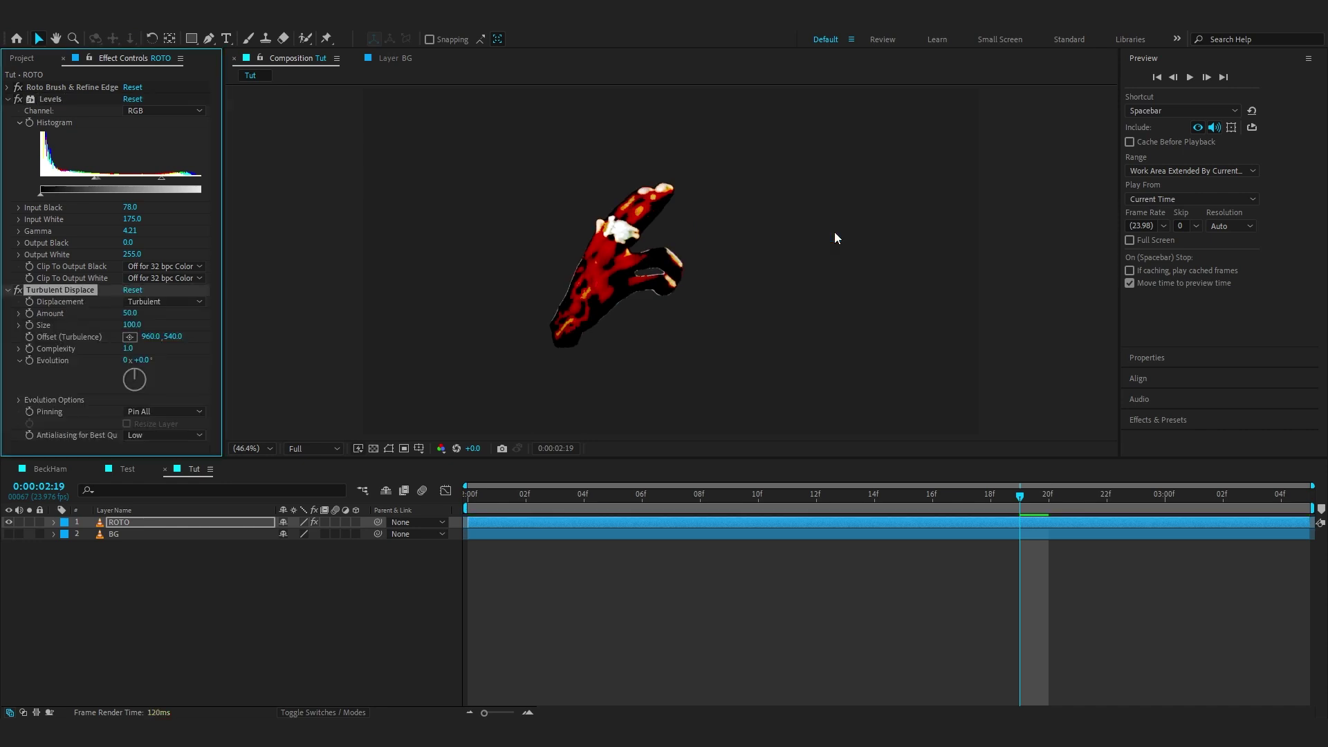
{"action": "left_click_drag", "start_coordinate": [470, 246], "coordinate": [496, 276]}
{"action": "left_click", "coordinate": [8, 98]}
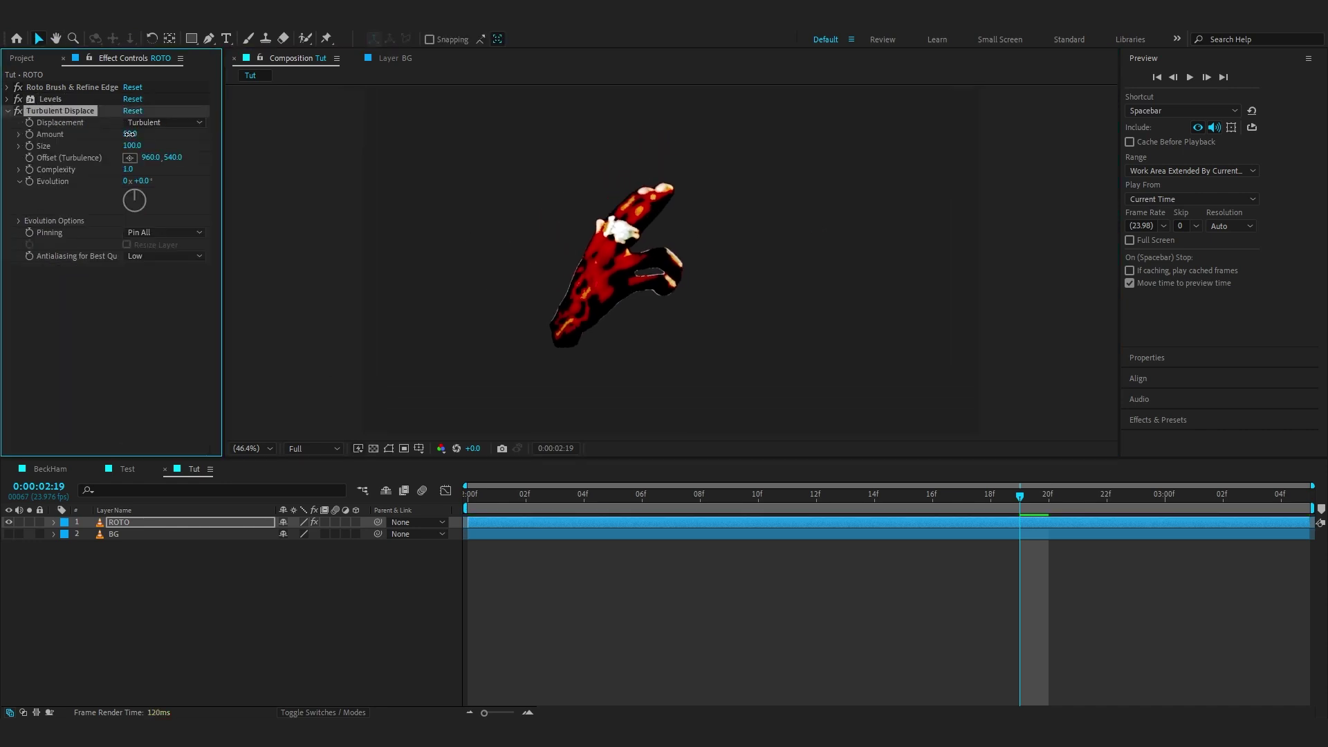
- Set the Turbulent Displace Amount to 240 and Size to 6, then preview the distorted hand
{"action": "left_click", "coordinate": [129, 133]}
{"action": "type", "text": "240"}
{"action": "key", "text": "Return"}
{"action": "left_click", "coordinate": [128, 146]}
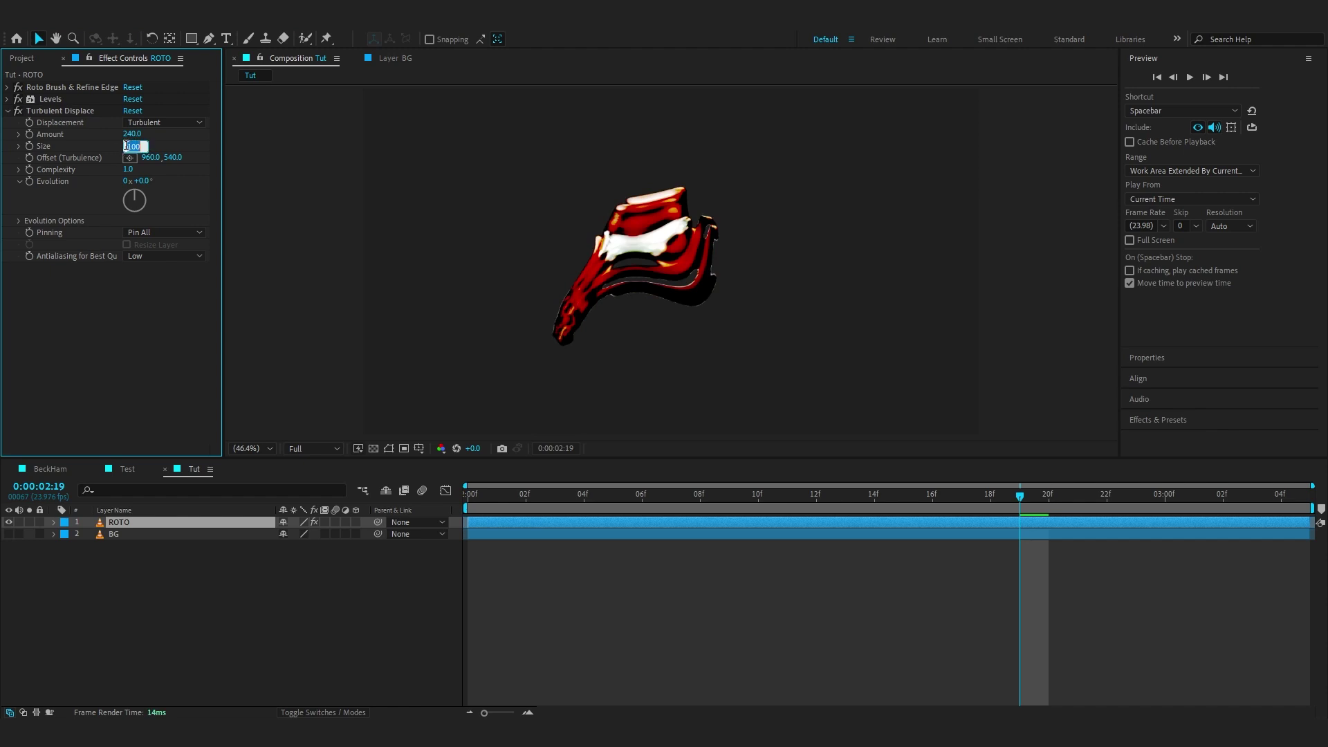
{"action": "type", "text": "6"}
{"action": "key", "text": "Return"}
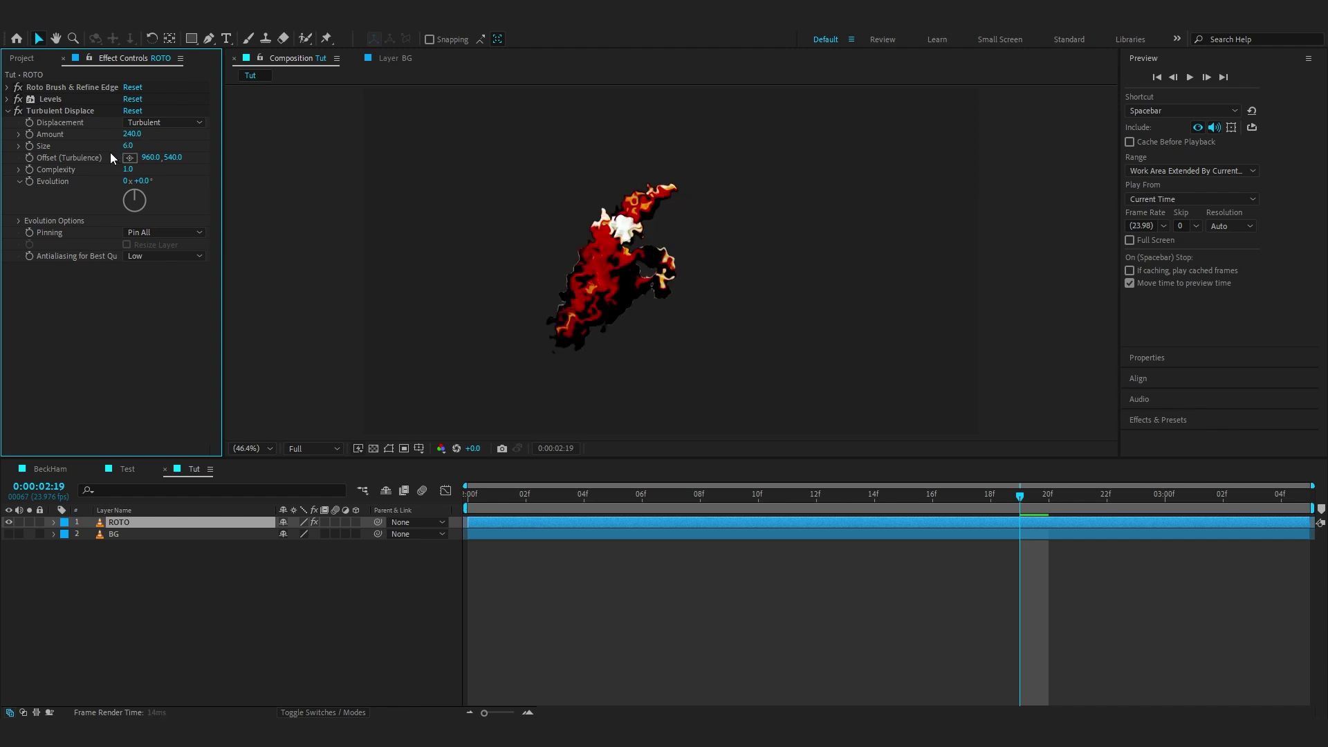
{"action": "left_click", "coordinate": [480, 511]}
{"action": "key", "text": "space"}
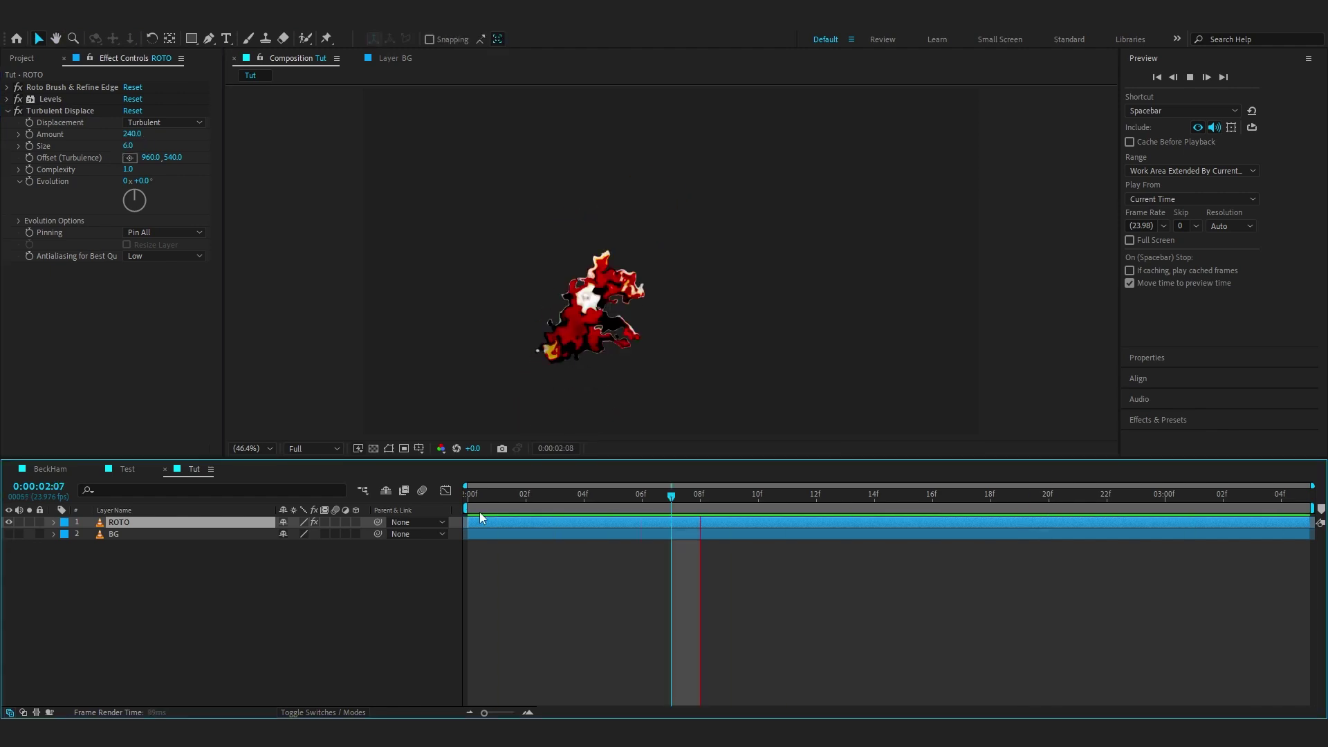
- Apply the S_Zebrafy effect to the ROTO layer
{"action": "key", "text": "ctrl+space"}
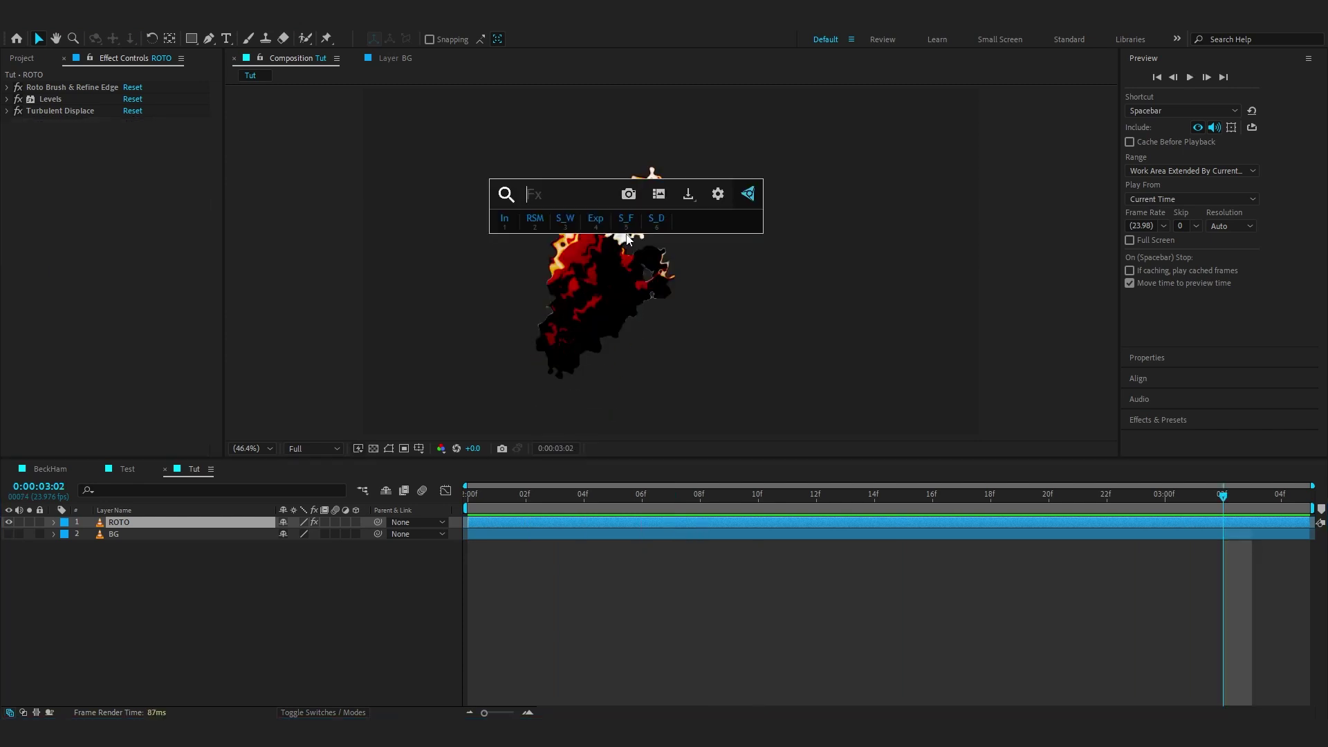
{"action": "type", "text": "s_"}
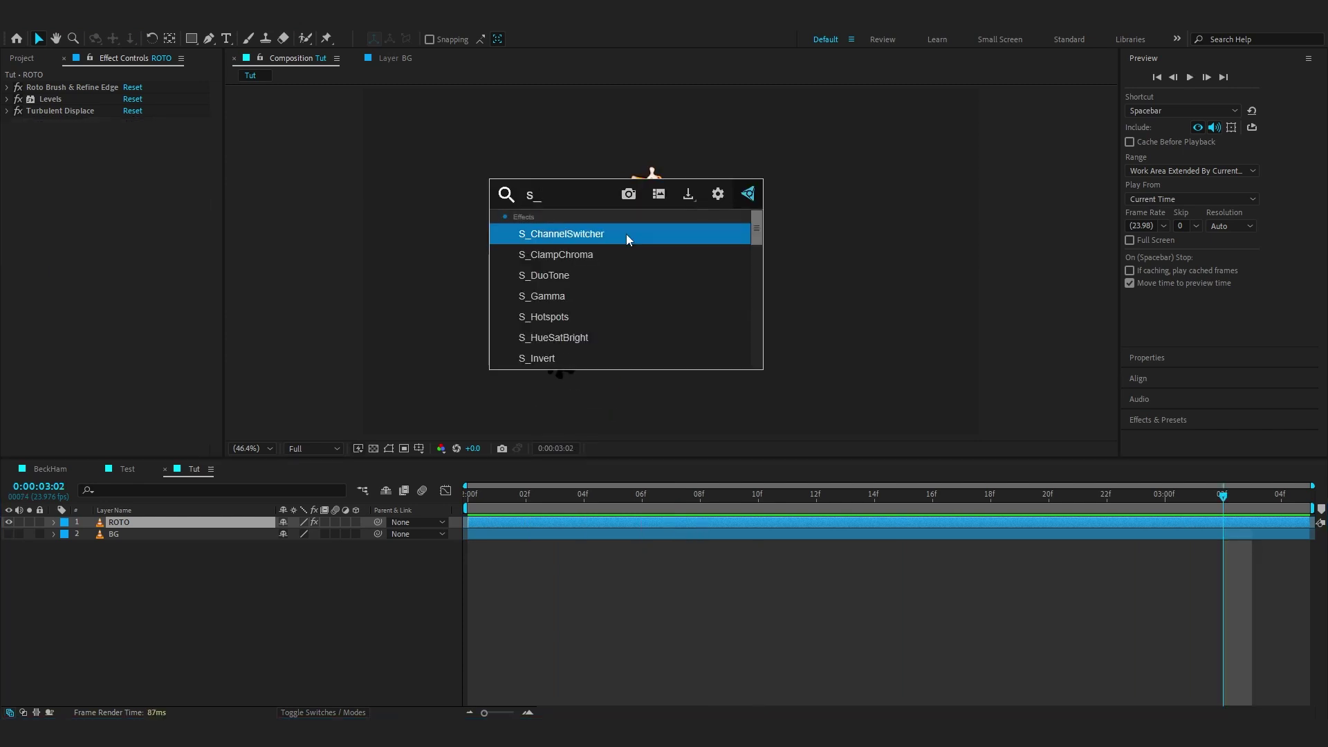
{"action": "type", "text": "z"}
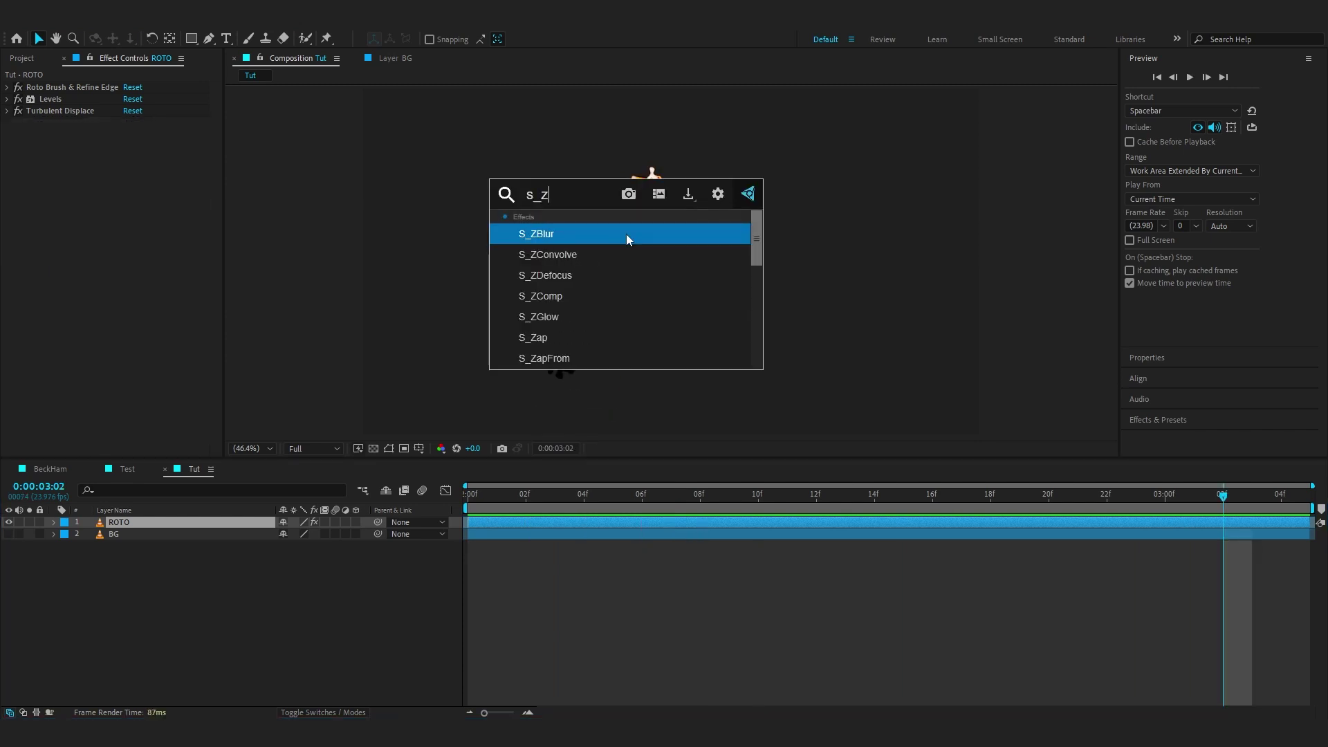
{"action": "scroll", "coordinate": [574, 356], "scroll_direction": "down", "scroll_amount": 3}
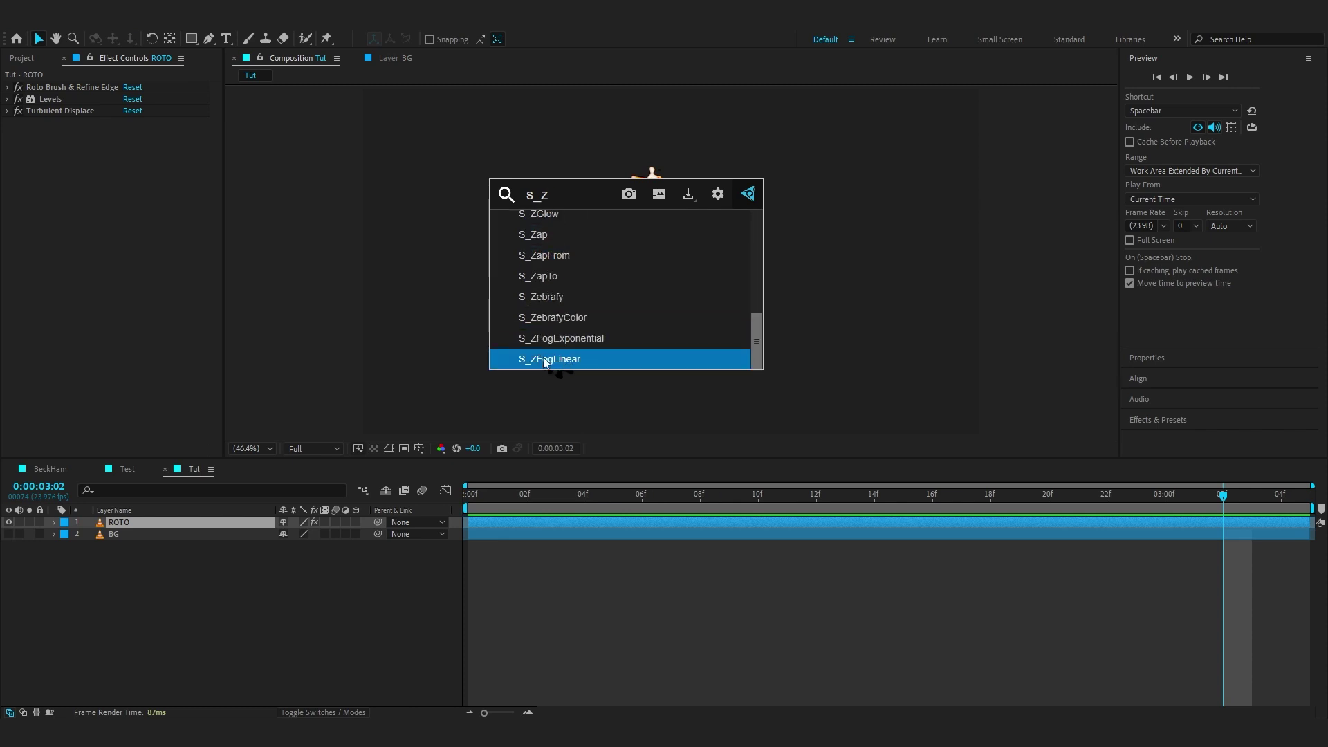
{"action": "type", "text": "eb"}
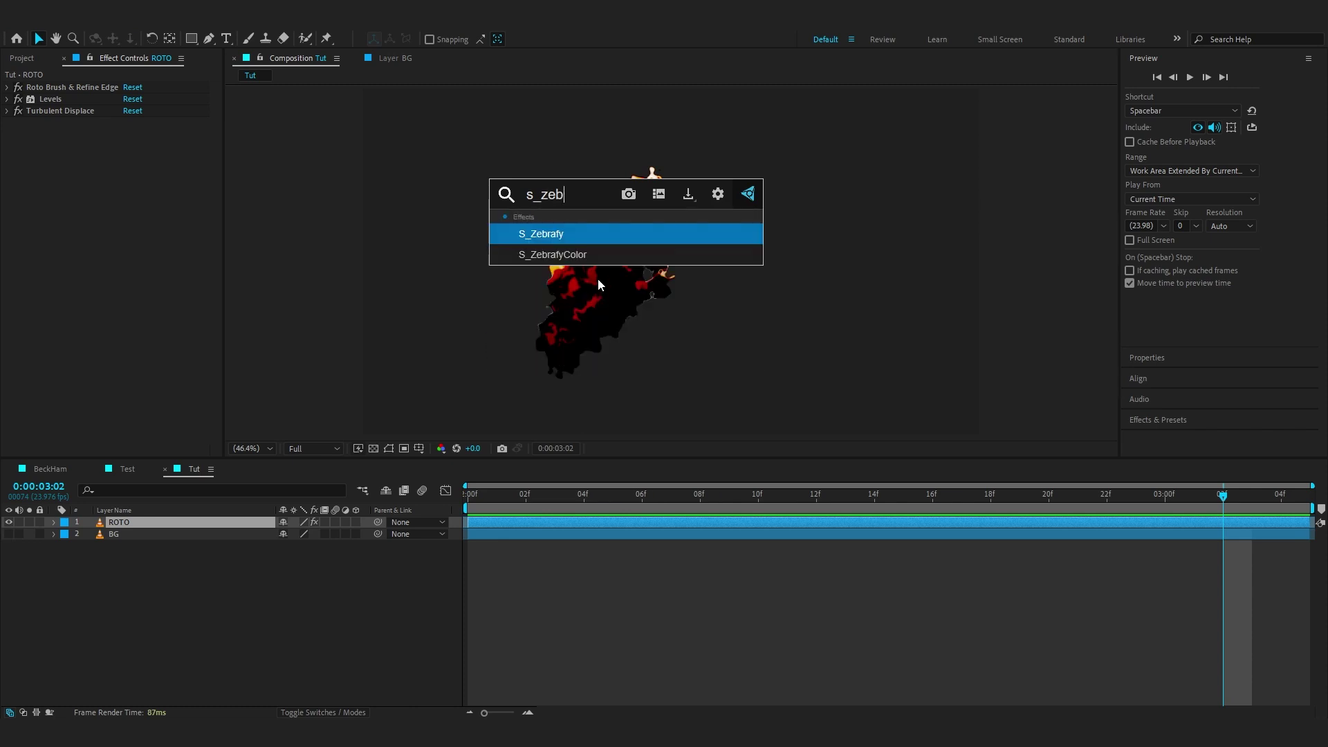
{"action": "left_click", "coordinate": [577, 237]}
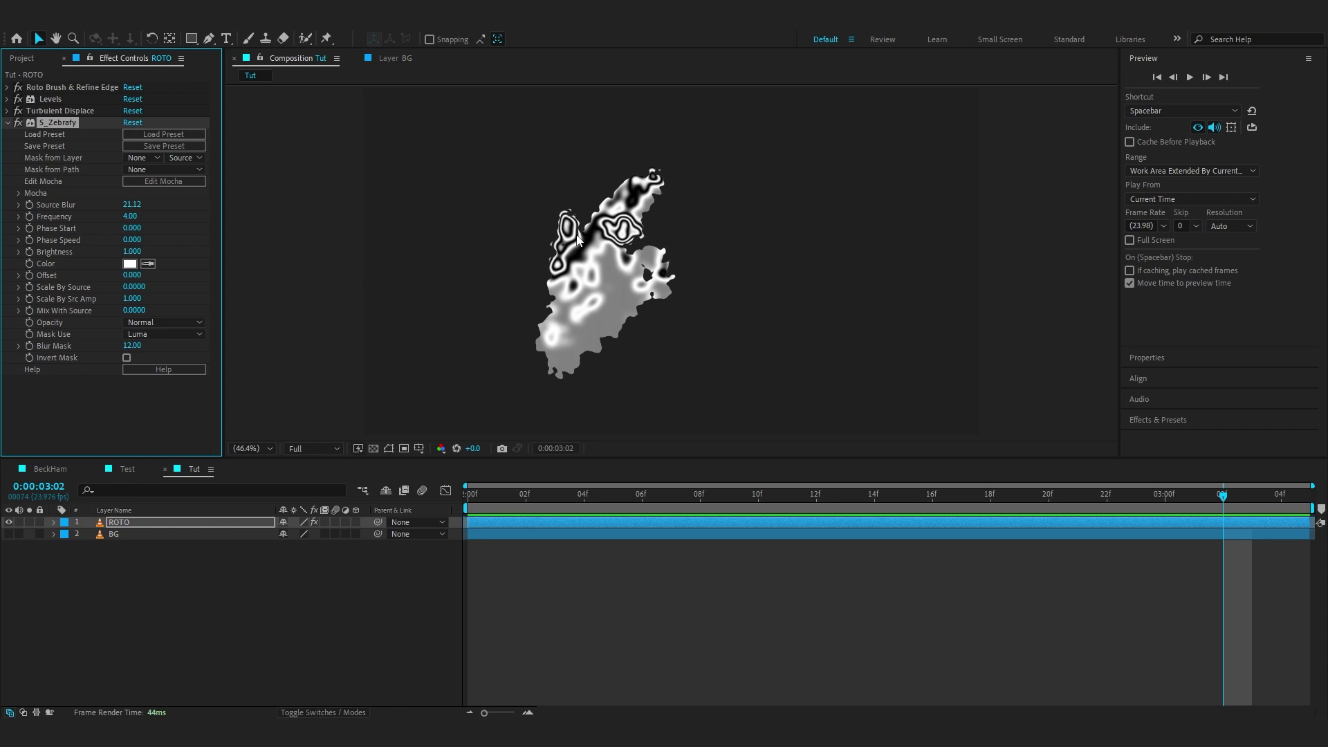
{"action": "key", "text": "backslash"}
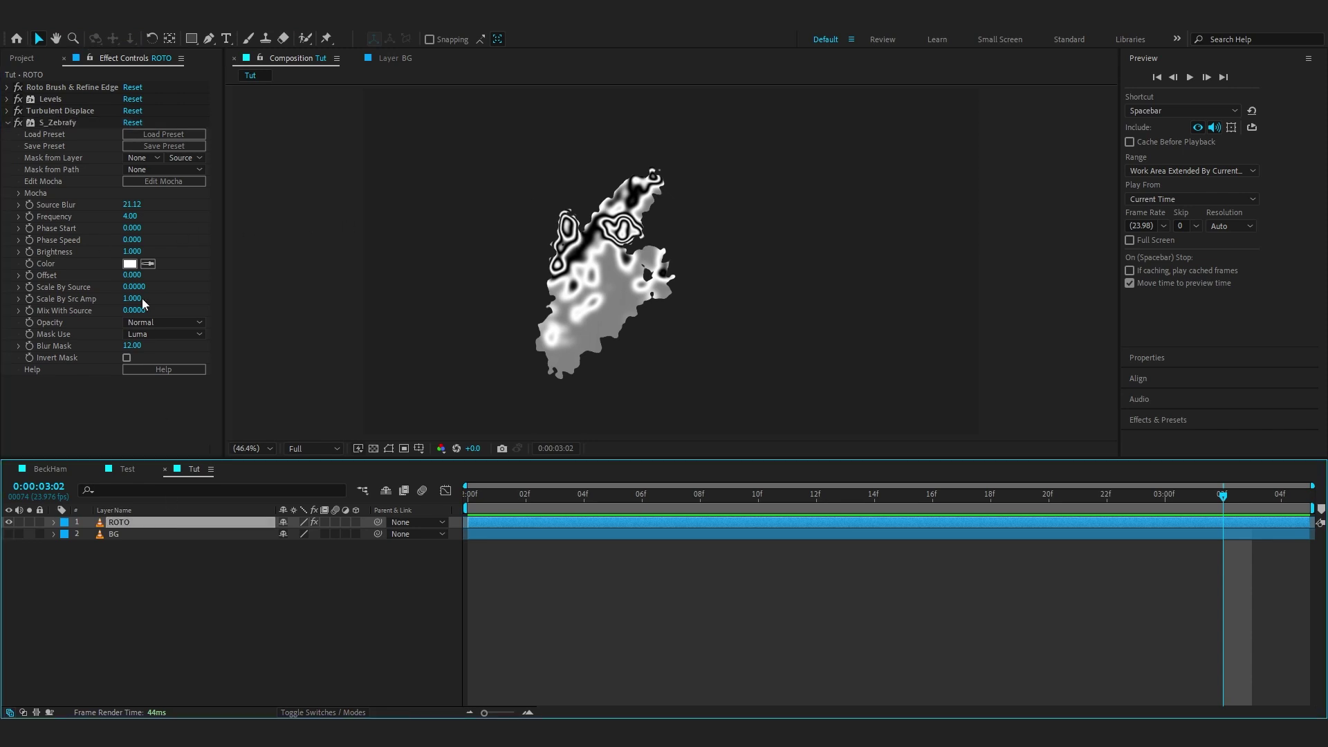
- Set the S_Zebrafy Source Blur to 8.40 and Frequency to 10.30, then preview the striped hand
{"action": "left_click", "coordinate": [131, 205]}
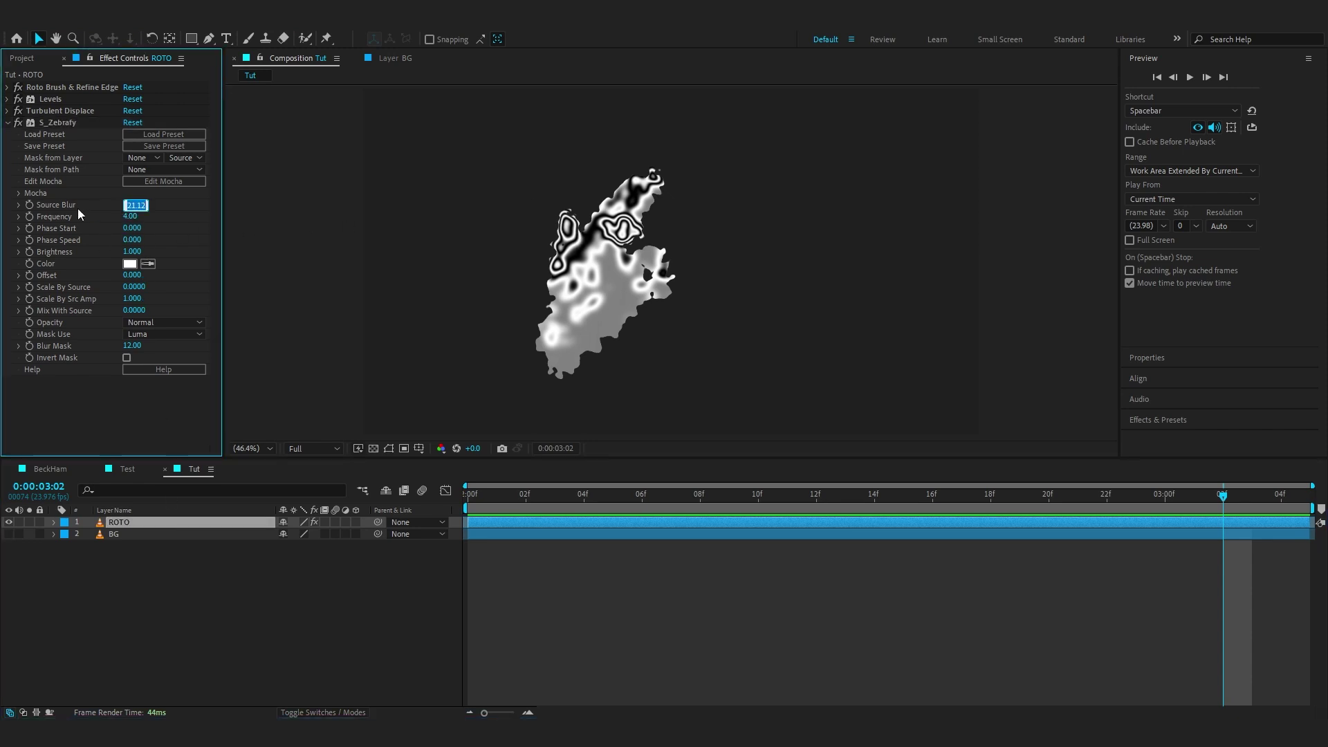
{"action": "type", "text": "8"}
{"action": "key", "text": "Return"}
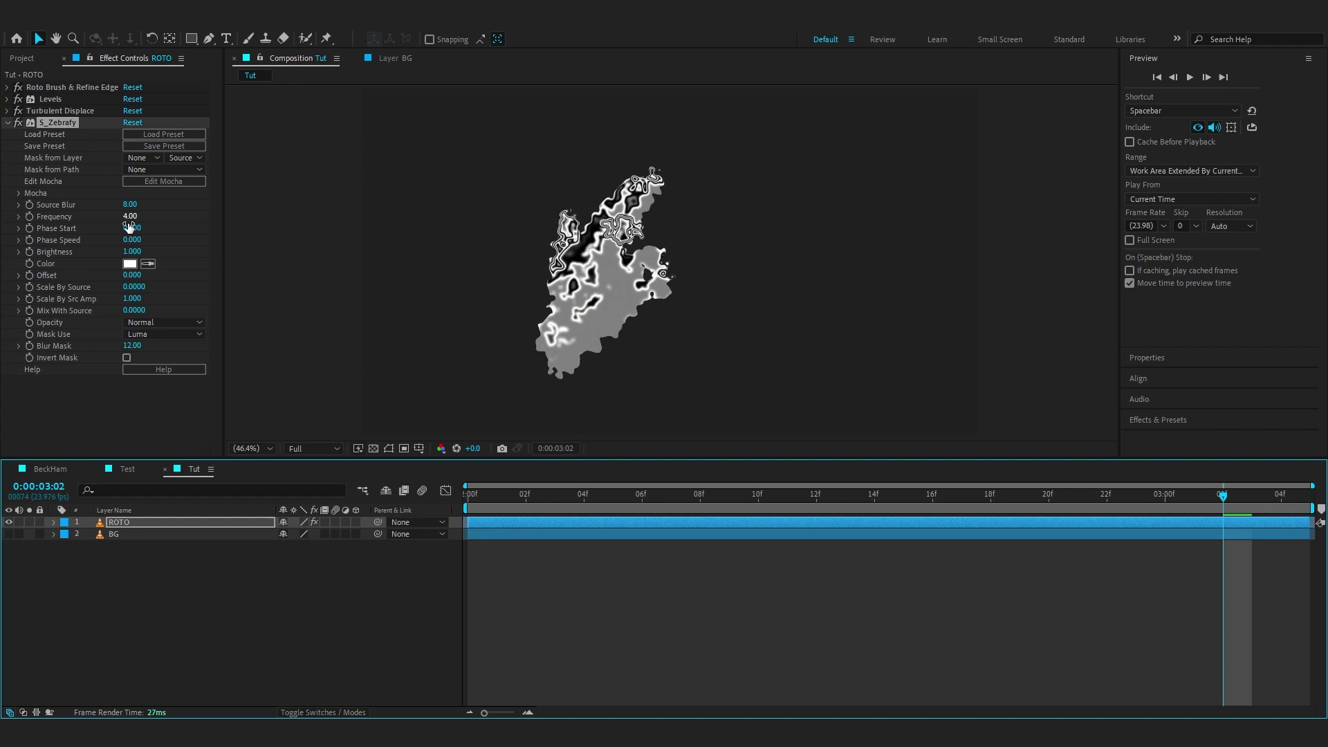
{"action": "left_click_drag", "start_coordinate": [129, 217], "coordinate": [173, 234]}
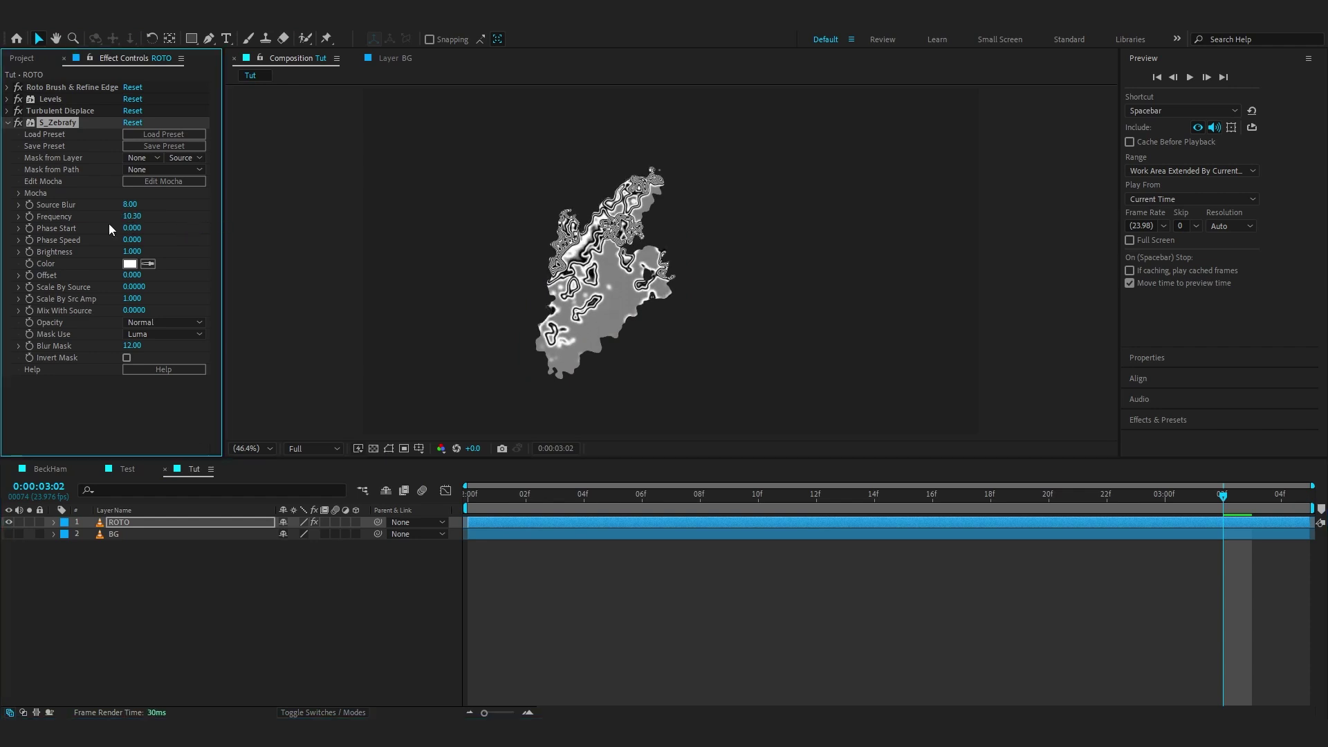
{"action": "left_click_drag", "start_coordinate": [1223, 496], "coordinate": [1077, 495]}
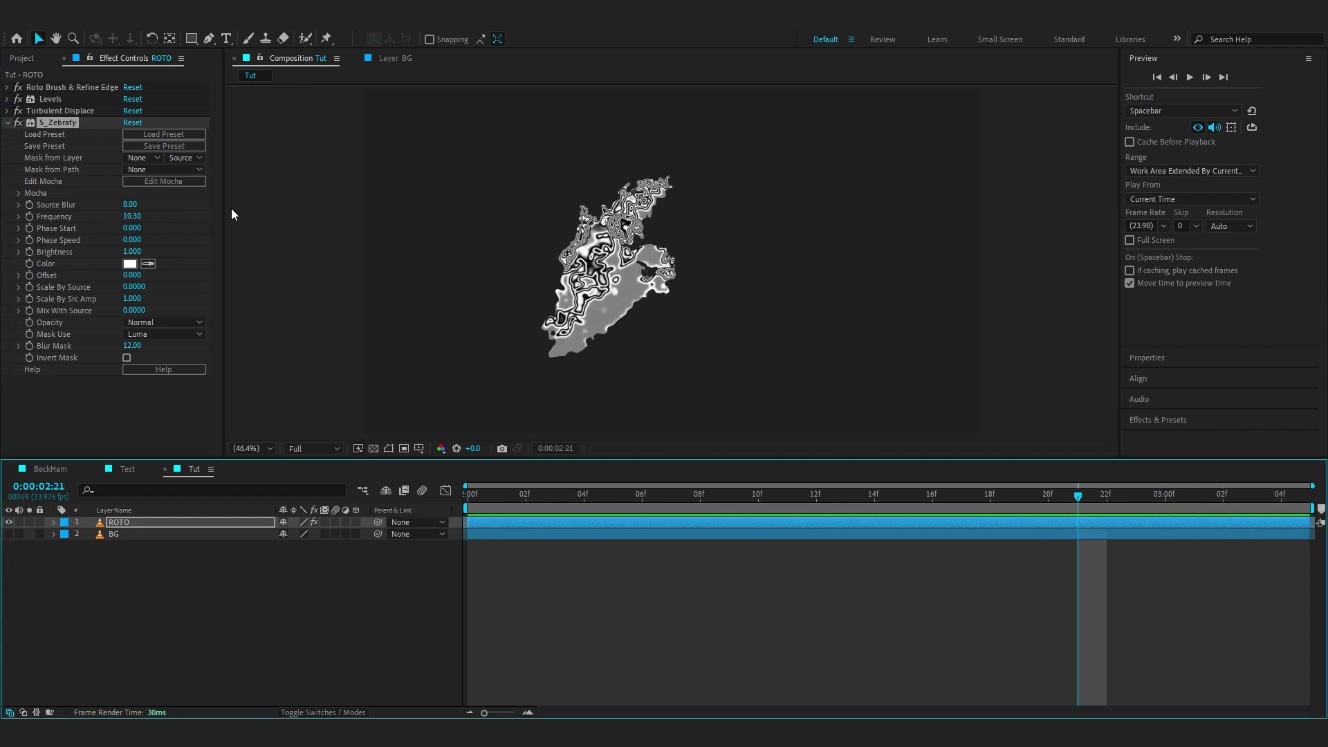
{"action": "left_click_drag", "start_coordinate": [130, 203], "coordinate": [137, 204]}
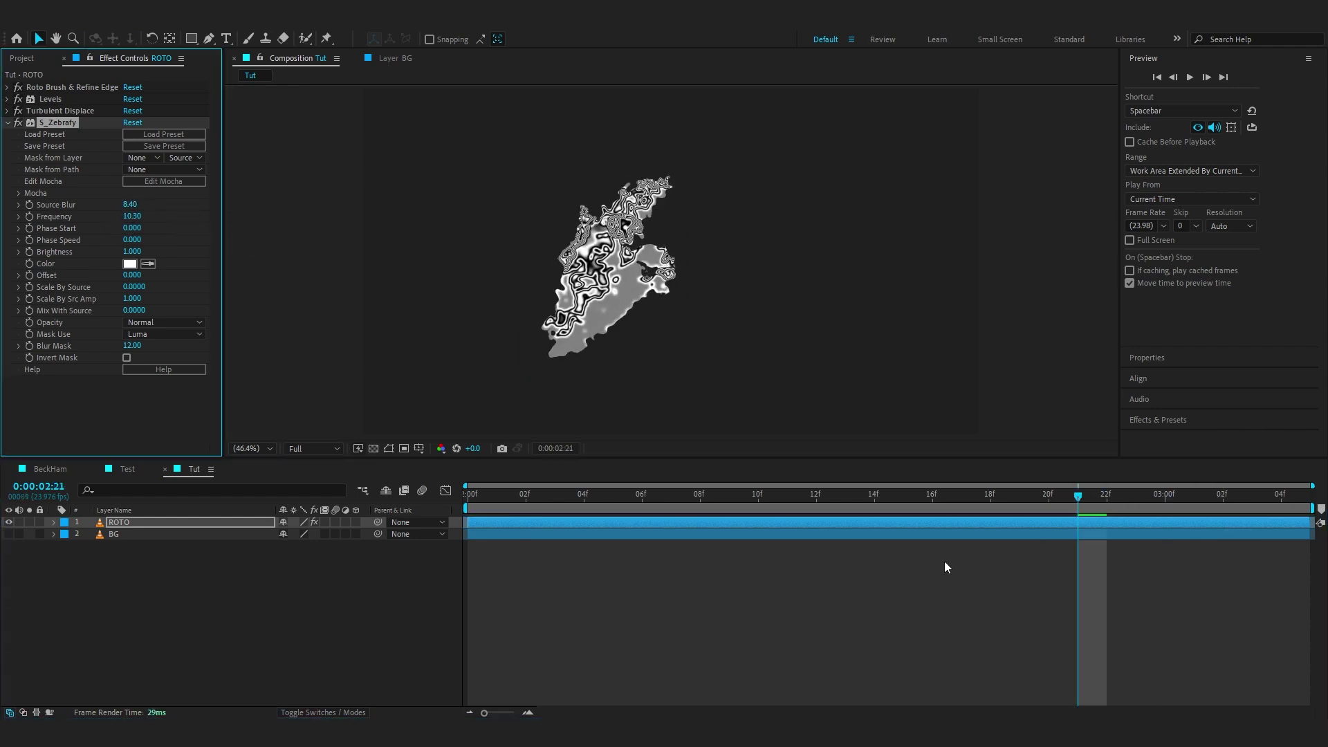
{"action": "left_click", "coordinate": [359, 468]}
{"action": "key", "text": "space"}
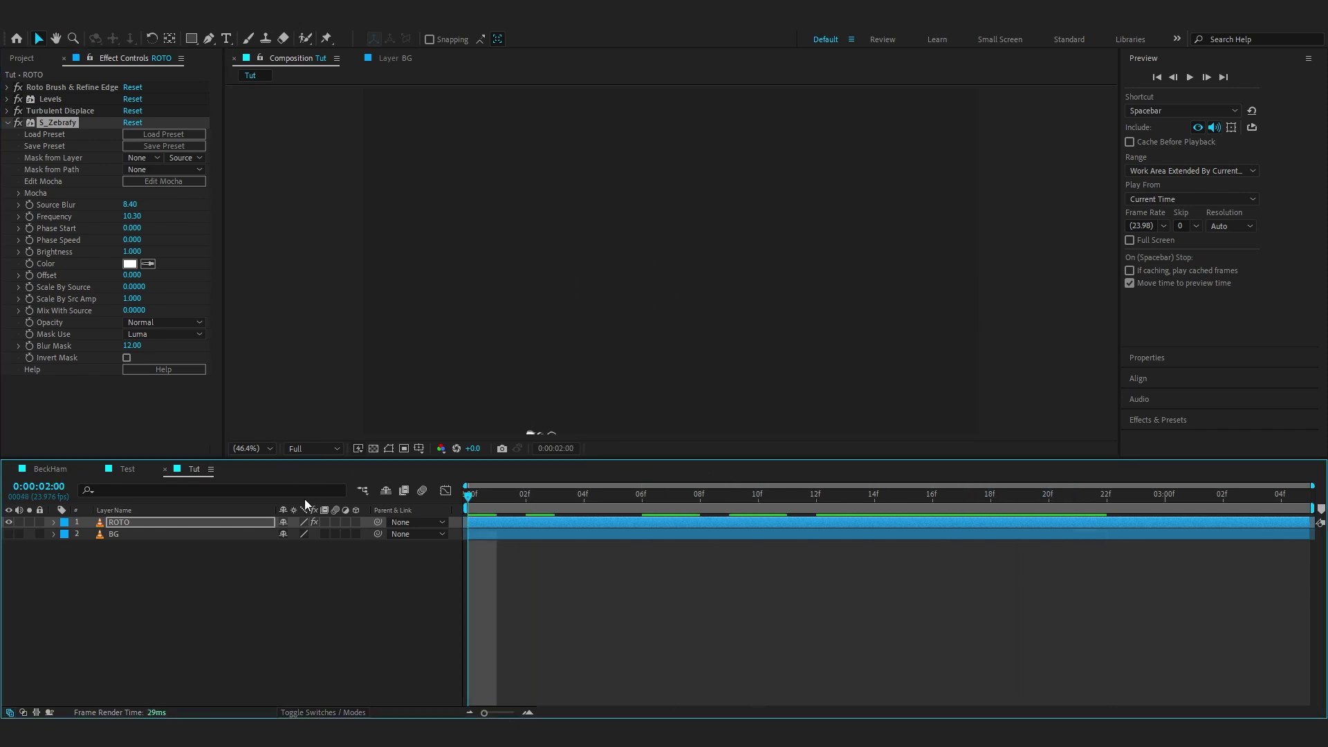
- Collapse the S_Zebrafy settings and apply the S_DistortChroma effect to the ROTO layer
{"action": "key", "text": "ctrl+space"}
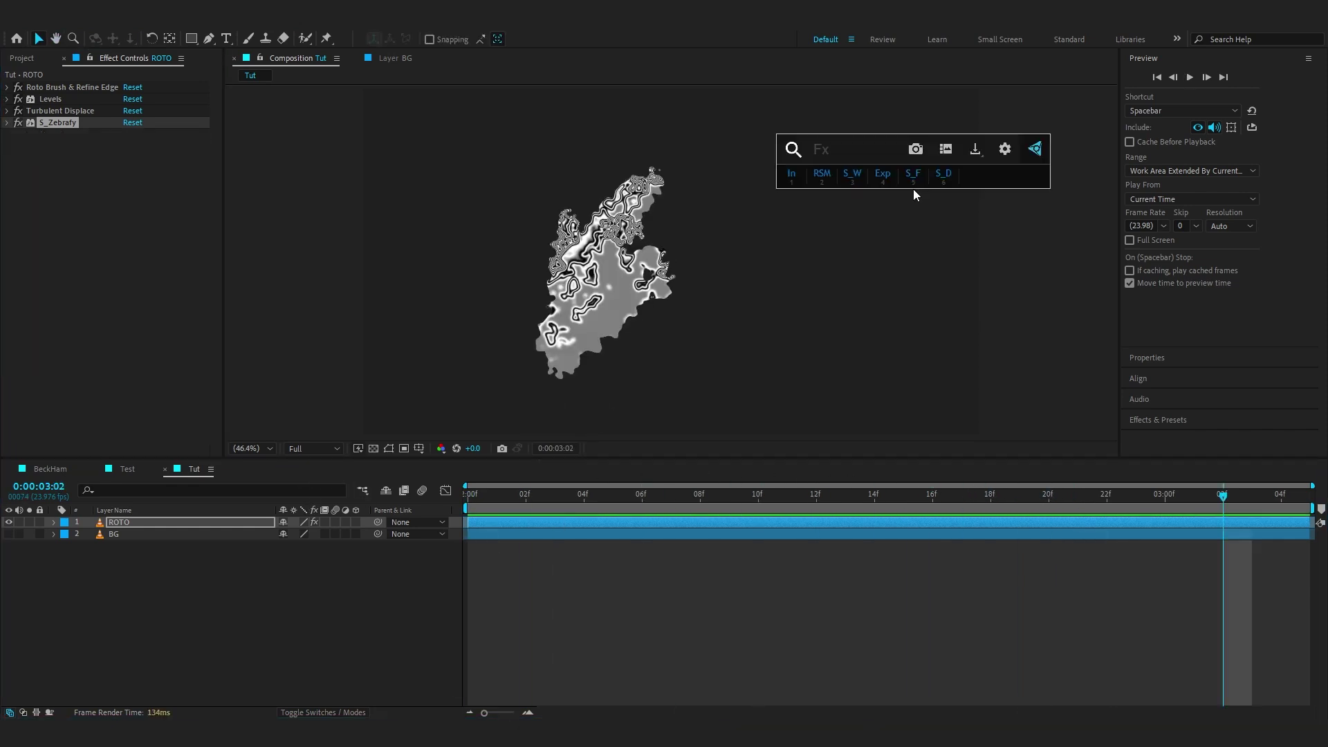
{"action": "type", "text": "s_d"}
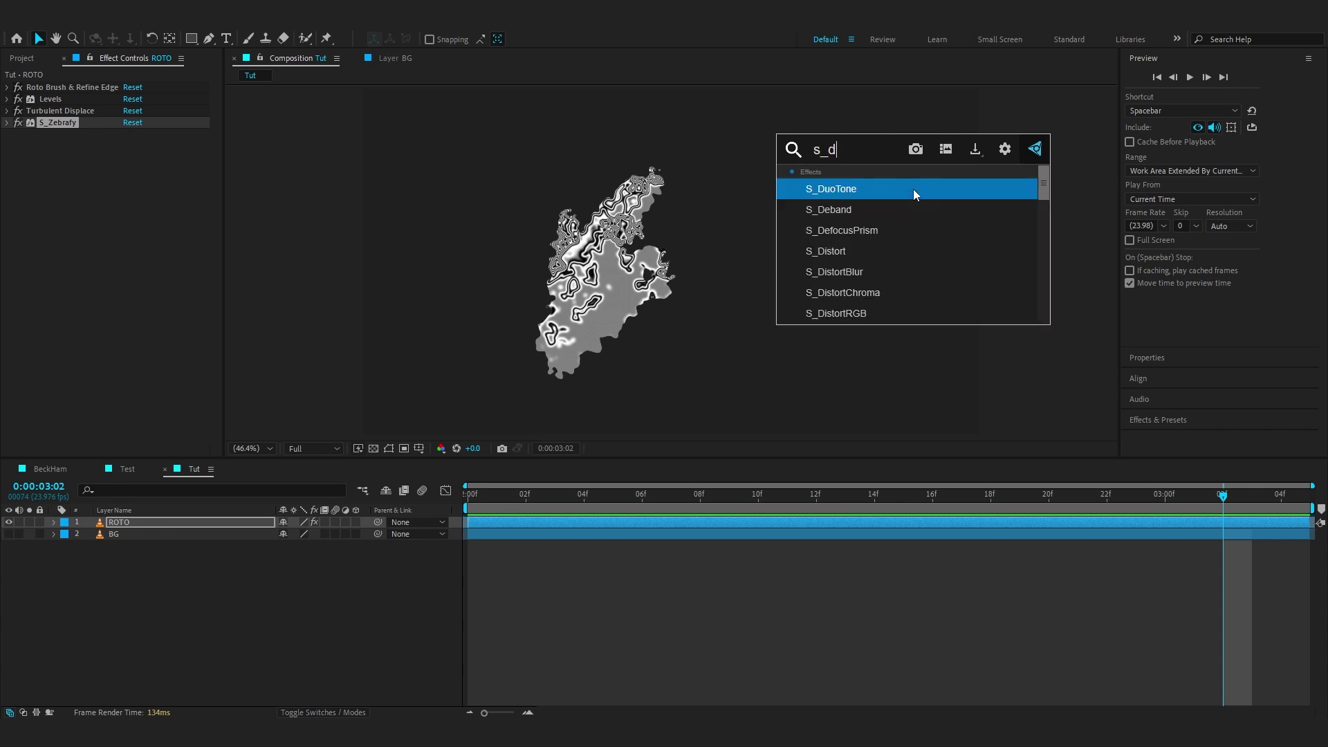
{"action": "type", "text": "is"}
{"action": "left_click", "coordinate": [898, 229]}
- Set the S_DistortChroma Blur Lens to 7 and Amount to 0.005, preview several frames, and collapse the effect's settings
{"action": "left_click_drag", "start_coordinate": [130, 227], "coordinate": [65, 241]}
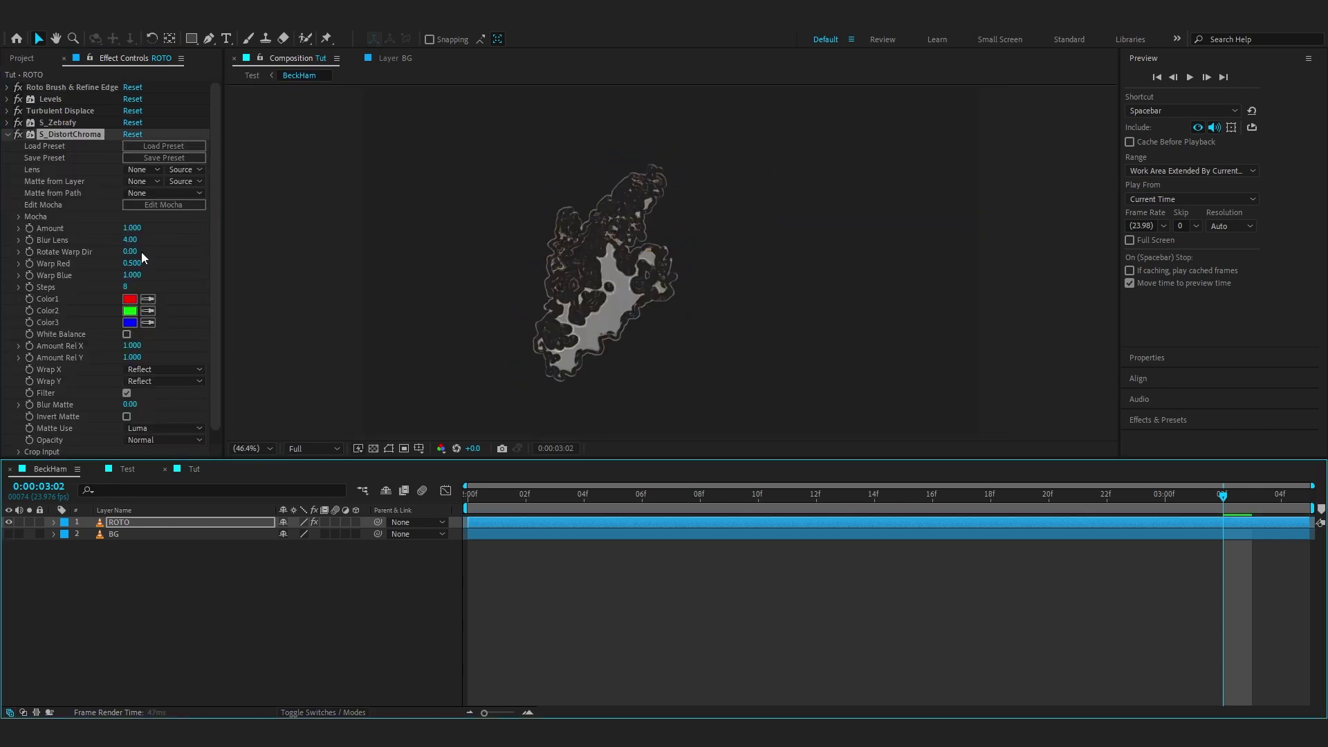
{"action": "left_click_drag", "start_coordinate": [130, 241], "coordinate": [133, 242]}
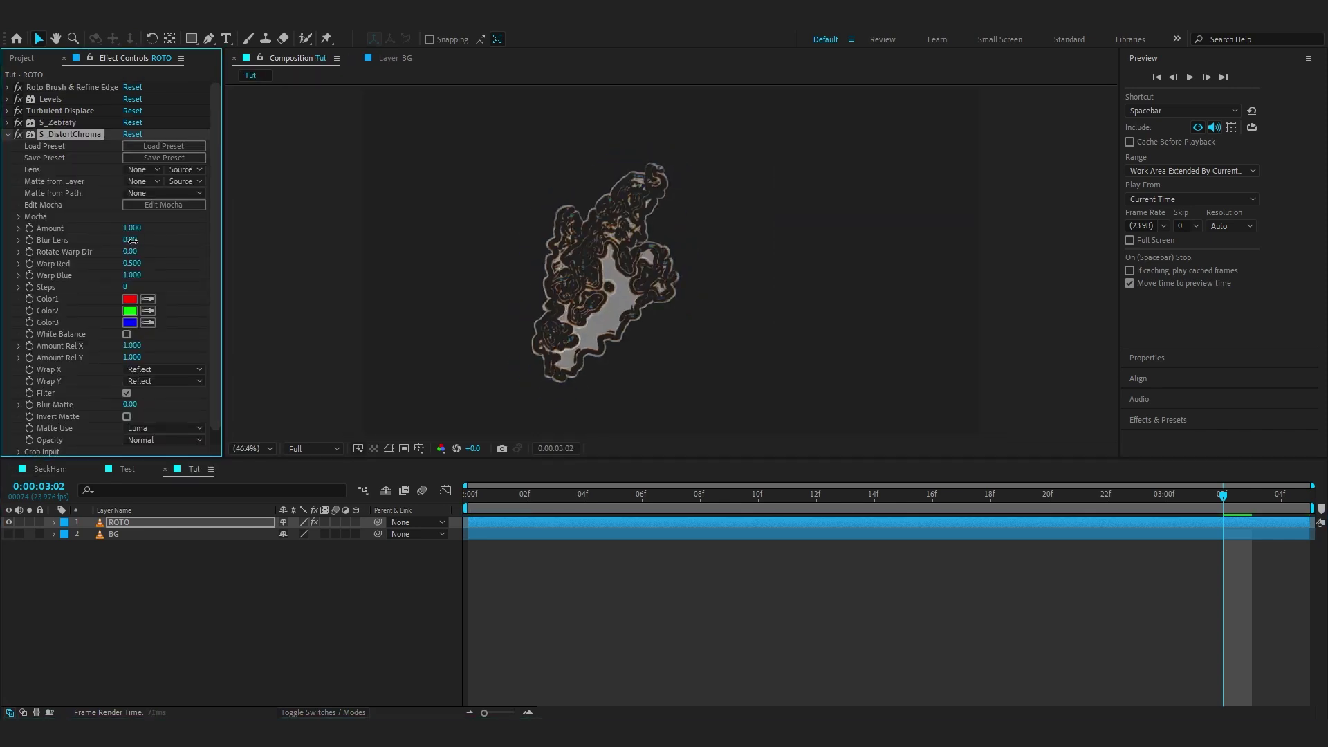
{"action": "left_click", "coordinate": [132, 240]}
{"action": "type", "text": "7"}
{"action": "left_click", "coordinate": [87, 247]}
{"action": "left_click_drag", "start_coordinate": [131, 229], "coordinate": [77, 242]}
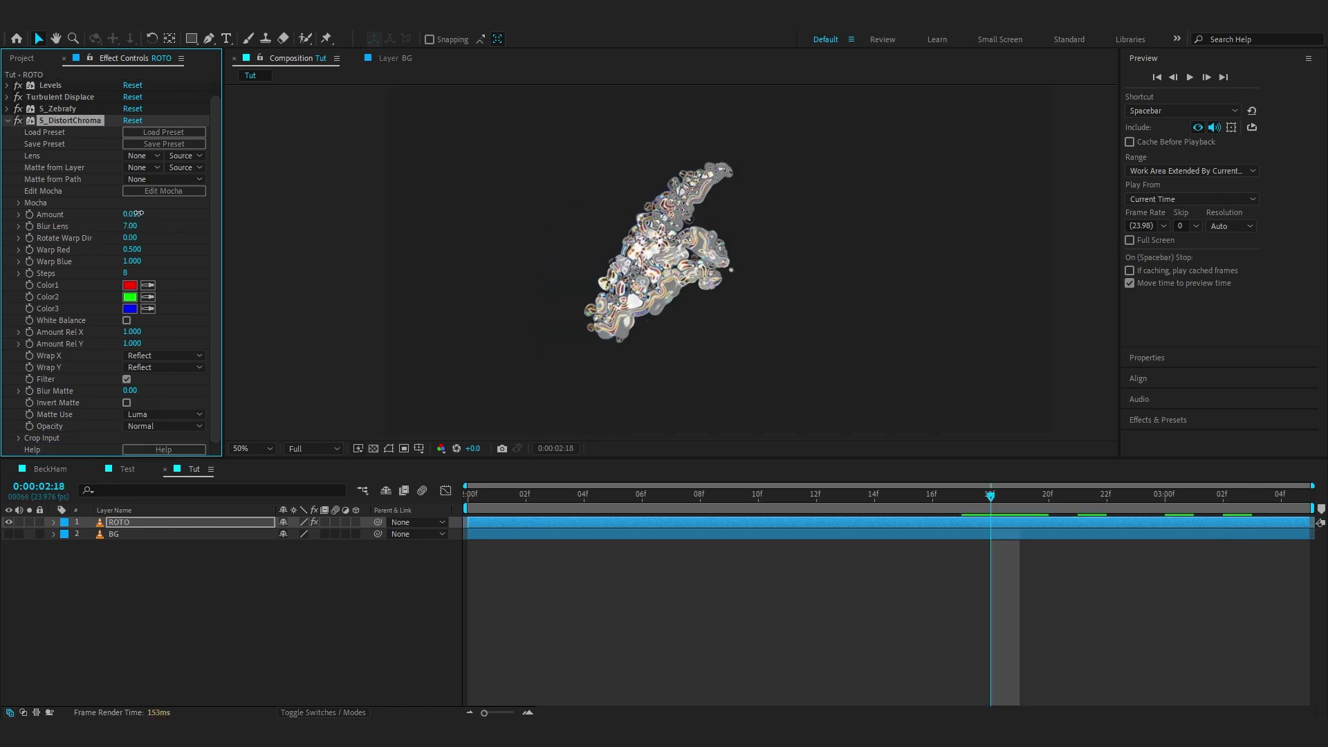
{"action": "left_click", "coordinate": [135, 214]}
{"action": "type", "text": "0.005"}
{"action": "key", "text": "Return"}
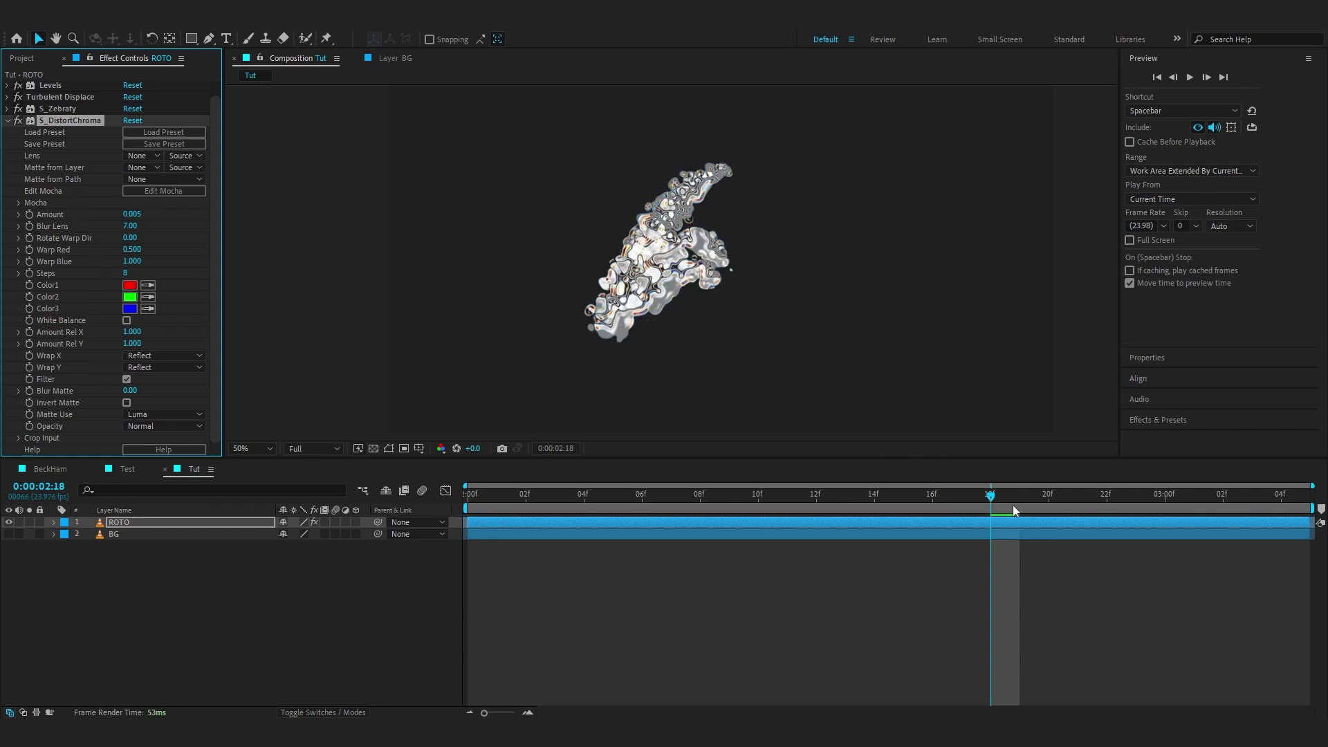
{"action": "left_click_drag", "start_coordinate": [1018, 500], "coordinate": [1259, 580]}
{"action": "left_click", "coordinate": [7, 120]}
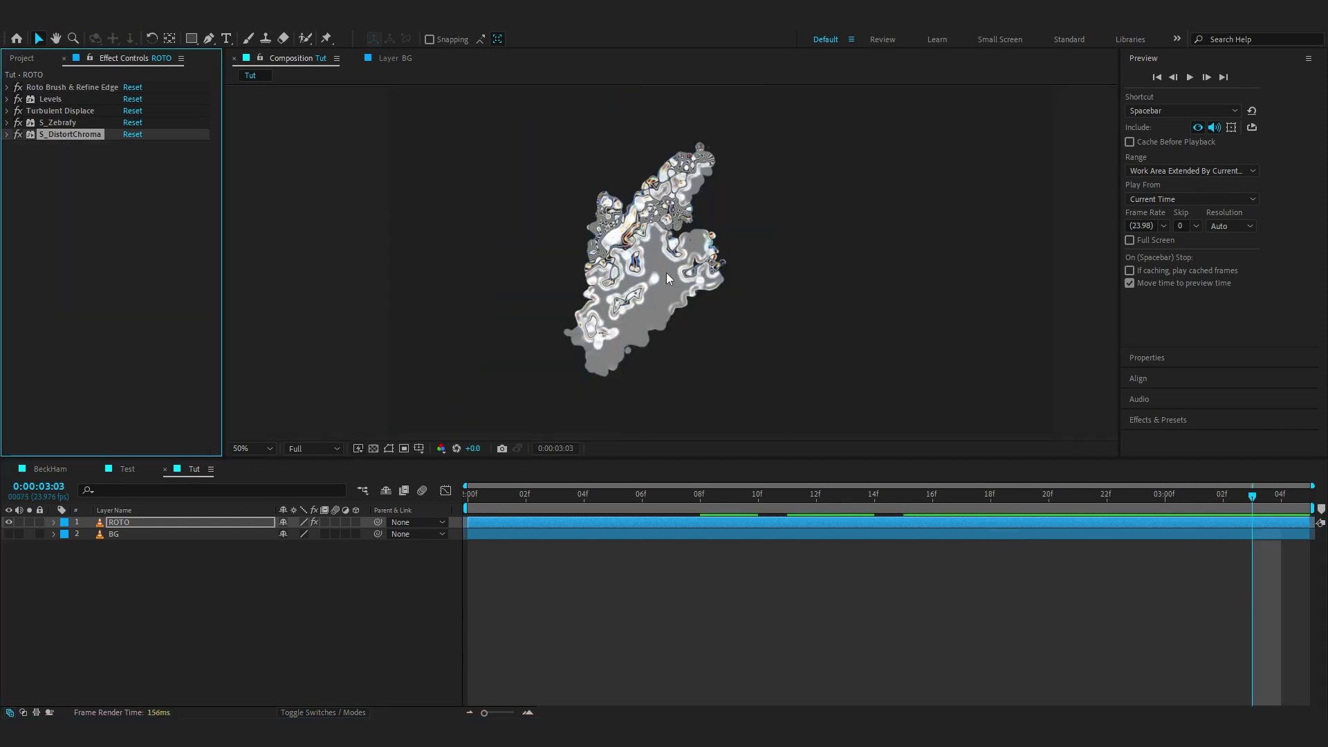
- Inspect the distorted hand up close and apply the Curves effect to the ROTO layer
{"action": "scroll", "coordinate": [666, 273], "scroll_direction": "up", "scroll_amount": 5}
{"action": "scroll", "coordinate": [651, 275], "scroll_direction": "down", "scroll_amount": 3}
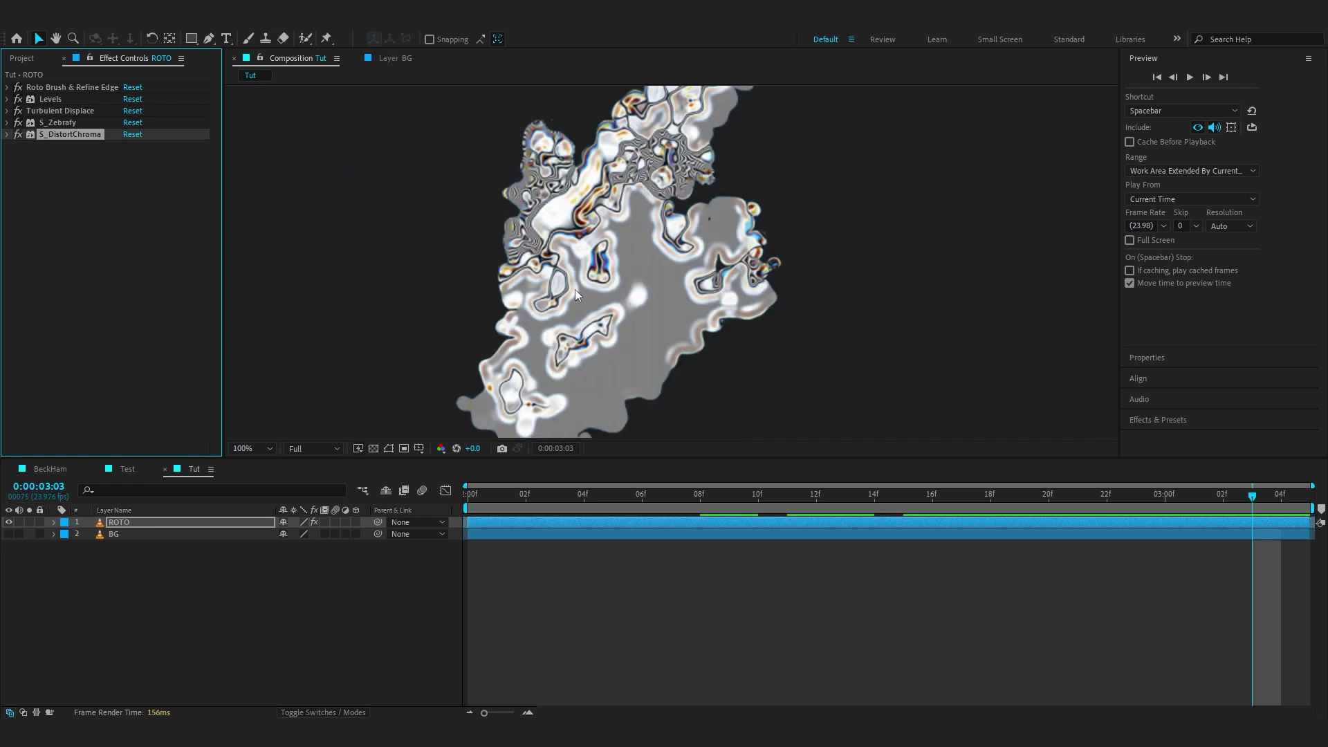
{"action": "scroll", "coordinate": [574, 294], "scroll_direction": "down", "scroll_amount": 2}
{"action": "left_click_drag", "start_coordinate": [689, 334], "coordinate": [610, 336]}
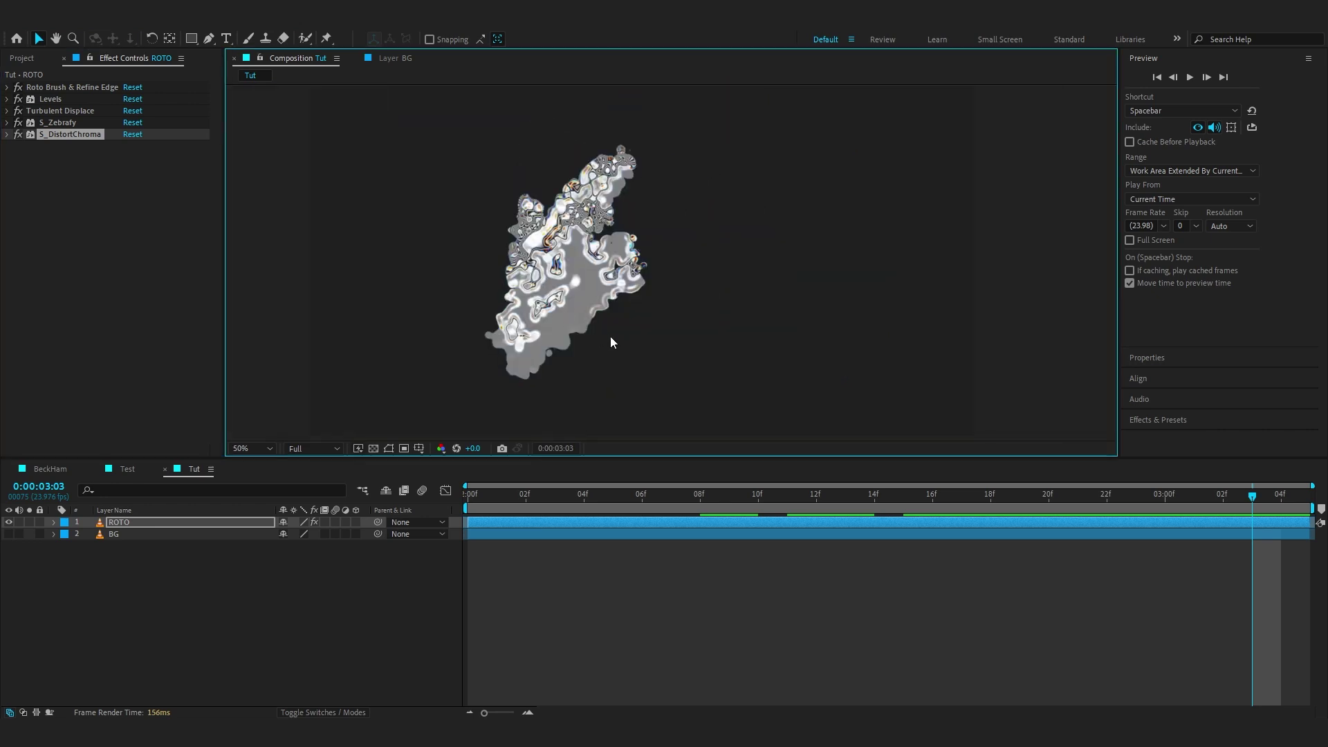
{"action": "key", "text": "ctrl+space"}
{"action": "type", "text": "cur"}
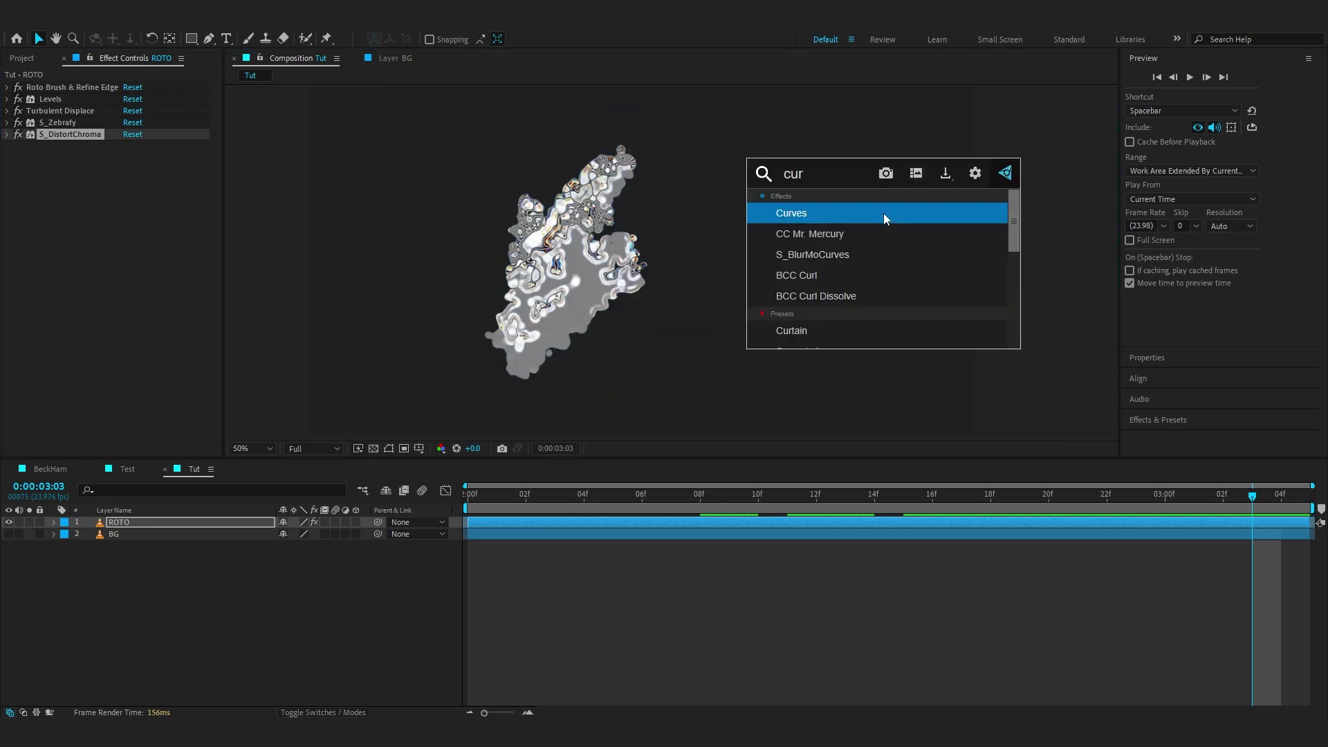
{"action": "left_click", "coordinate": [882, 213]}
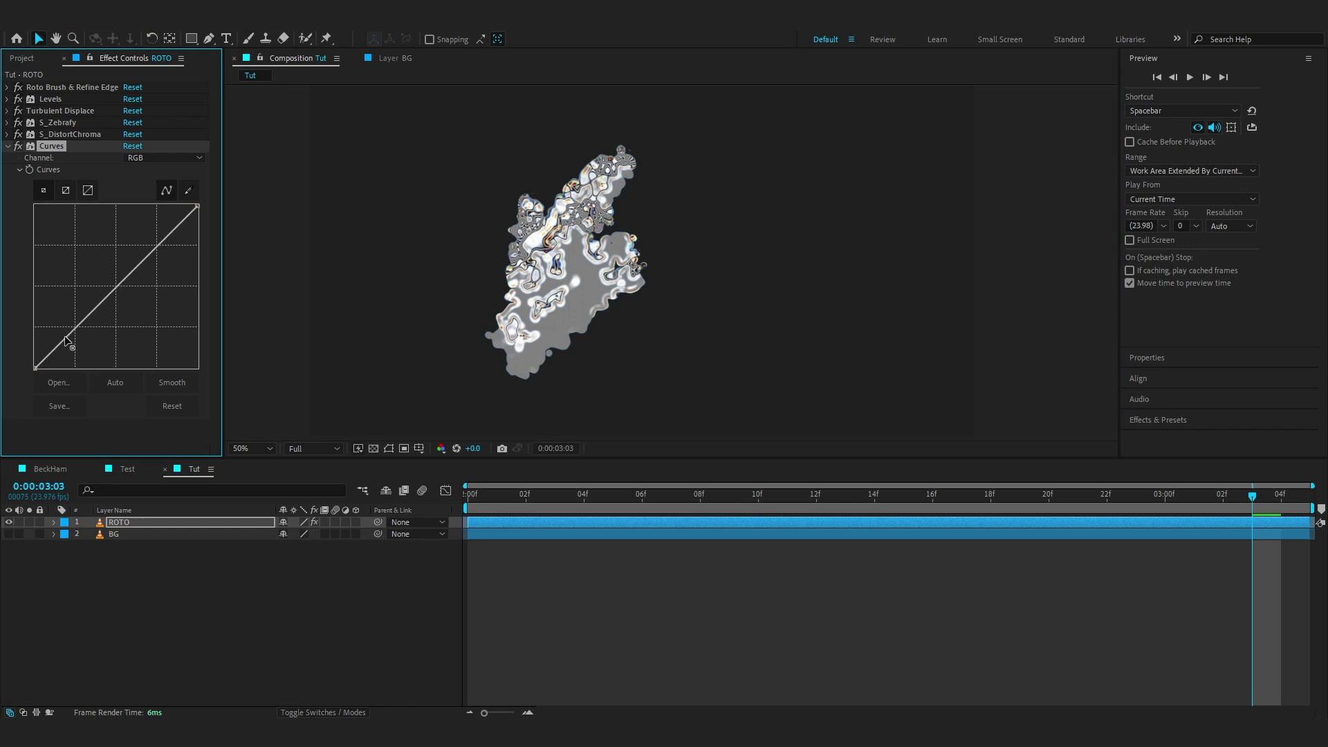
- Shape the RGB curve into a steep high-contrast slope that crushes the hand's dark and mid tones to black, then preview it
{"action": "left_click_drag", "start_coordinate": [67, 340], "coordinate": [146, 344]}
{"action": "left_click_drag", "start_coordinate": [168, 293], "coordinate": [167, 277]}
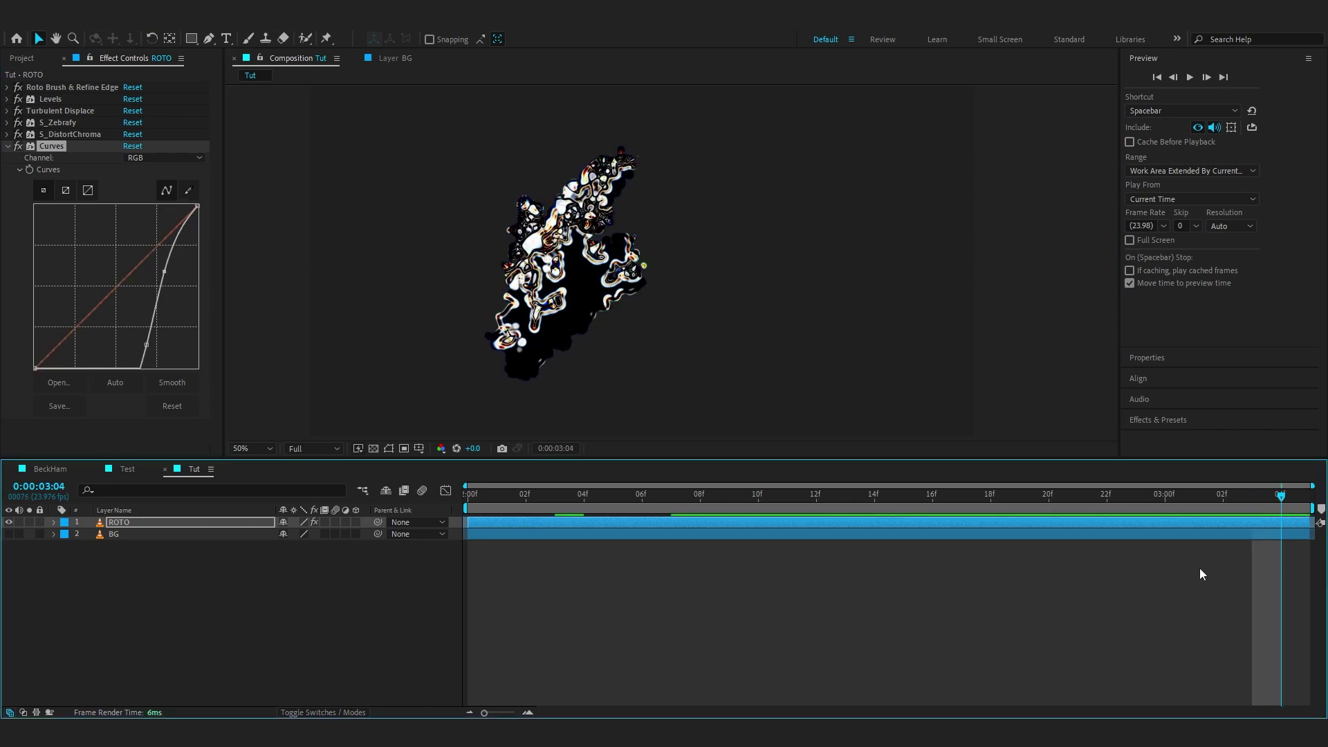
{"action": "mouse_move", "coordinate": [1200, 569]}
{"action": "left_mouse_down"}
{"action": "mouse_move", "coordinate": [803, 571]}
{"action": "mouse_move", "coordinate": [1295, 611]}
{"action": "mouse_move", "coordinate": [1187, 581]}
{"action": "left_mouse_up"}
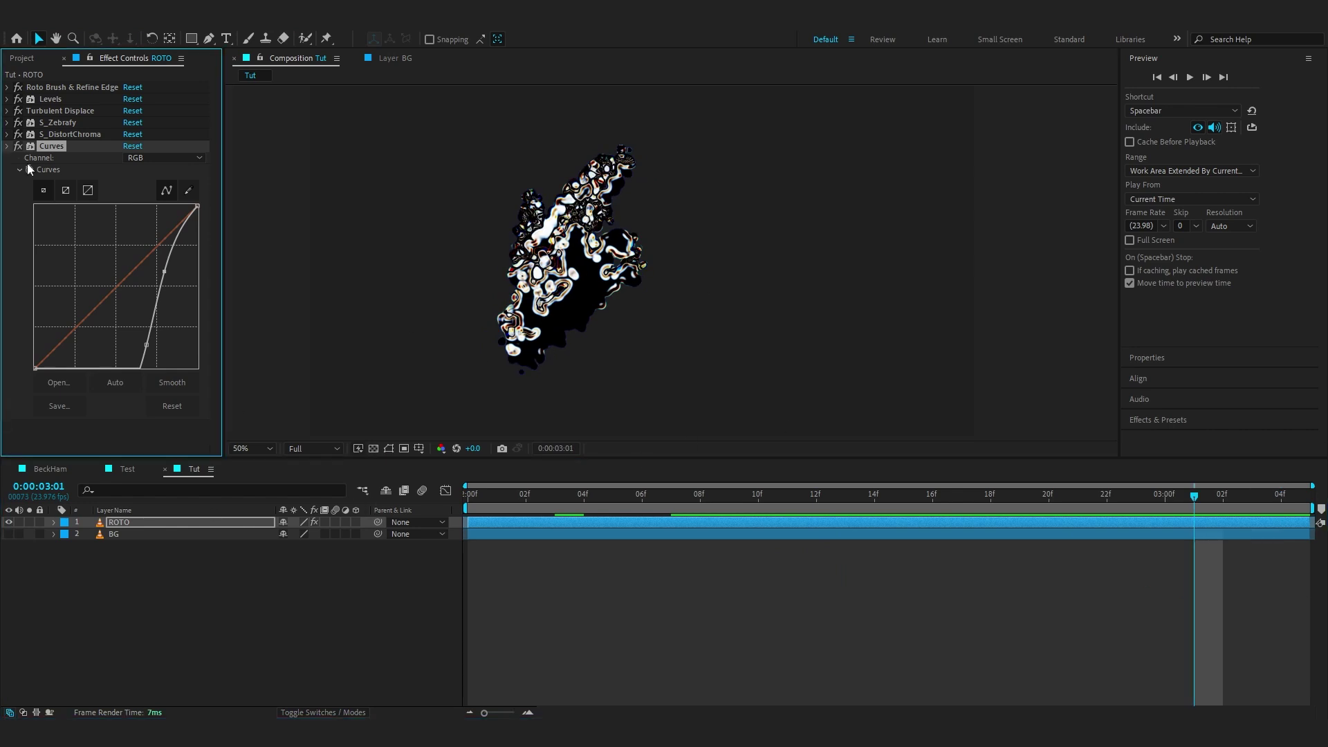
{"action": "left_click", "coordinate": [932, 495]}
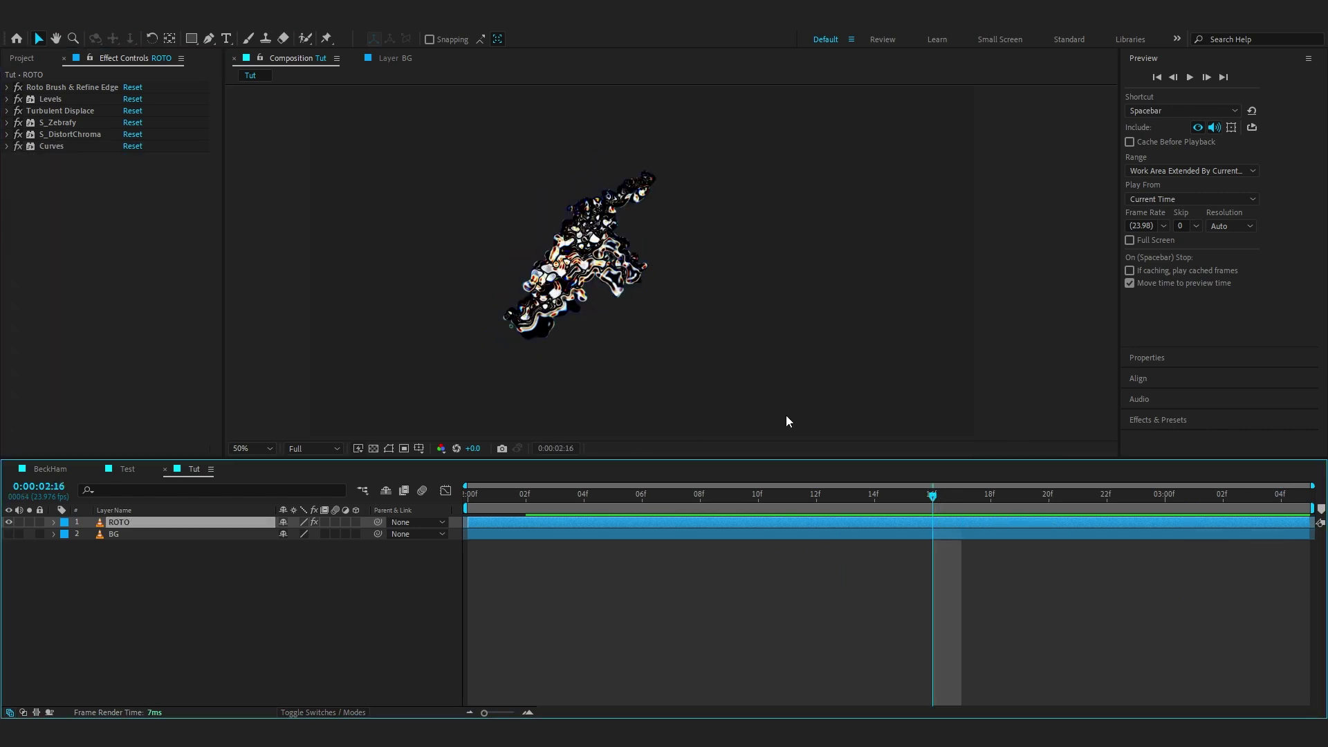
- Try tinting the hand with the Tritone effect by picking a different Midtones colour
{"action": "key", "text": "ctrl+space"}
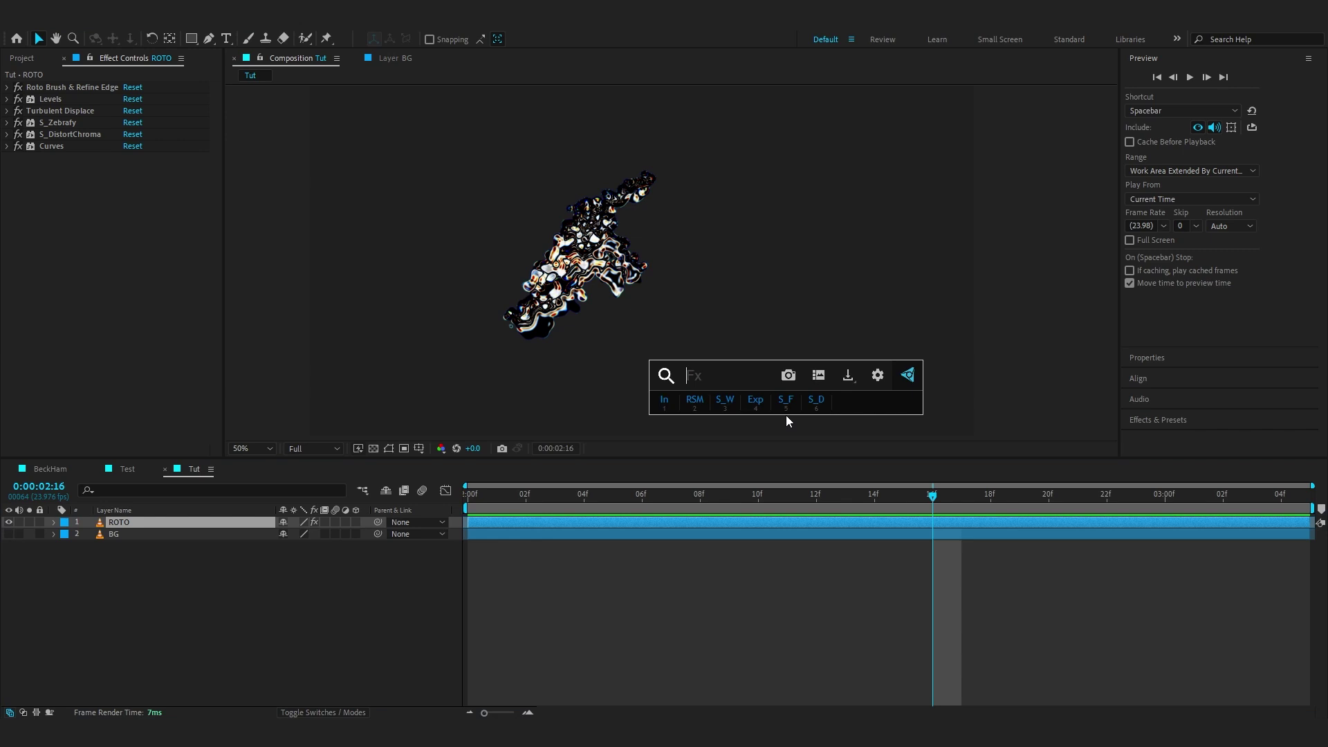
{"action": "type", "text": "tri"}
{"action": "key", "text": "Return"}
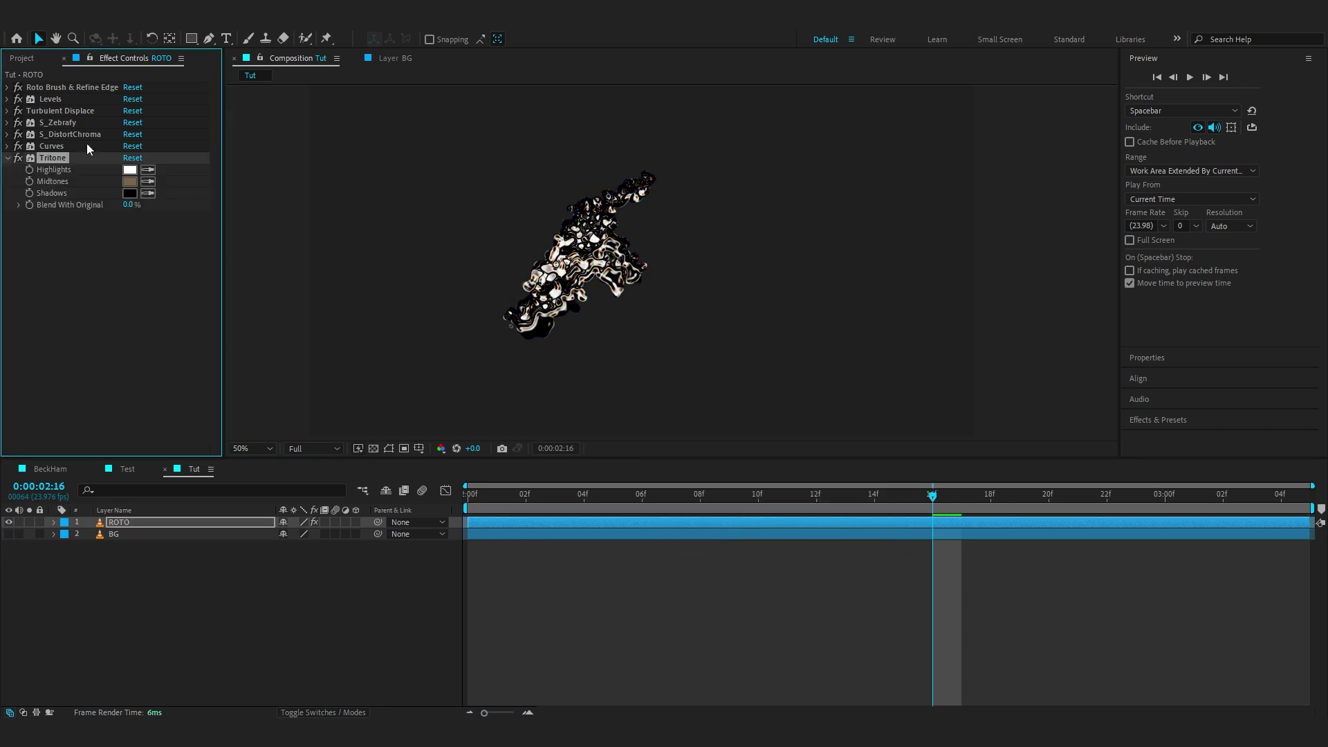
{"action": "left_click", "coordinate": [126, 184]}
{"action": "left_click_drag", "start_coordinate": [892, 277], "coordinate": [980, 184]}
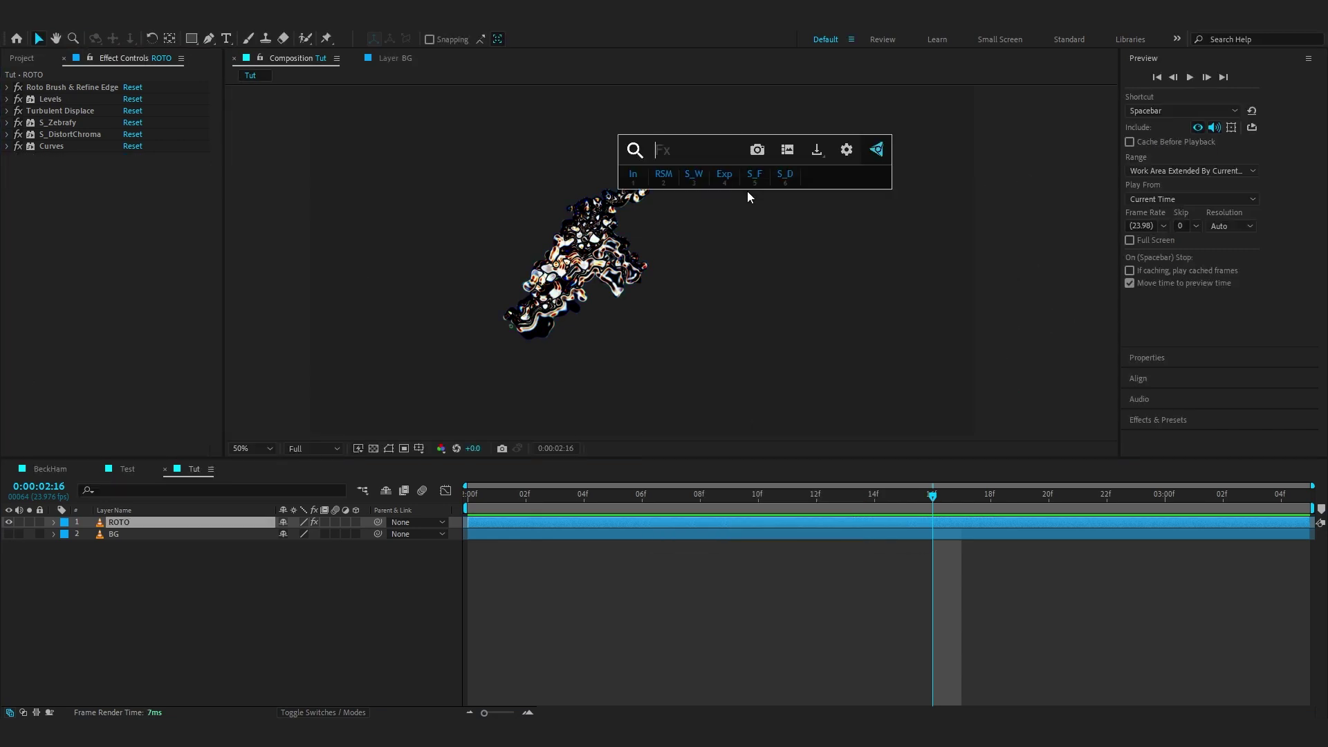
- Apply VC Color Vibrance to the ROTO layer with its colour set to red FF0000, then preview the hand and collapse the settings
{"action": "type", "text": "vib"}
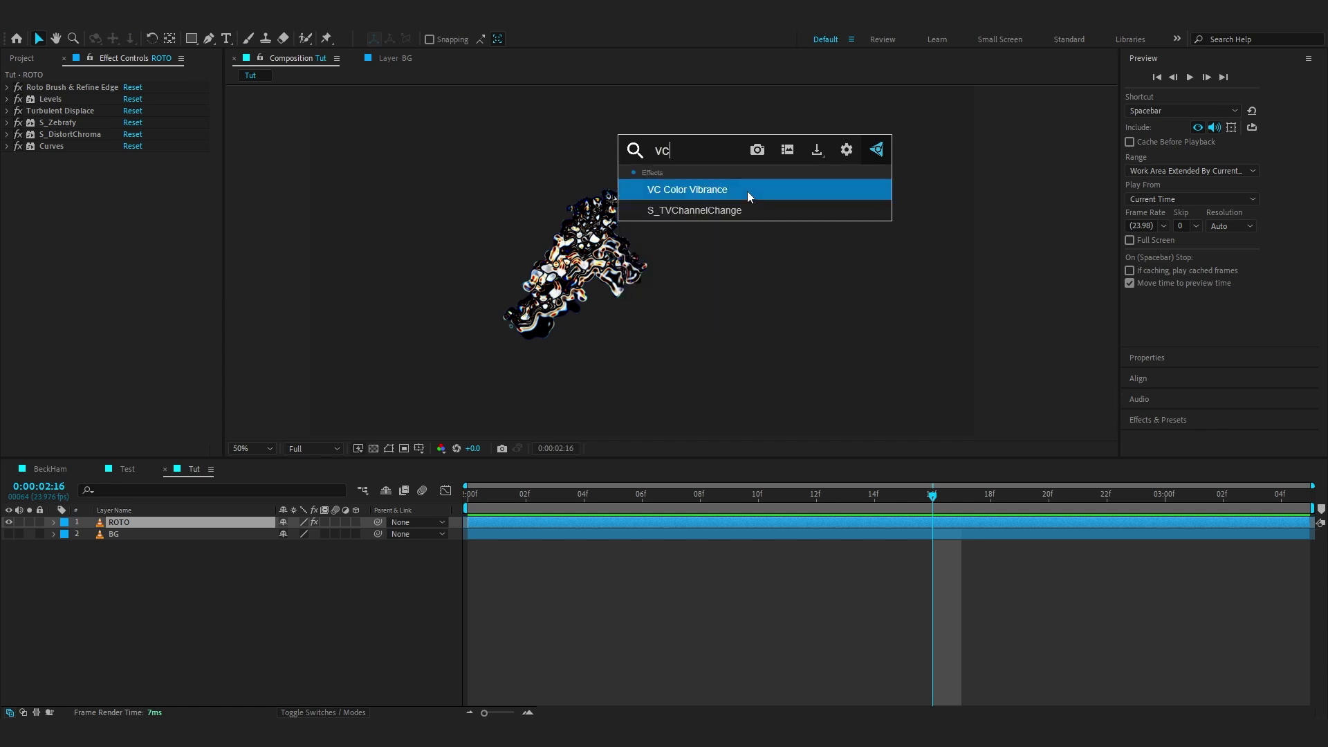
{"action": "key", "text": "Return"}
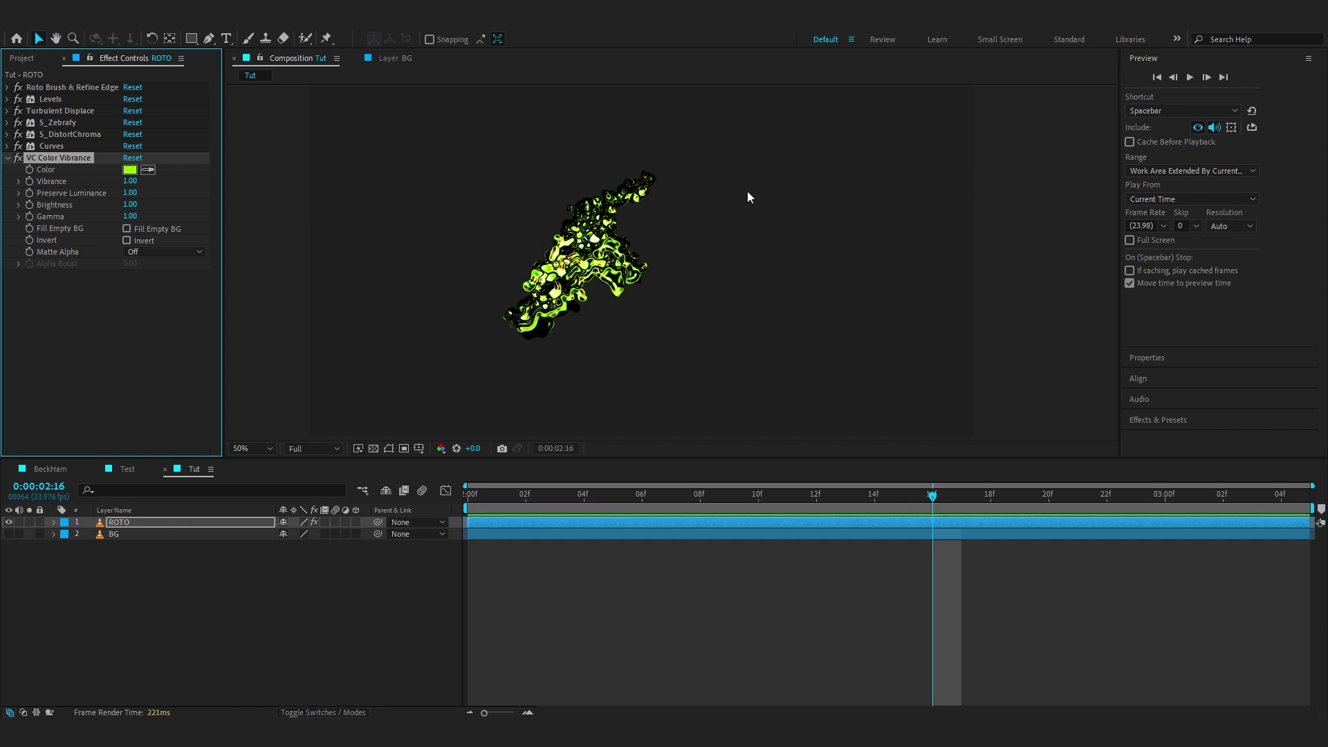
{"action": "left_click", "coordinate": [128, 169]}
{"action": "left_click_drag", "start_coordinate": [958, 325], "coordinate": [971, 195]}
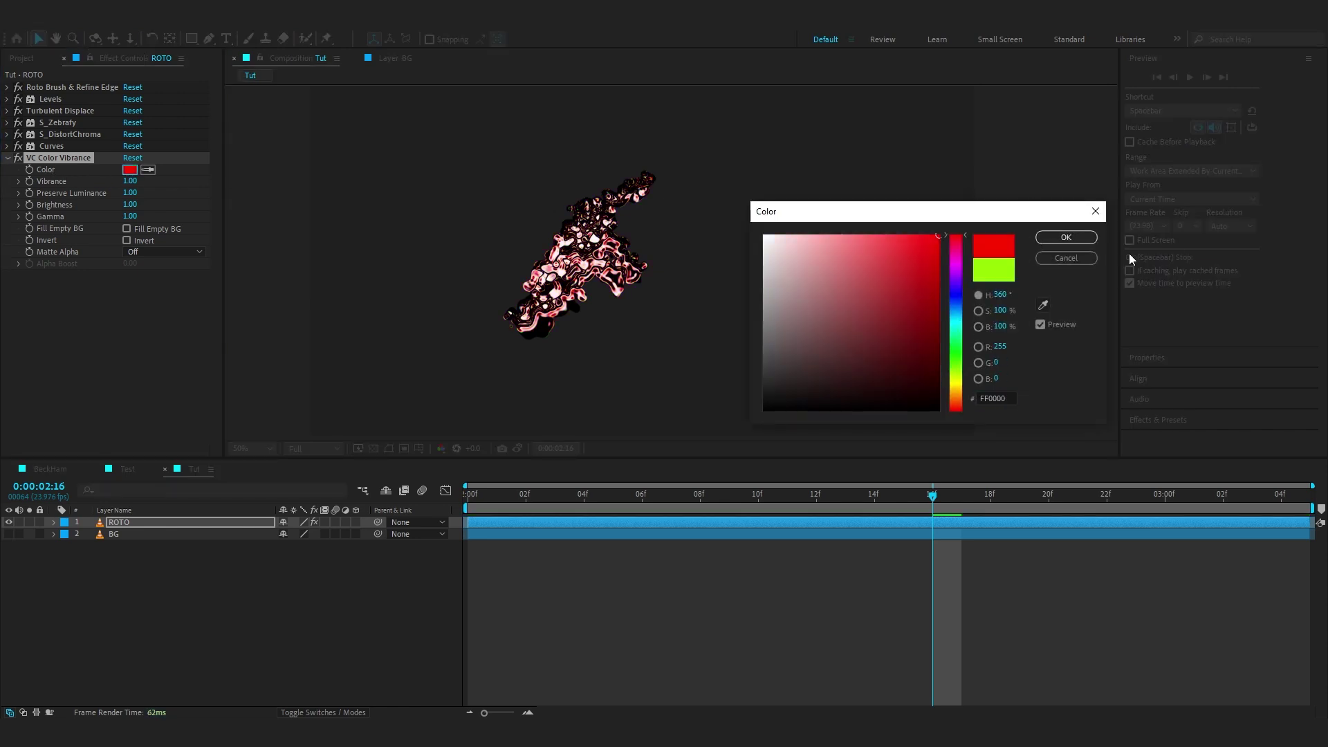
{"action": "left_click", "coordinate": [1066, 237]}
{"action": "left_click_drag", "start_coordinate": [927, 500], "coordinate": [889, 559]}
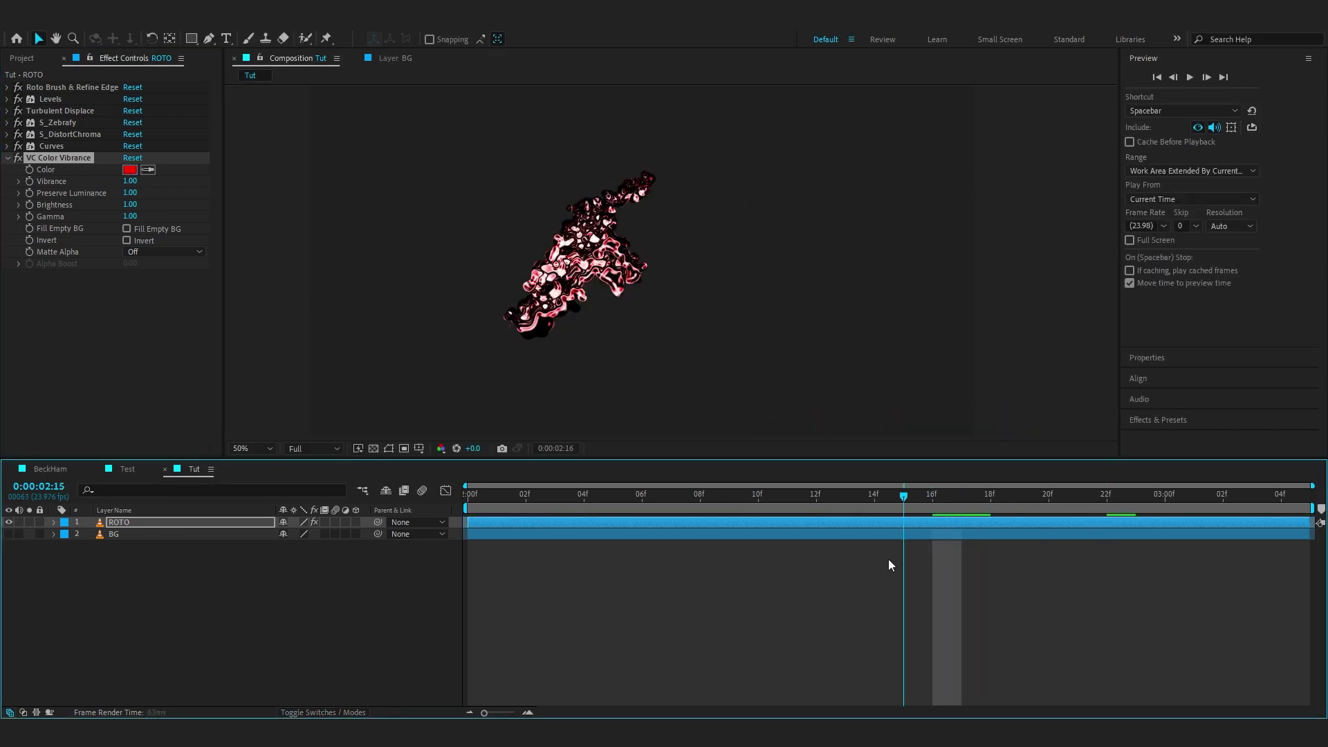
{"action": "left_click_drag", "start_coordinate": [889, 559], "coordinate": [875, 574]}
{"action": "left_click", "coordinate": [7, 157]}
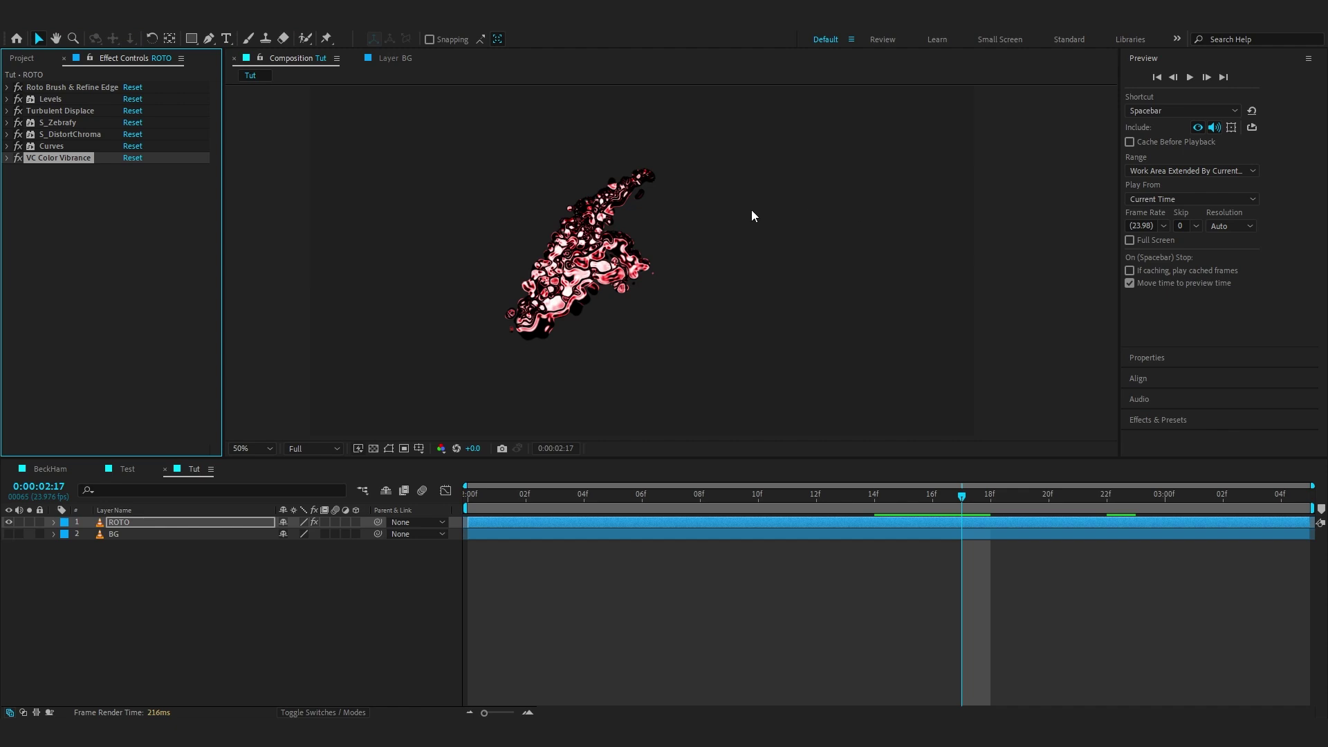
- Apply a second Turbulent Displace effect to the ROTO layer and set its Size to 6
{"action": "key", "text": "ctrl+space"}
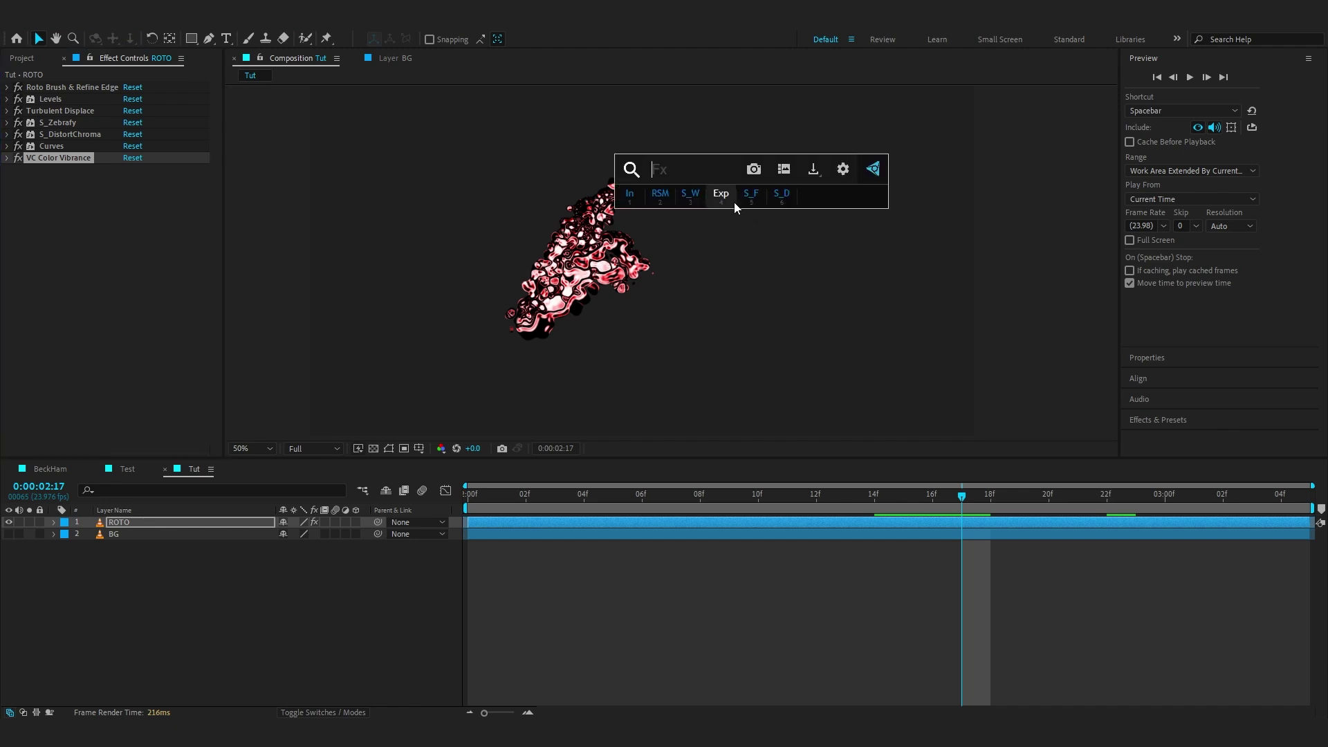
{"action": "type", "text": "tur"}
{"action": "key", "text": "Return"}
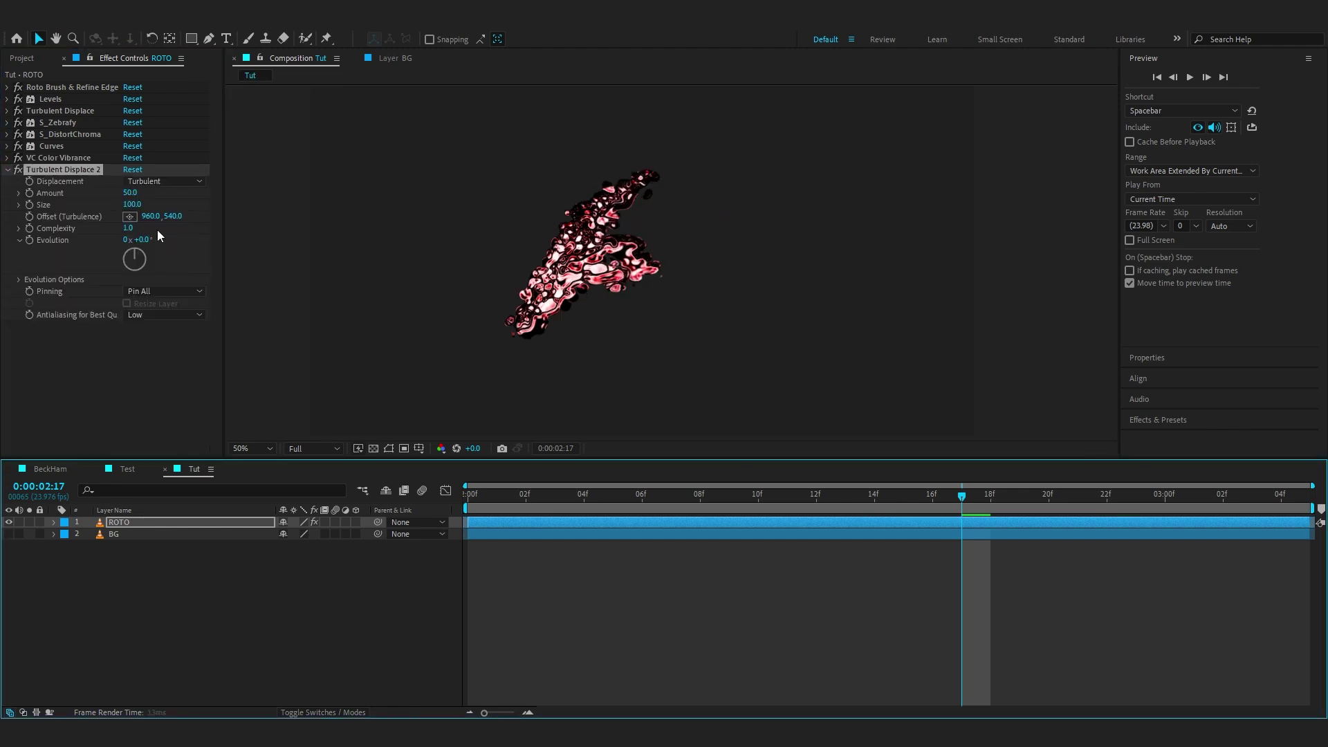
{"action": "left_click", "coordinate": [131, 204]}
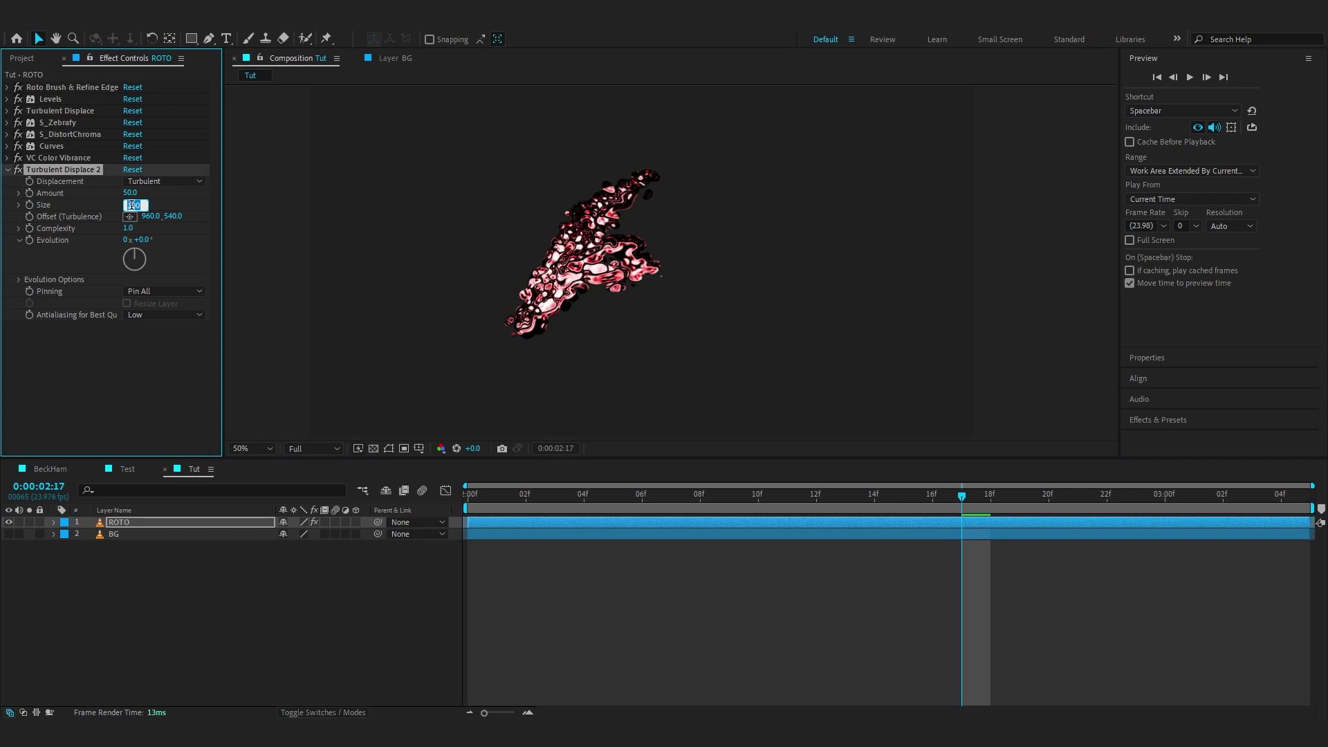
{"action": "type", "text": "6"}
{"action": "key", "text": "Return"}
- Set the second Turbulent Displace's Amount to 170, inspect the hand up close, and adjust the Amount to 171
{"action": "left_click", "coordinate": [132, 193]}
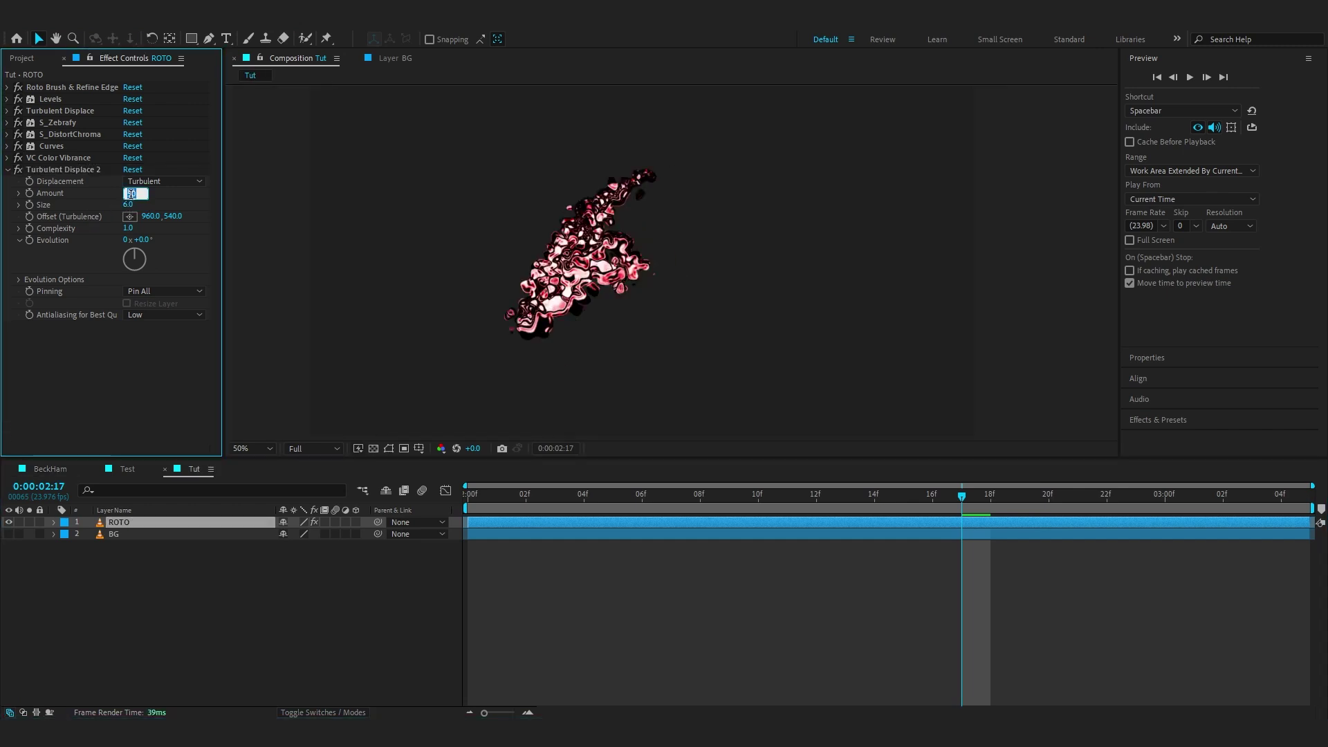
{"action": "type", "text": "170"}
{"action": "key", "text": "Return"}
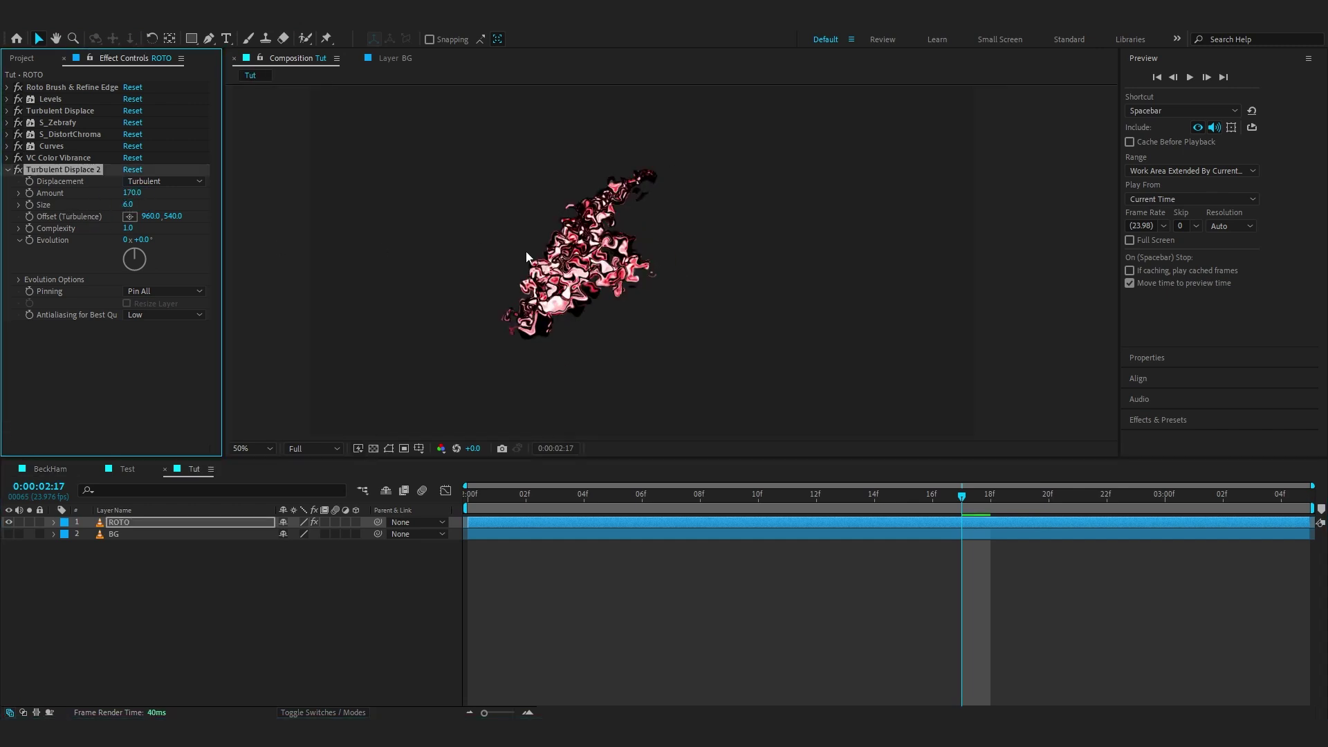
{"action": "scroll", "coordinate": [525, 258], "scroll_direction": "up", "scroll_amount": 2}
{"action": "left_click", "coordinate": [131, 193]}
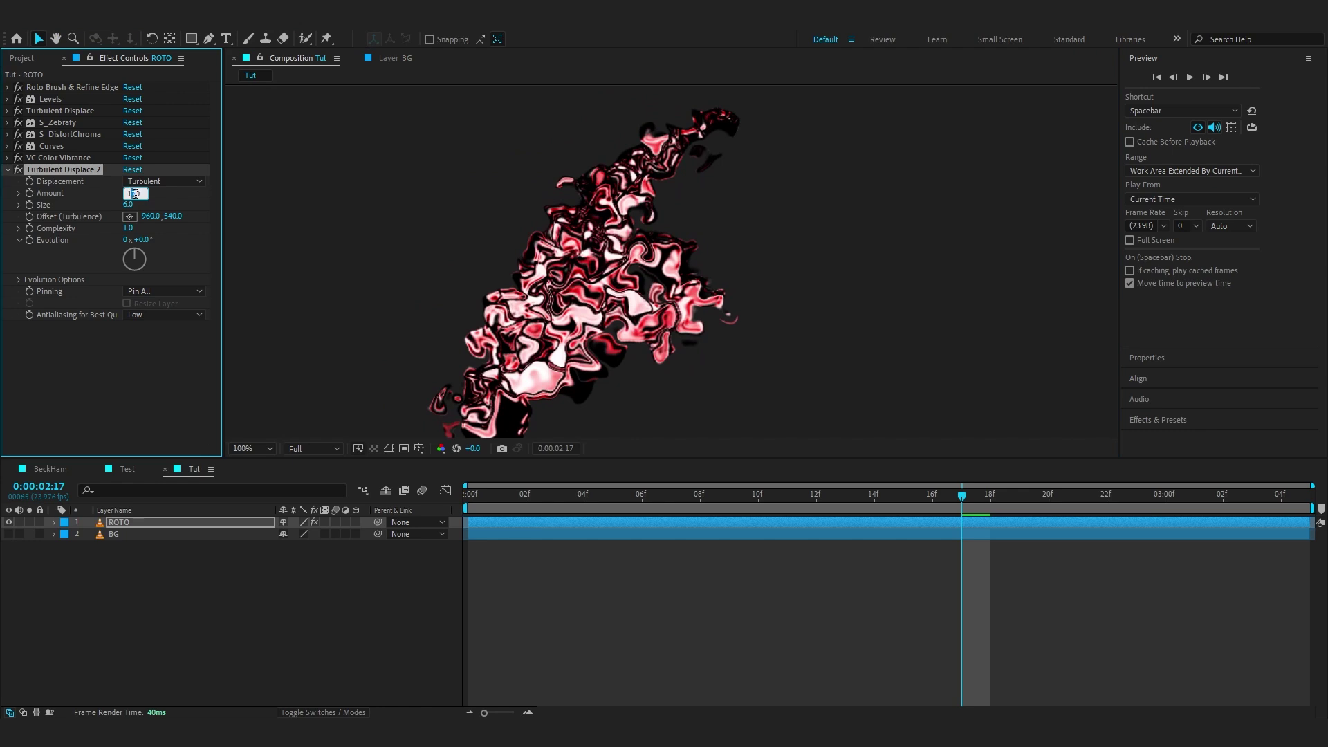
{"action": "left_click", "coordinate": [42, 260]}
{"action": "scroll", "coordinate": [411, 206], "scroll_direction": "down", "scroll_amount": 2}
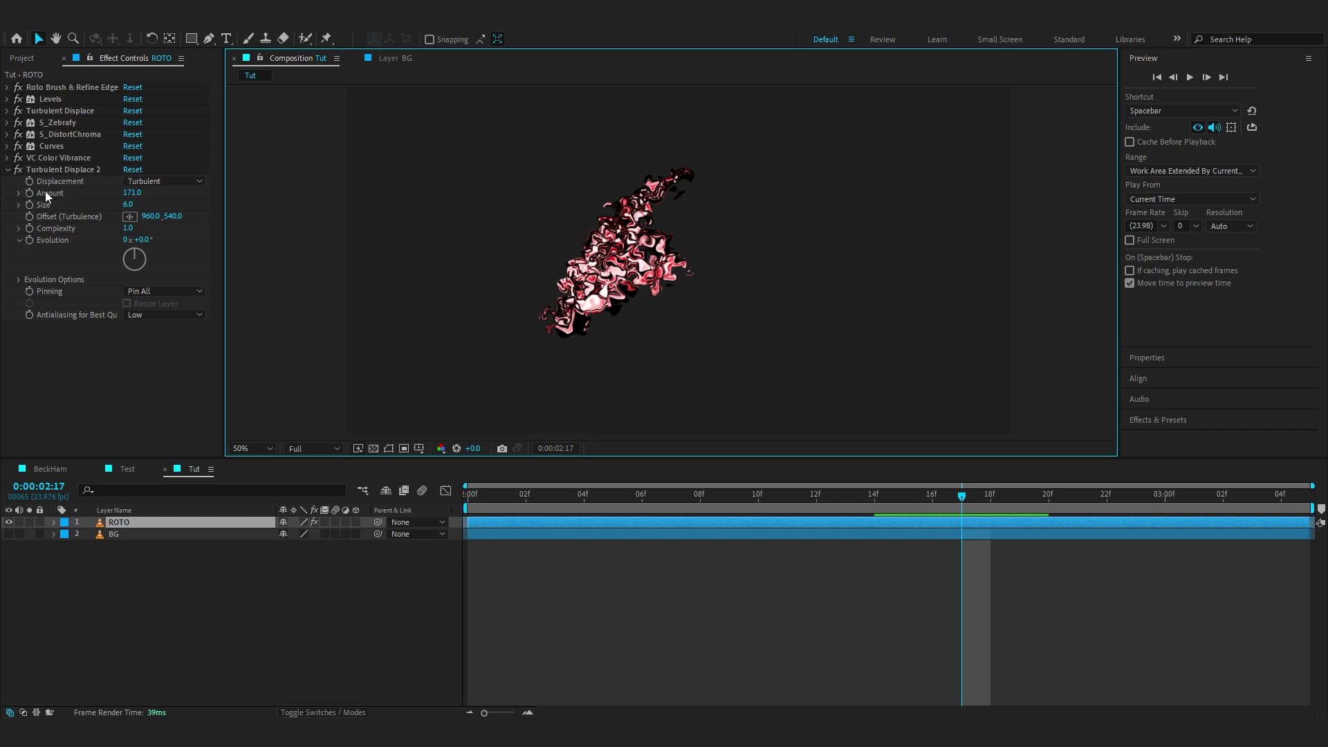
- Change the second Turbulent Displace's Displacement type to Bulge and inspect the distorted hand up close
{"action": "left_click", "coordinate": [197, 181]}
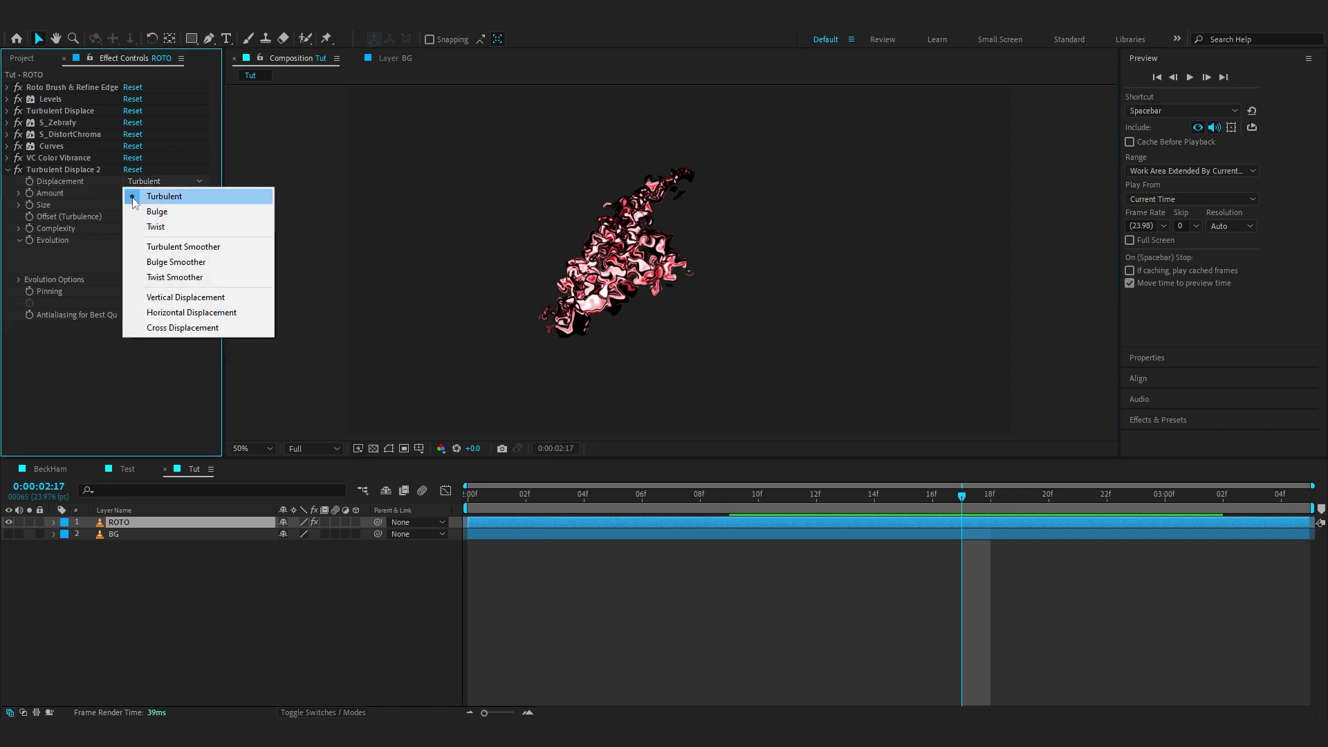
{"action": "left_click", "coordinate": [225, 206]}
{"action": "scroll", "coordinate": [580, 269], "scroll_direction": "up", "scroll_amount": 2}
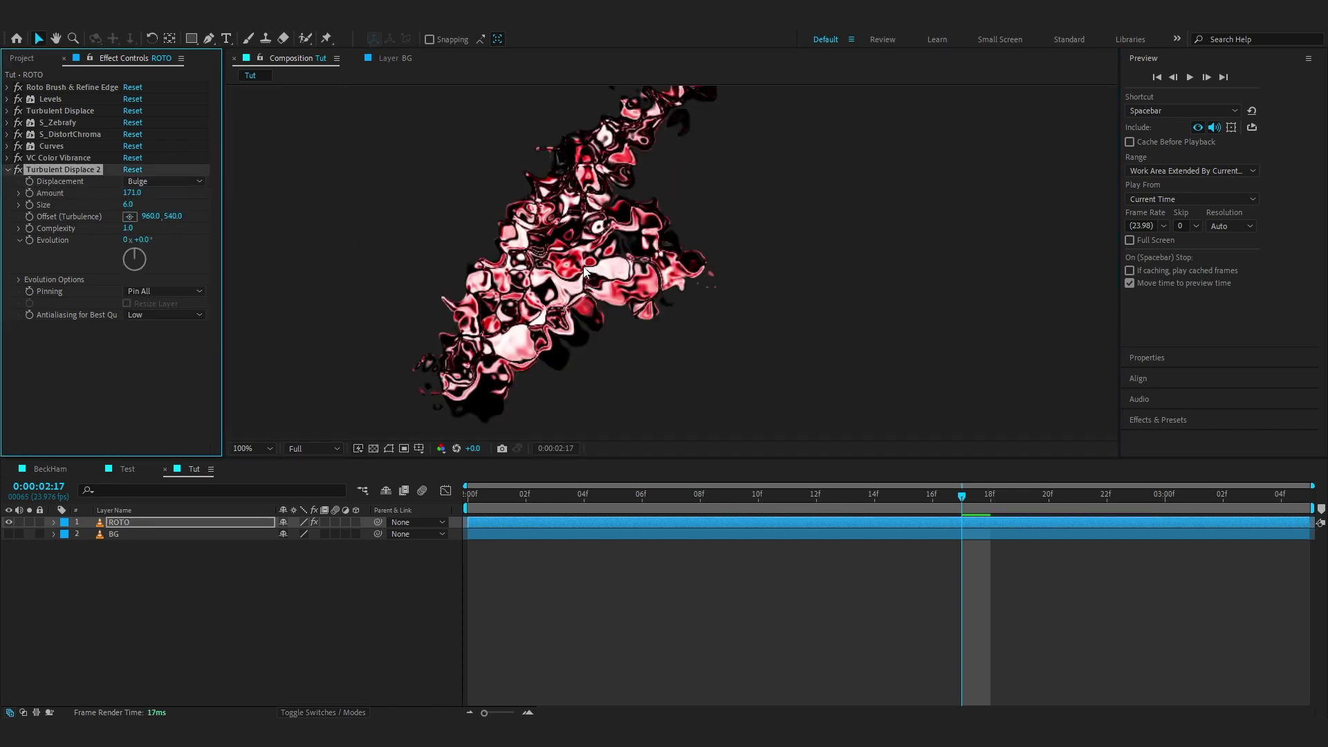
{"action": "left_click_drag", "start_coordinate": [500, 277], "coordinate": [477, 292]}
{"action": "scroll", "coordinate": [425, 289], "scroll_direction": "down", "scroll_amount": 2}
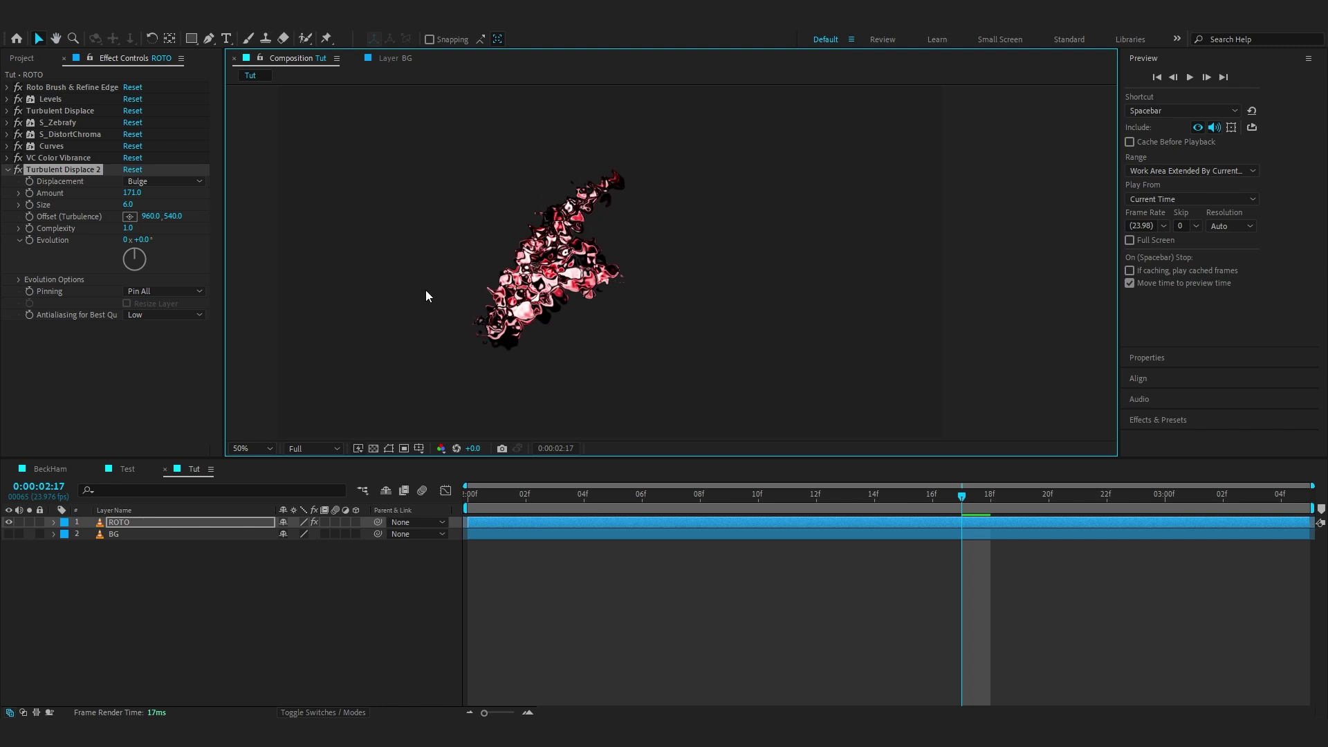
{"action": "left_click_drag", "start_coordinate": [128, 227], "coordinate": [131, 228]}
{"action": "left_click", "coordinate": [89, 255]}
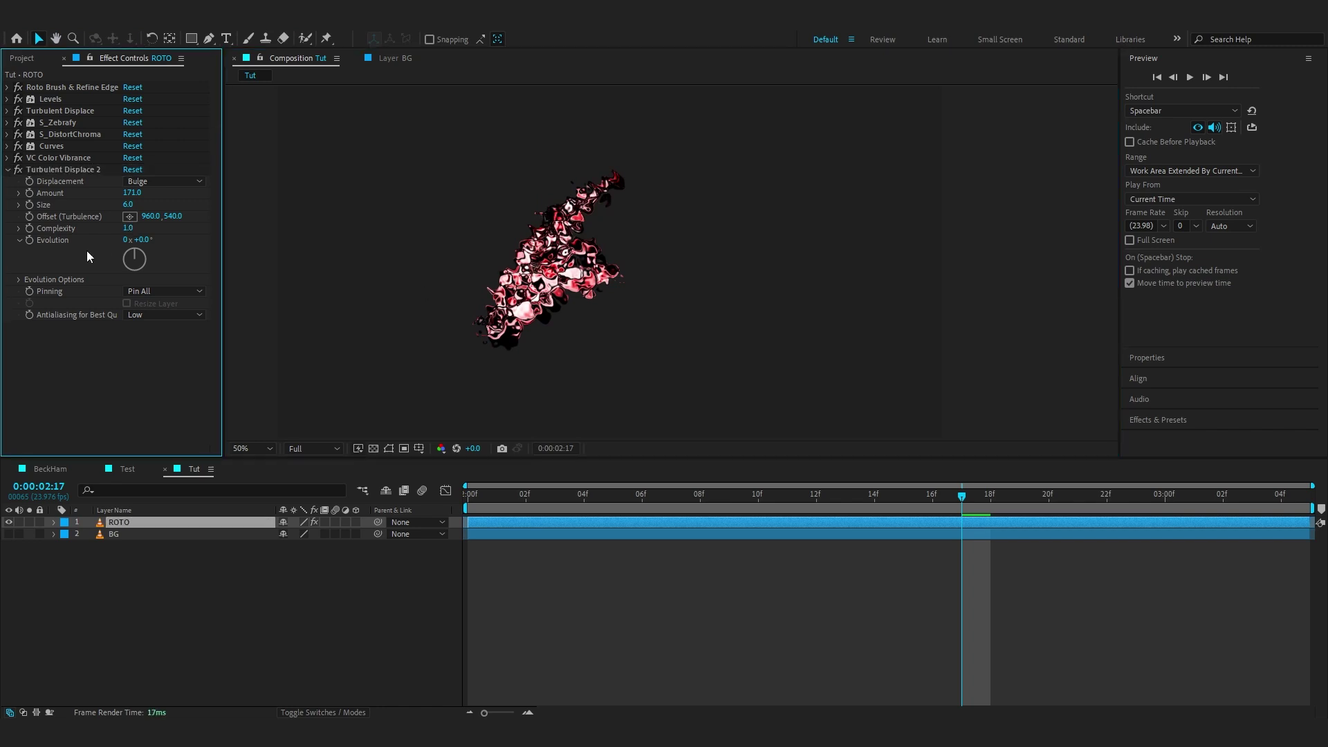
{"action": "scroll", "coordinate": [596, 285], "scroll_direction": "up", "scroll_amount": 1}
{"action": "left_click_drag", "start_coordinate": [597, 285], "coordinate": [711, 278]}
{"action": "scroll", "coordinate": [677, 263], "scroll_direction": "down", "scroll_amount": 2}
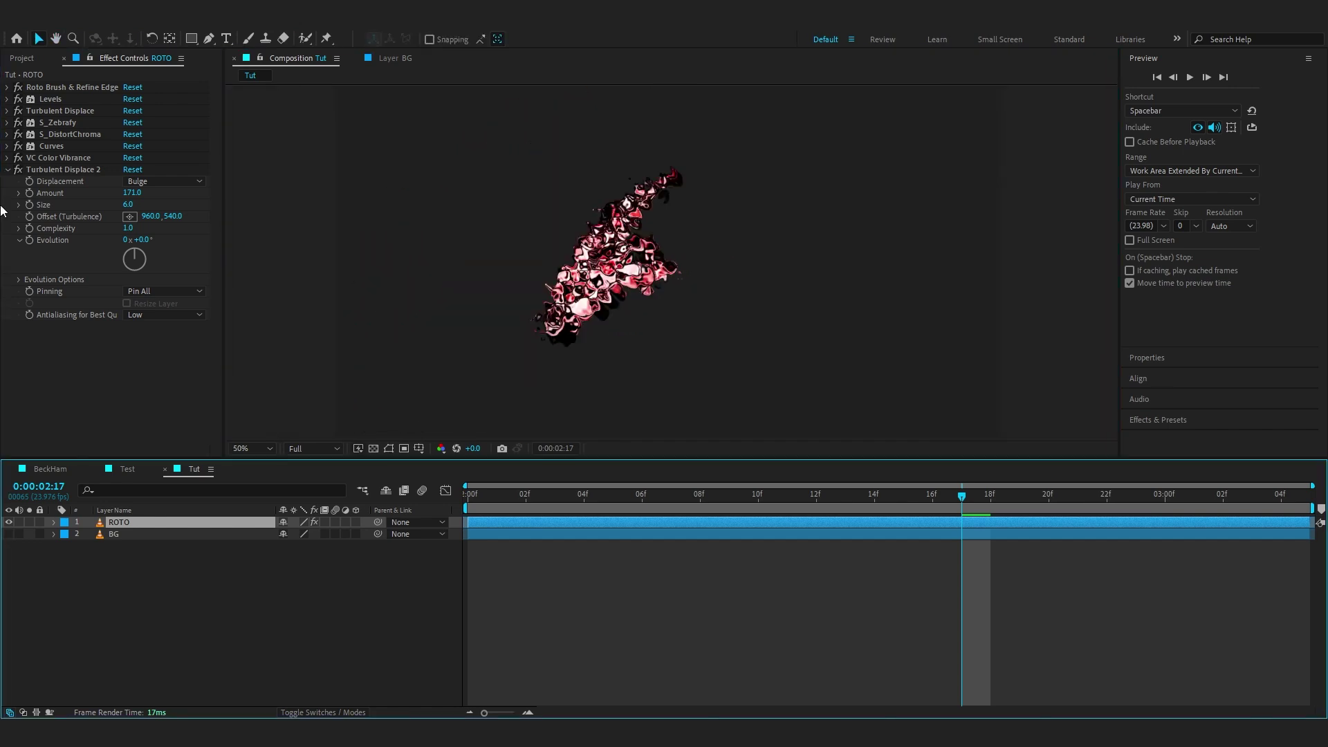
- Animate the Random Seed of the second Turbulent Displace with the expression time*50
{"action": "left_click", "coordinate": [20, 280]}
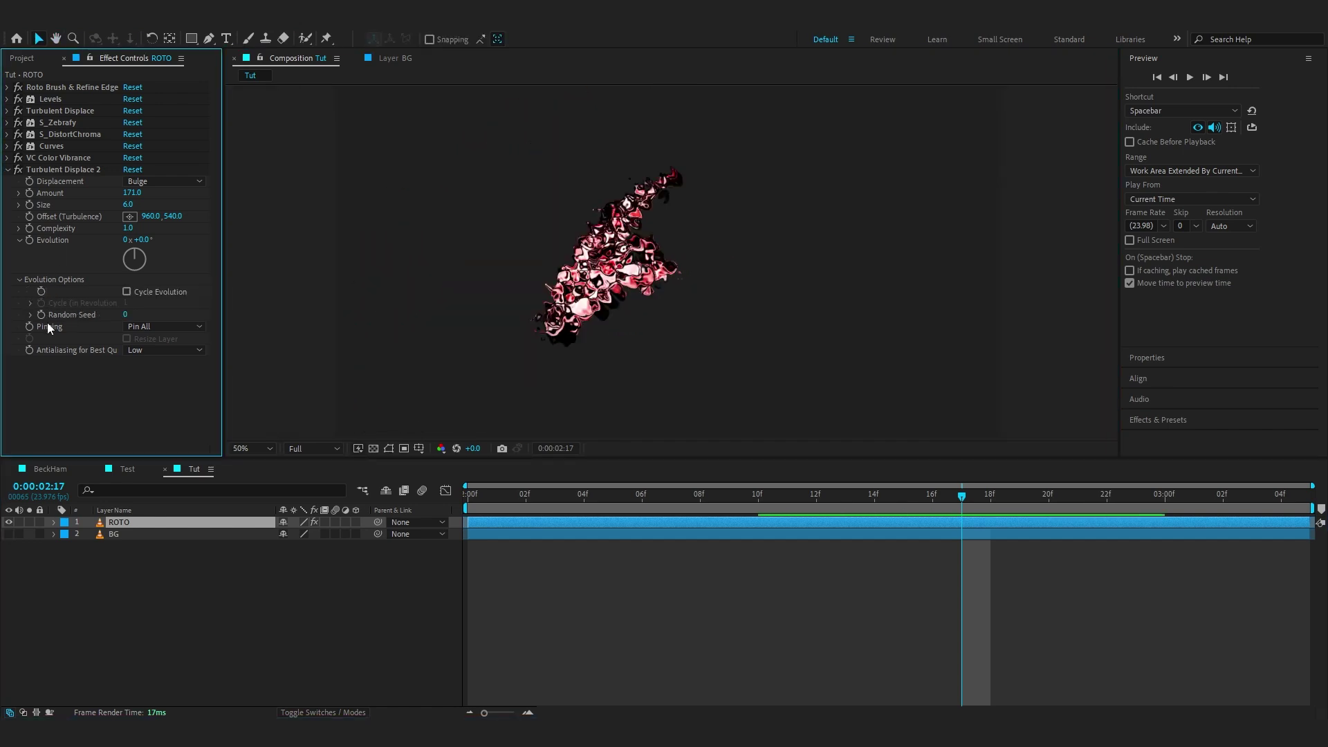
{"action": "key", "text": "e"}
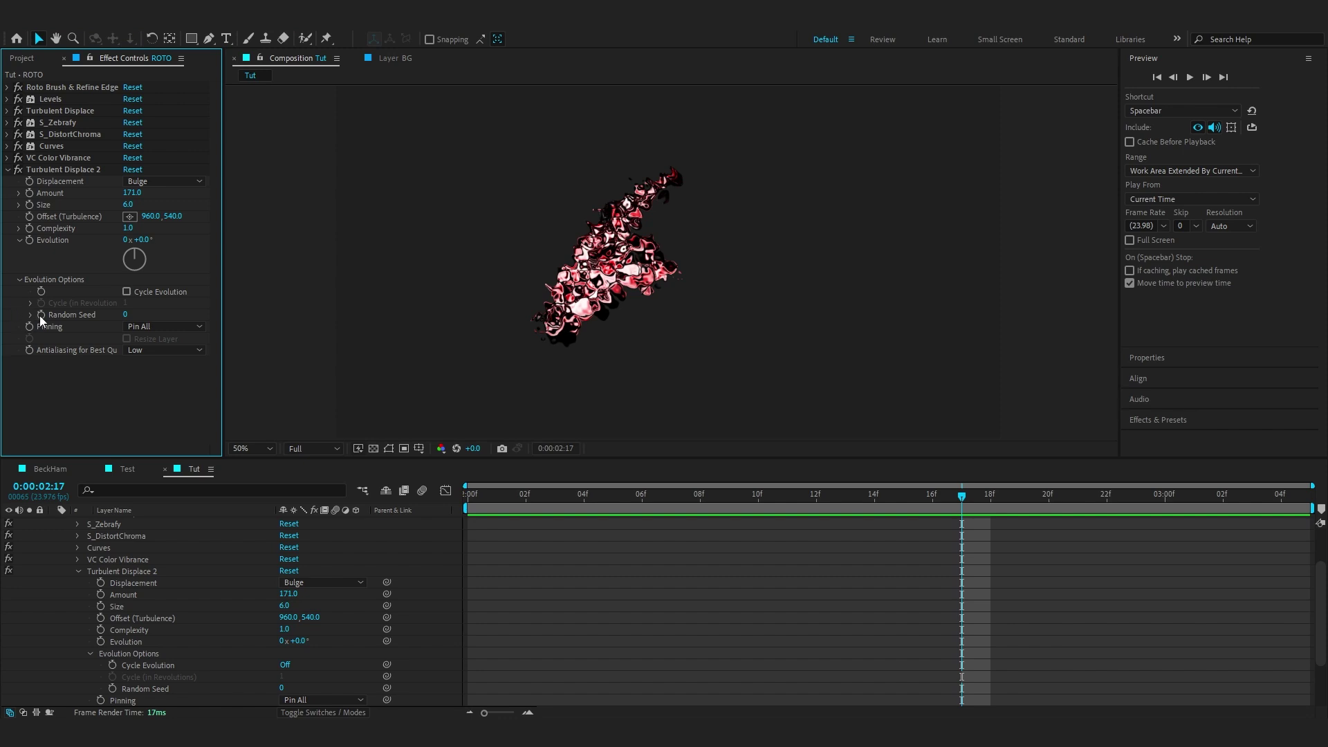
{"action": "left_click", "coordinate": [41, 315], "text": "alt"}
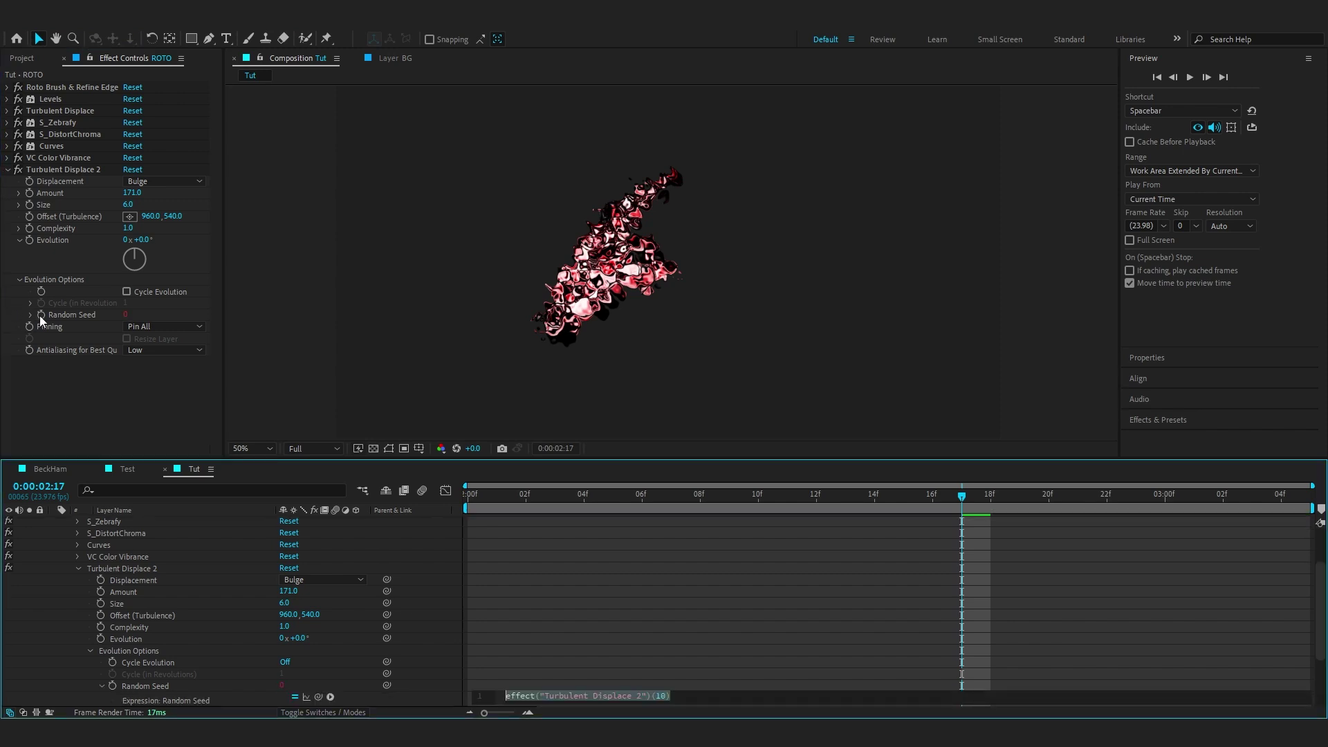
{"action": "scroll", "coordinate": [723, 622], "scroll_direction": "down", "scroll_amount": 3}
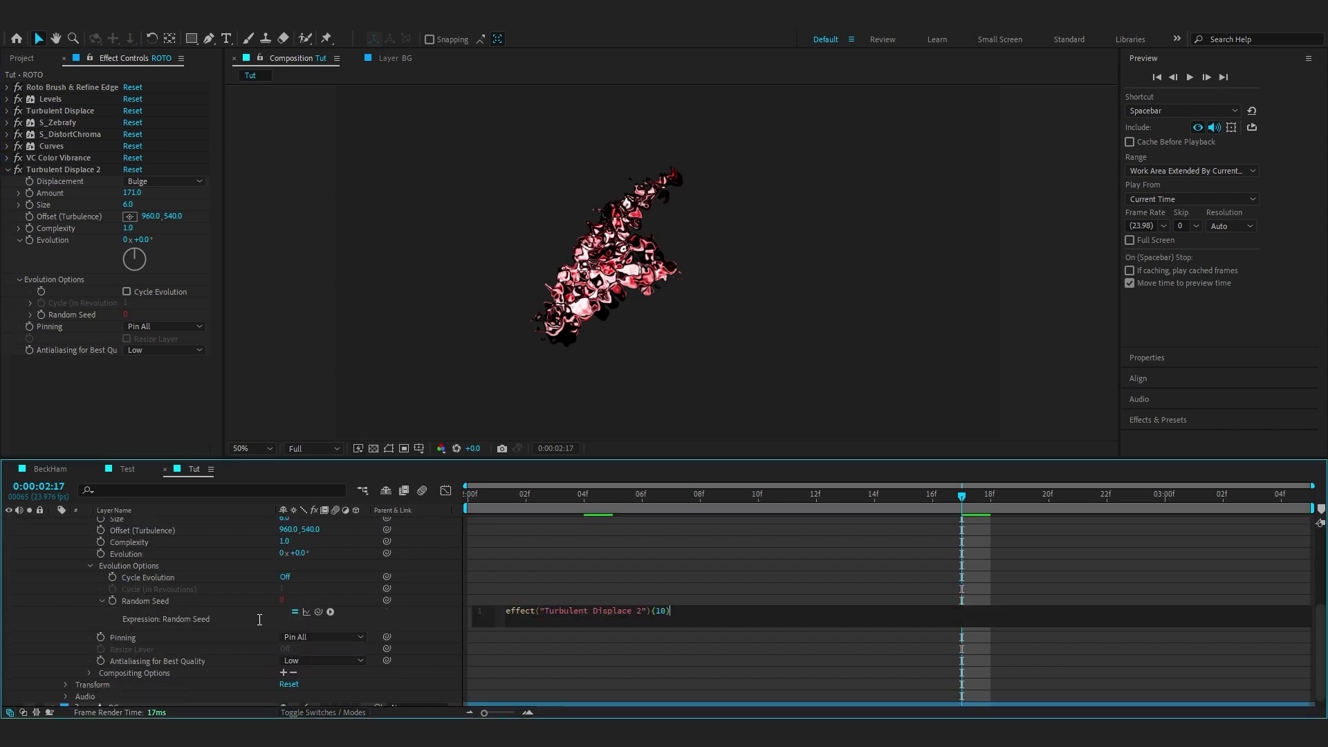
{"action": "key", "text": "BackSpace"}
{"action": "type", "text": "t"}
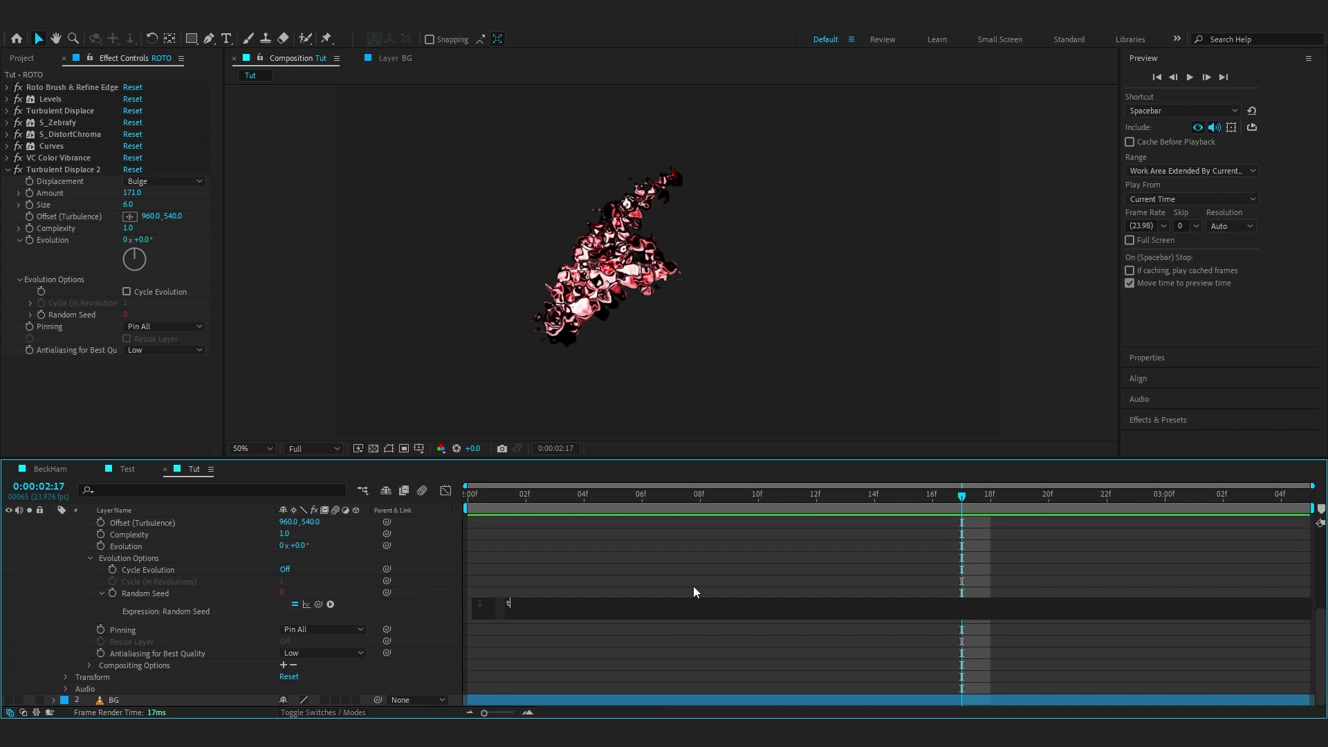
{"action": "type", "text": "ime*50"}
{"action": "left_click", "coordinate": [712, 587]}
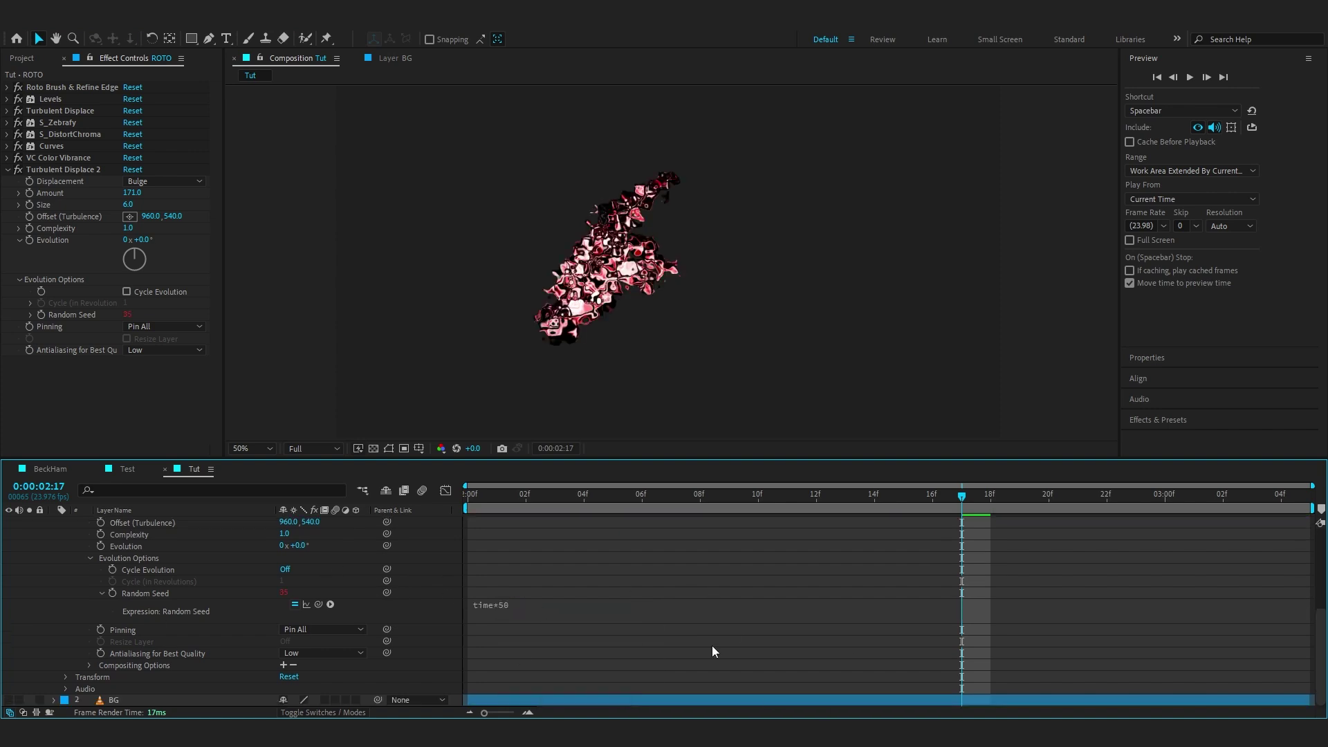
- Preview the animated hand from the start of the clip and collapse the ROTO layer's properties
{"action": "scroll", "coordinate": [892, 538], "scroll_direction": "up", "scroll_amount": 4}
{"action": "left_click_drag", "start_coordinate": [961, 498], "coordinate": [480, 516]}
{"action": "key", "text": "space"}
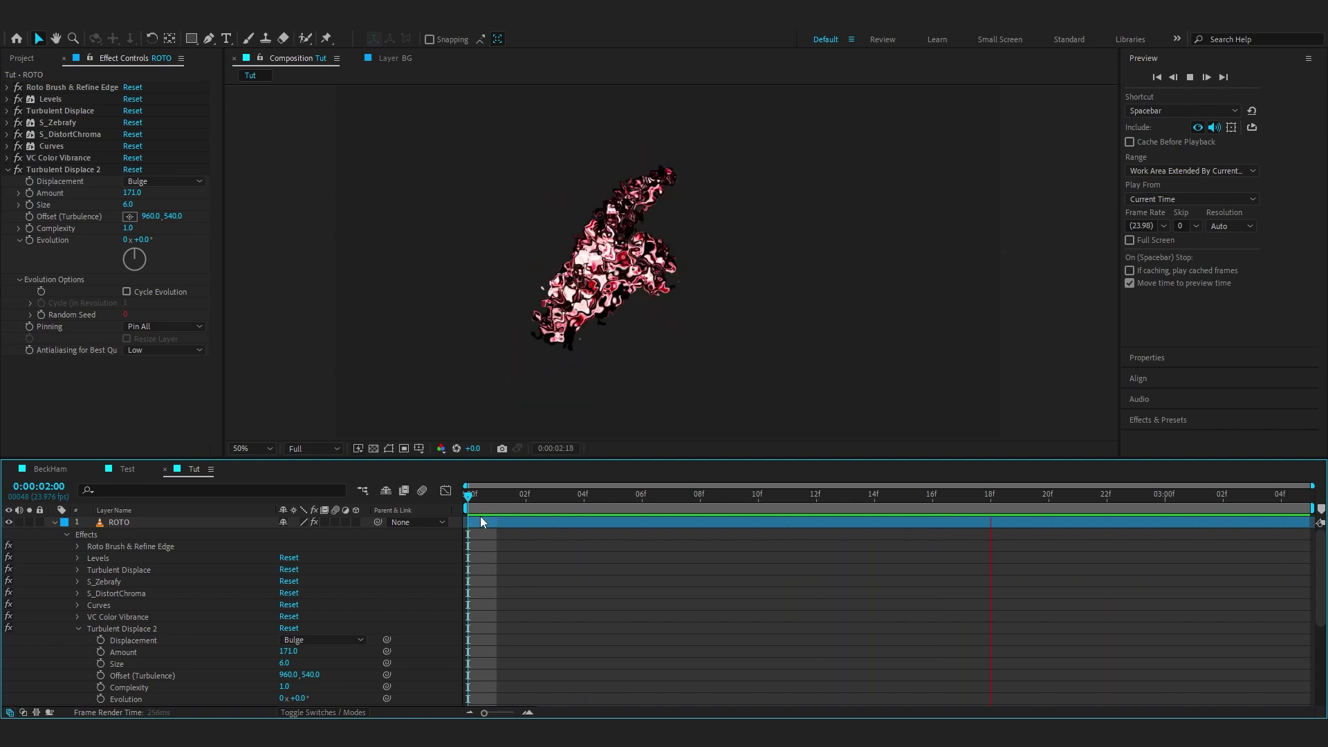
{"action": "left_click", "coordinate": [52, 523]}
- Apply a second Curves effect to the ROTO layer and bend its RGB curve steeply downward so the shadows are crushed
{"action": "key", "text": "ctrl+space"}
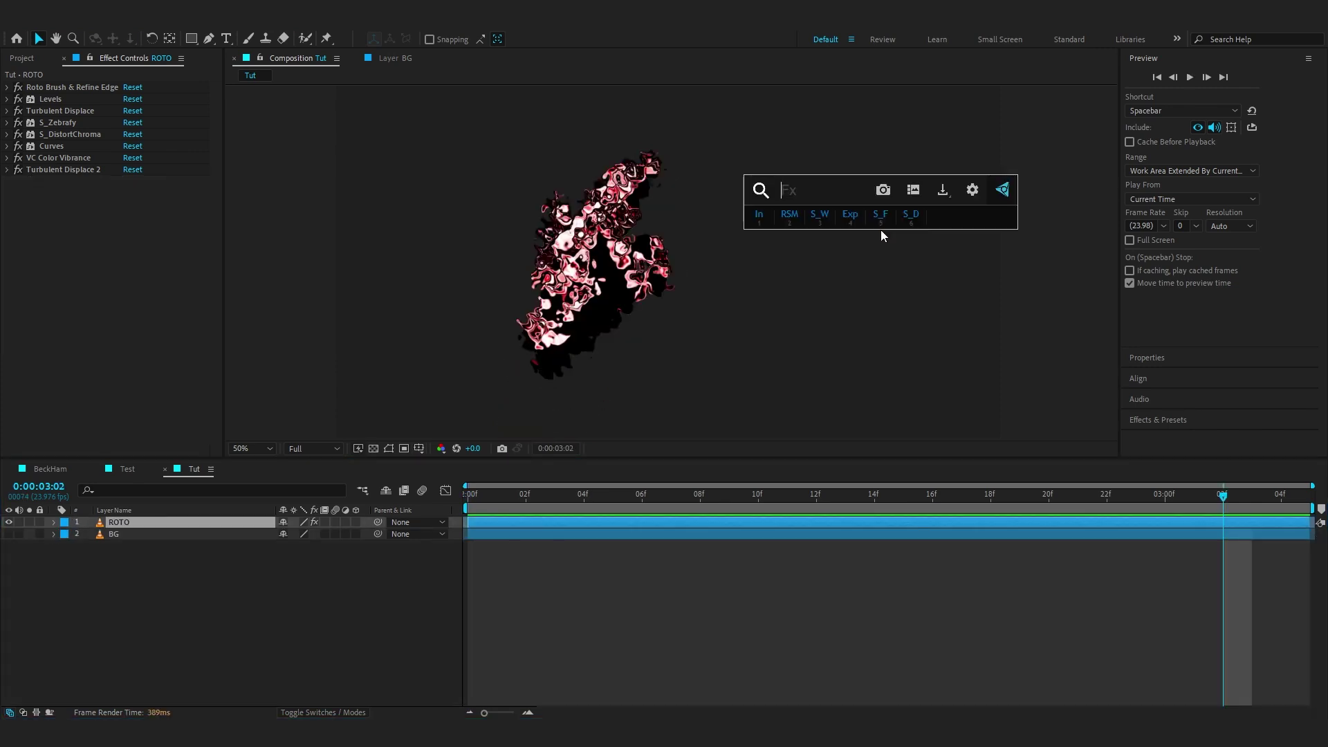
{"action": "type", "text": "curve"}
{"action": "key", "text": "Return"}
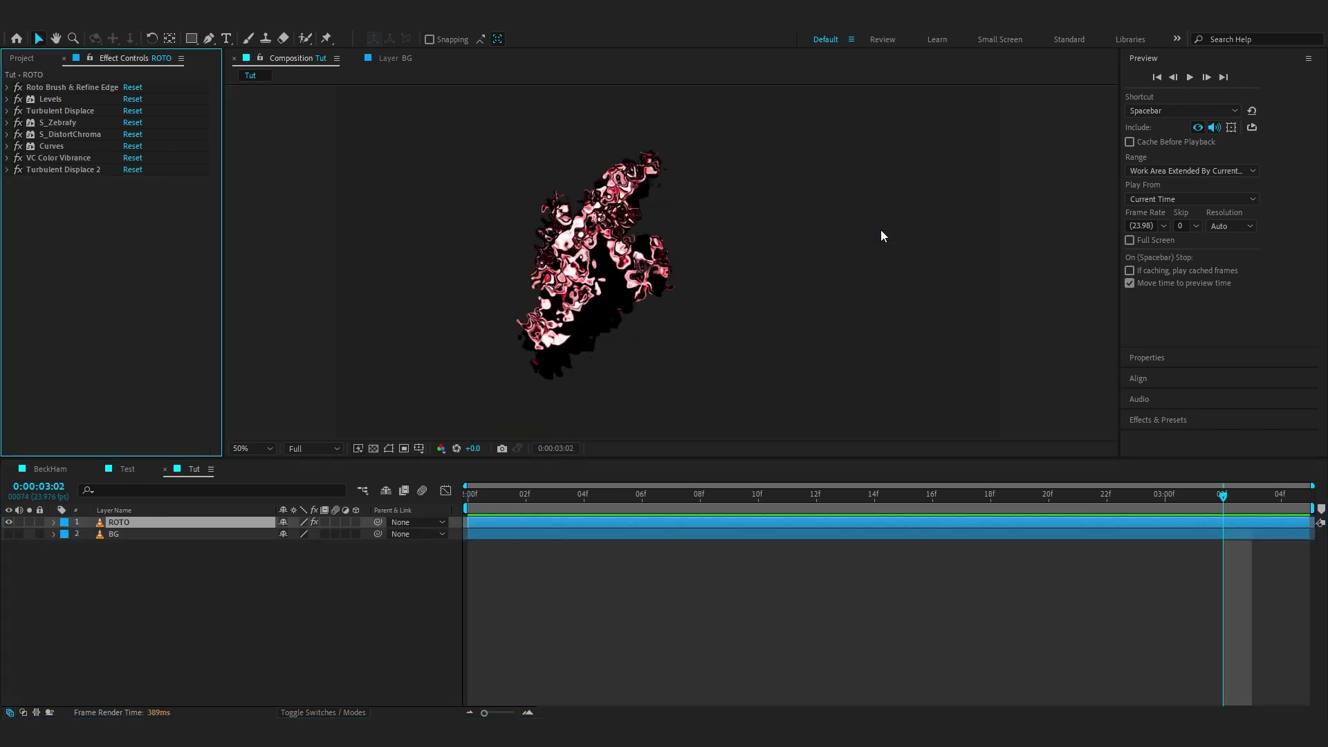
{"action": "left_click_drag", "start_coordinate": [35, 403], "coordinate": [97, 402]}
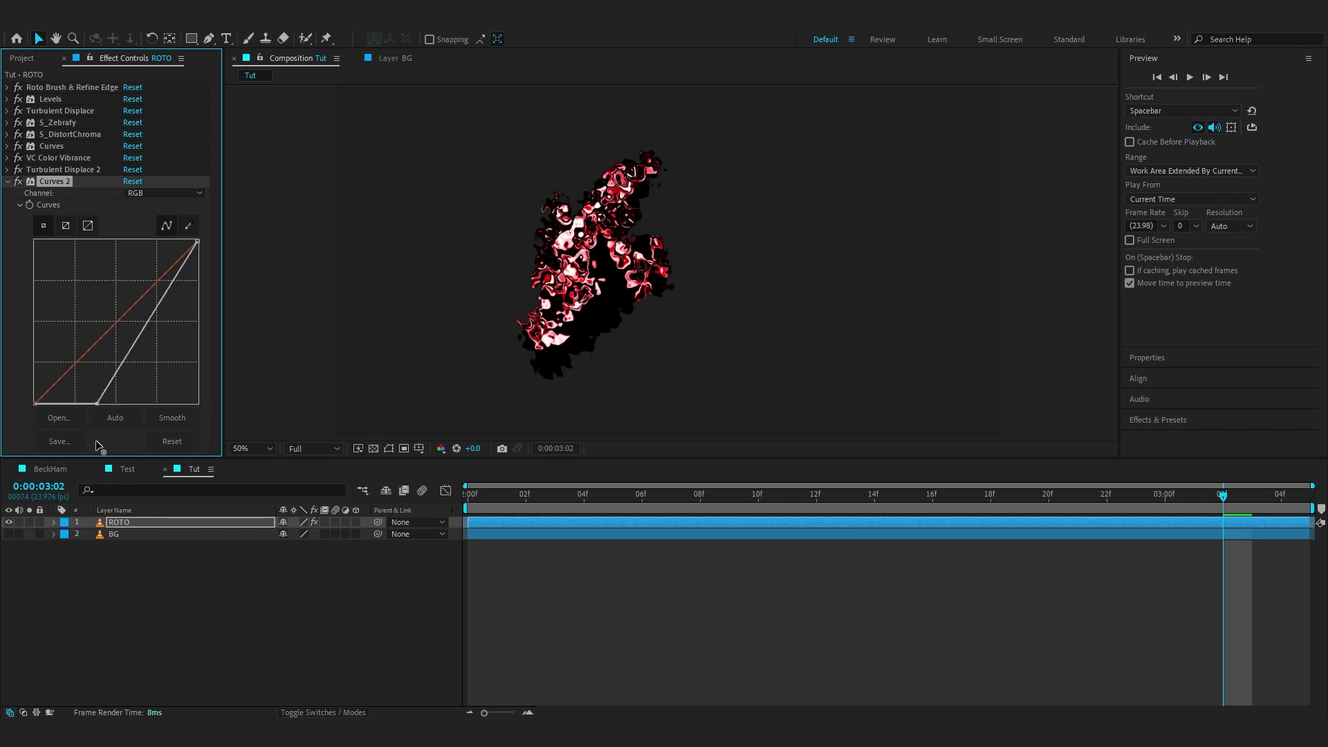
{"action": "left_click_drag", "start_coordinate": [130, 351], "coordinate": [139, 357]}
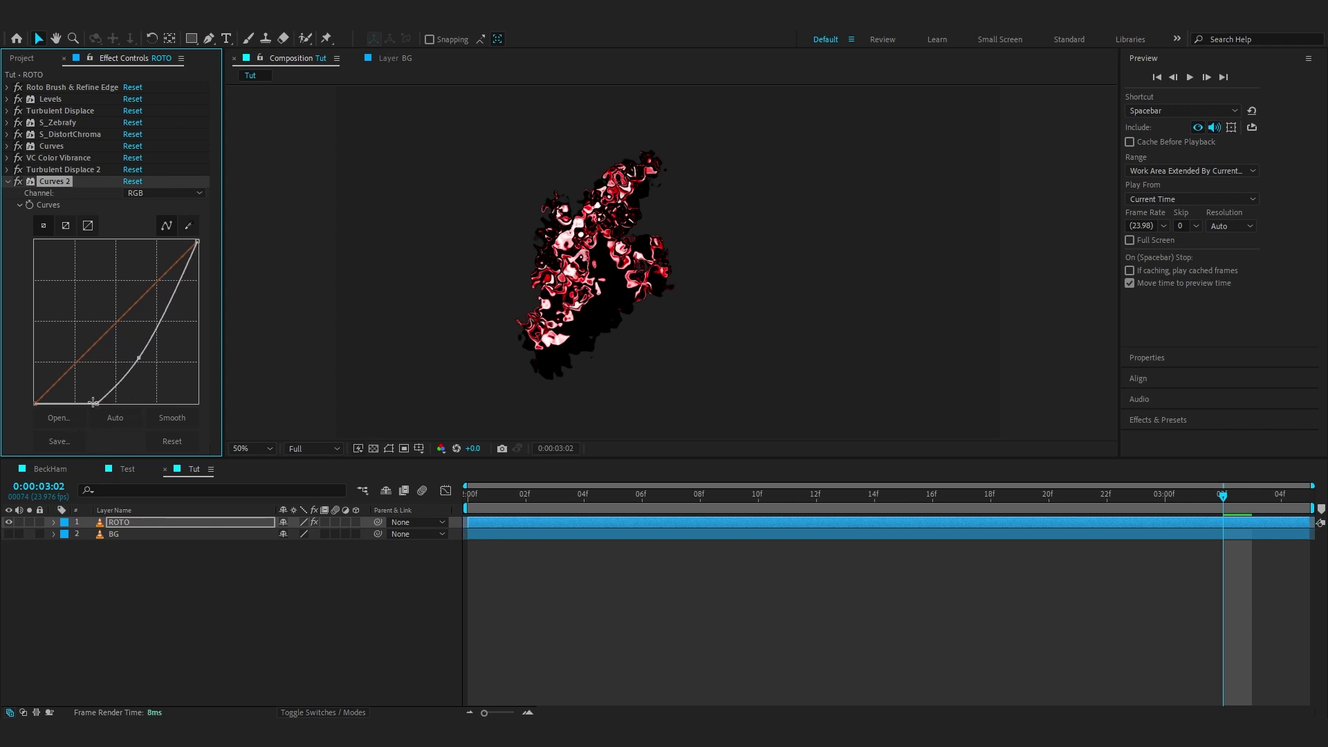
{"action": "left_click_drag", "start_coordinate": [97, 403], "coordinate": [122, 404]}
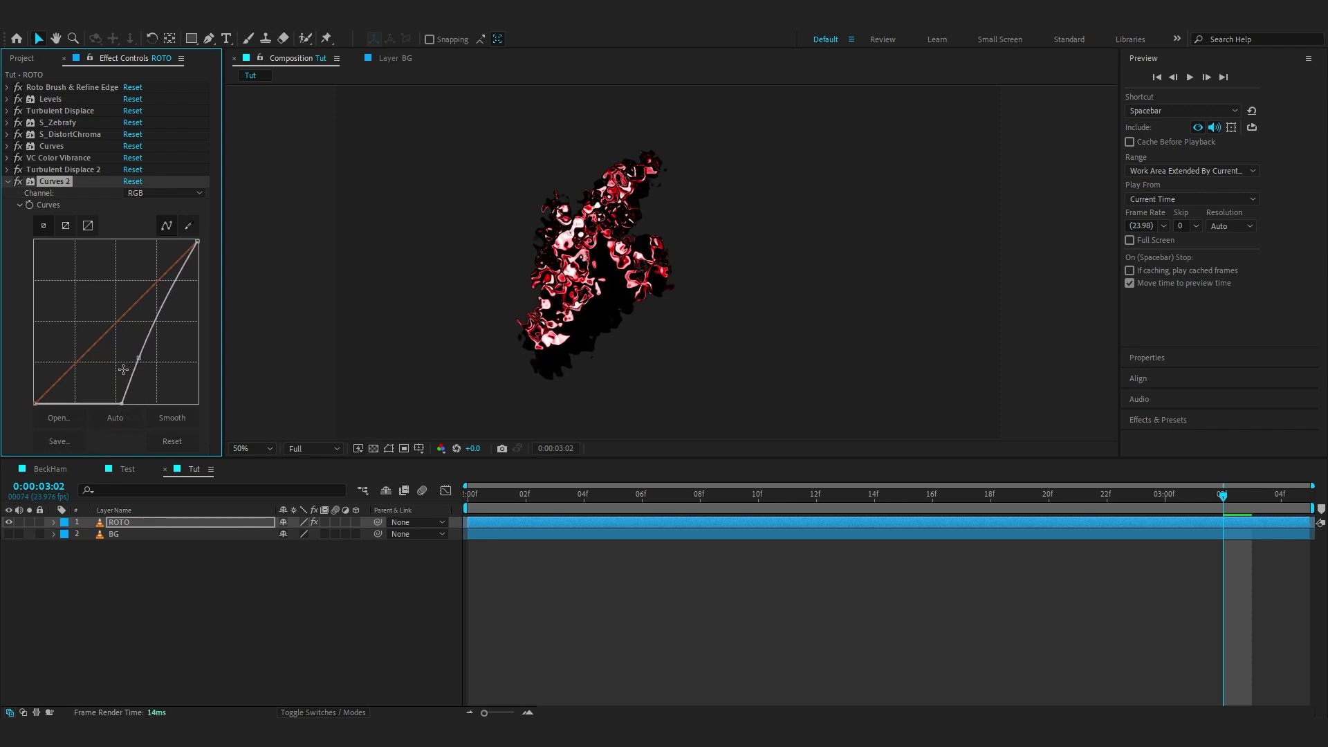
{"action": "left_click_drag", "start_coordinate": [139, 358], "coordinate": [144, 362]}
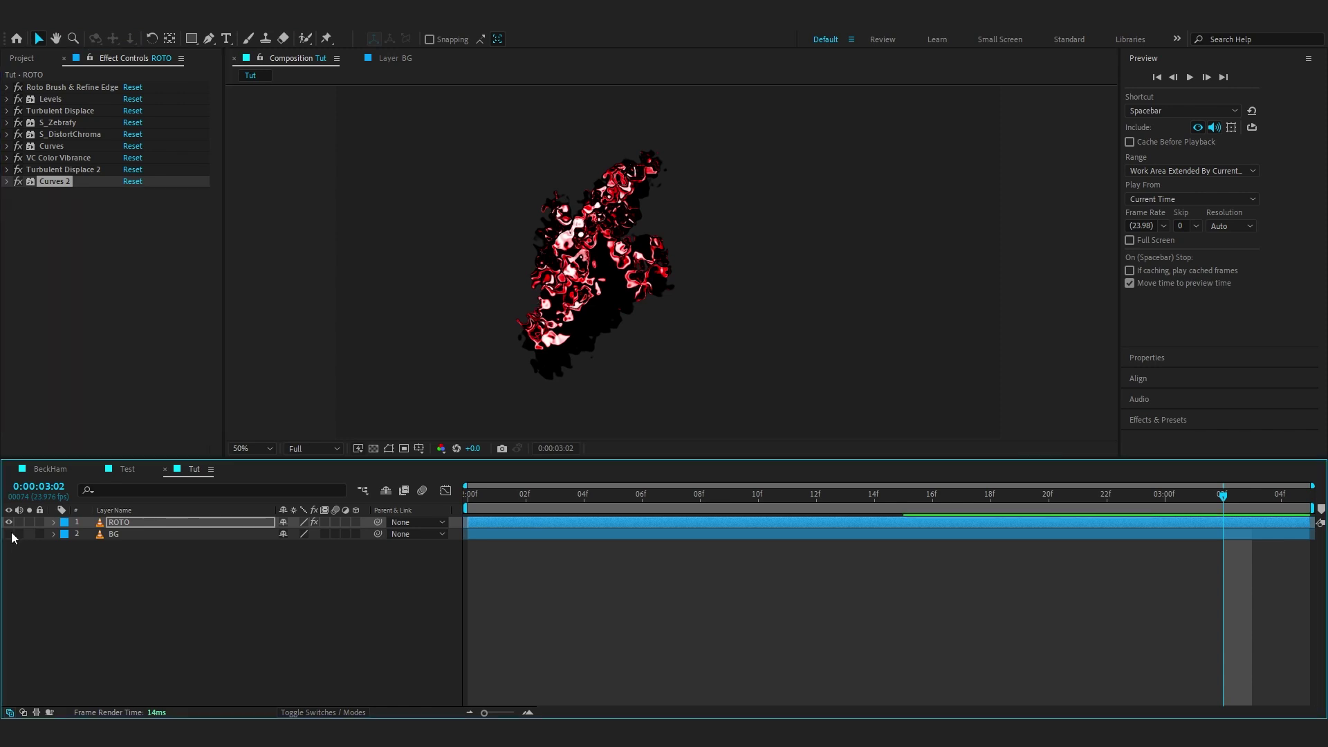
- Make the BG layer visible, preview the hand over the footage, and inspect it up close
{"action": "left_click", "coordinate": [11, 533]}
{"action": "key", "text": "space"}
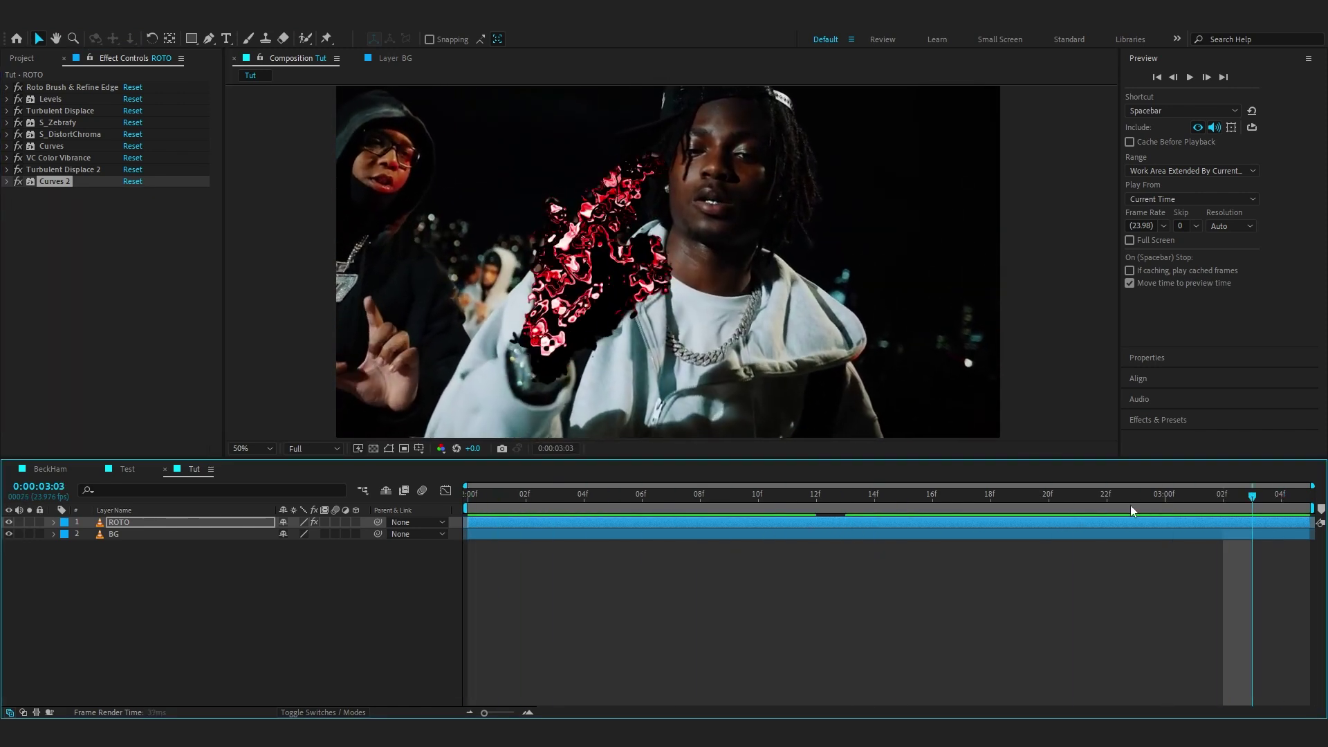
{"action": "key", "text": "space"}
{"action": "scroll", "coordinate": [589, 261], "scroll_direction": "up", "scroll_amount": 1}
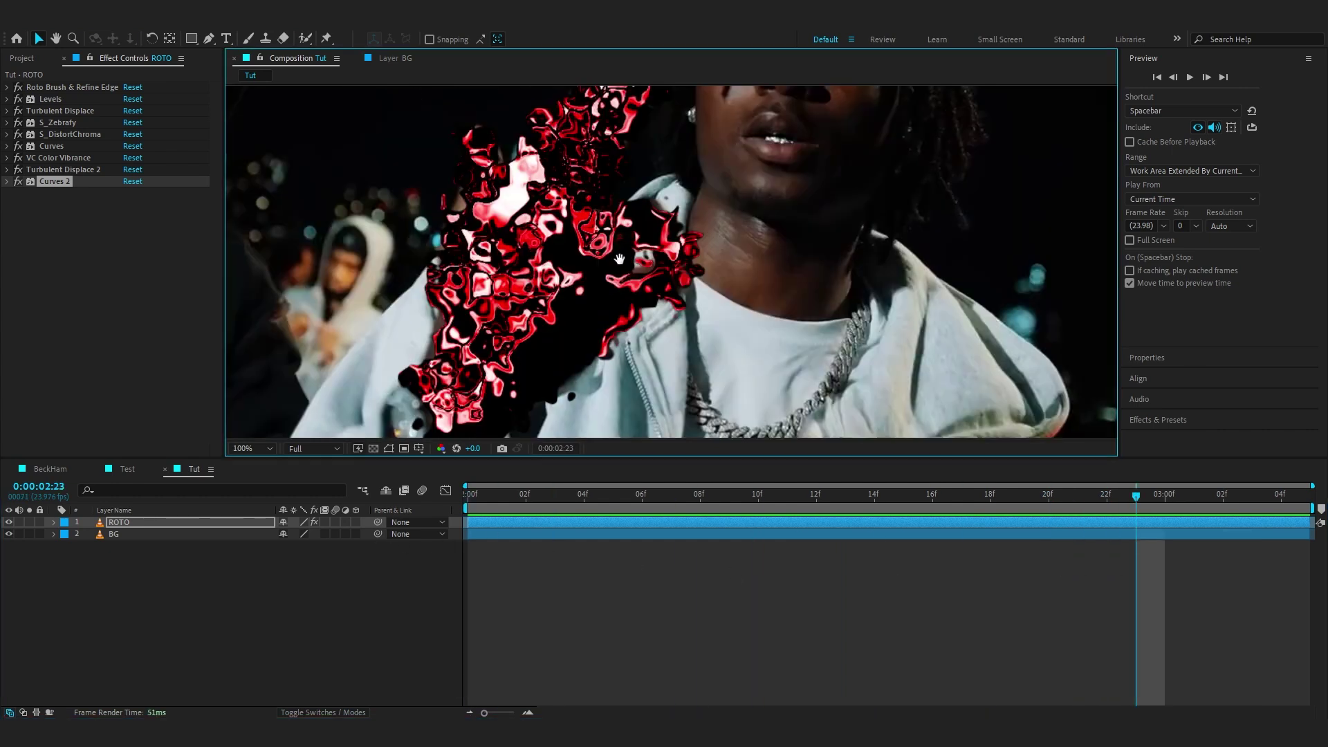
{"action": "left_click_drag", "start_coordinate": [589, 261], "coordinate": [674, 238]}
{"action": "scroll", "coordinate": [612, 312], "scroll_direction": "down", "scroll_amount": 1}
{"action": "left_click_drag", "start_coordinate": [612, 313], "coordinate": [501, 330]}
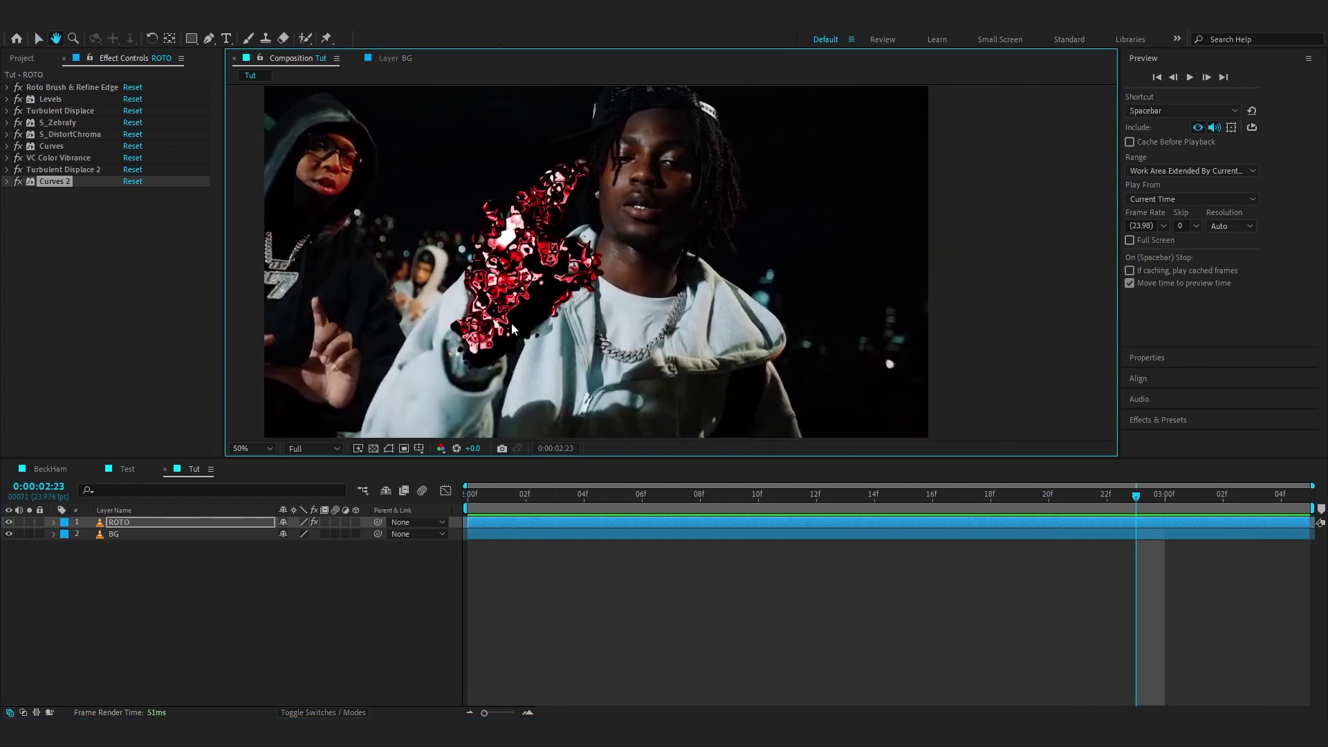
- Set the ROTO layer's blending mode to Linear Dodge and preview the composite from the start of the clip
{"action": "left_click", "coordinate": [225, 637]}
{"action": "left_click", "coordinate": [301, 712]}
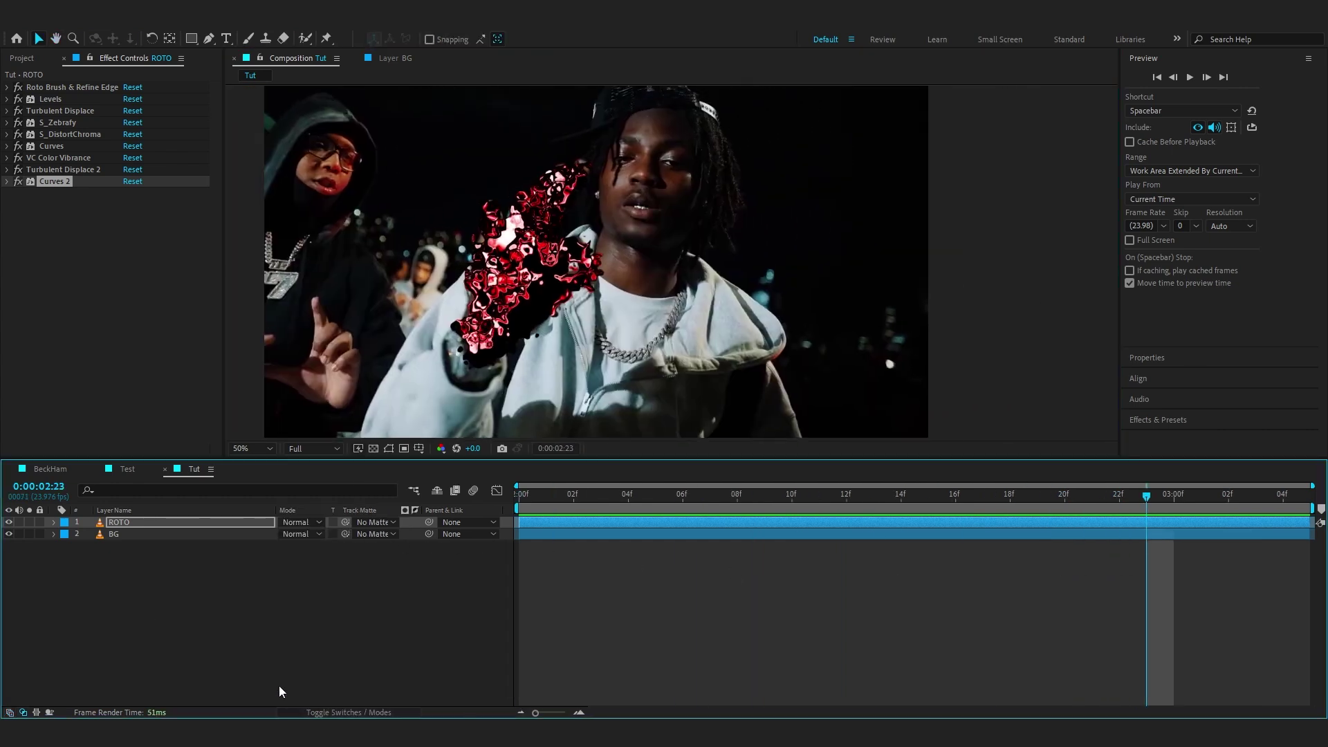
{"action": "left_click", "coordinate": [285, 524]}
{"action": "left_click", "coordinate": [356, 335]}
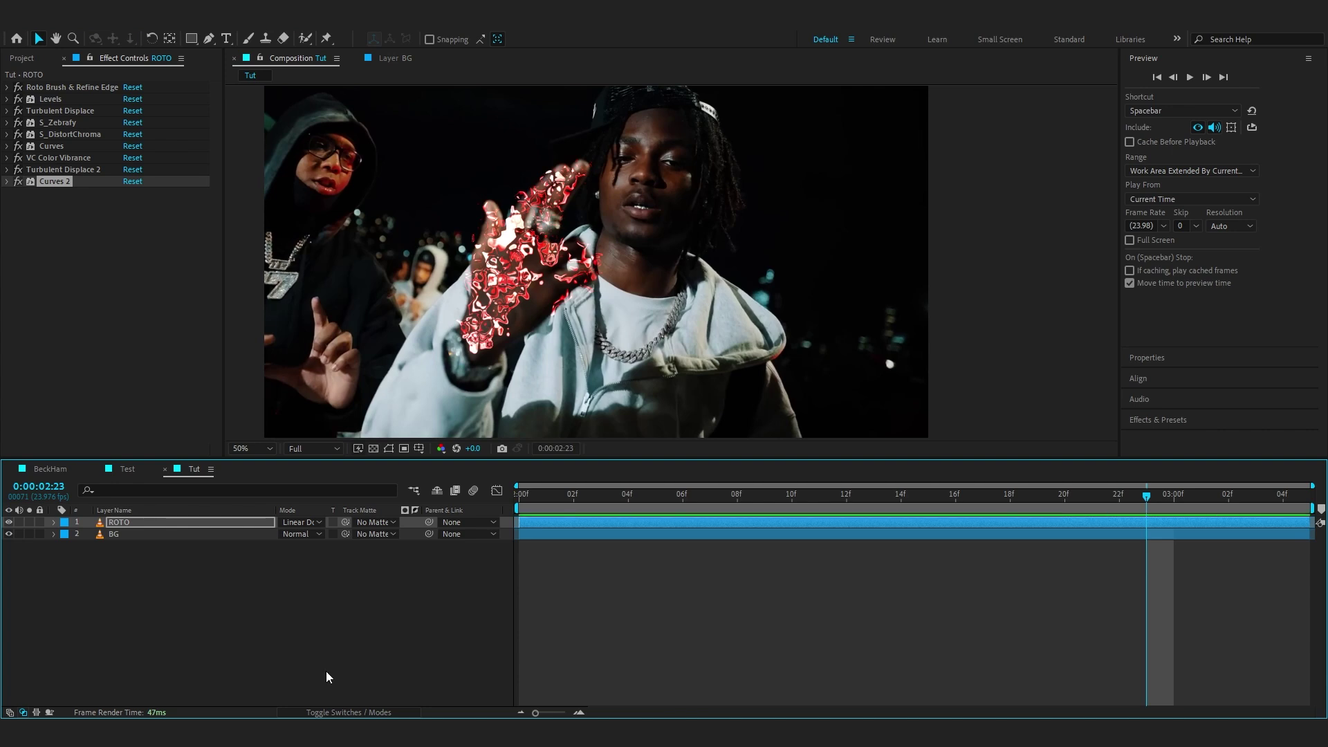
{"action": "key", "text": "F4"}
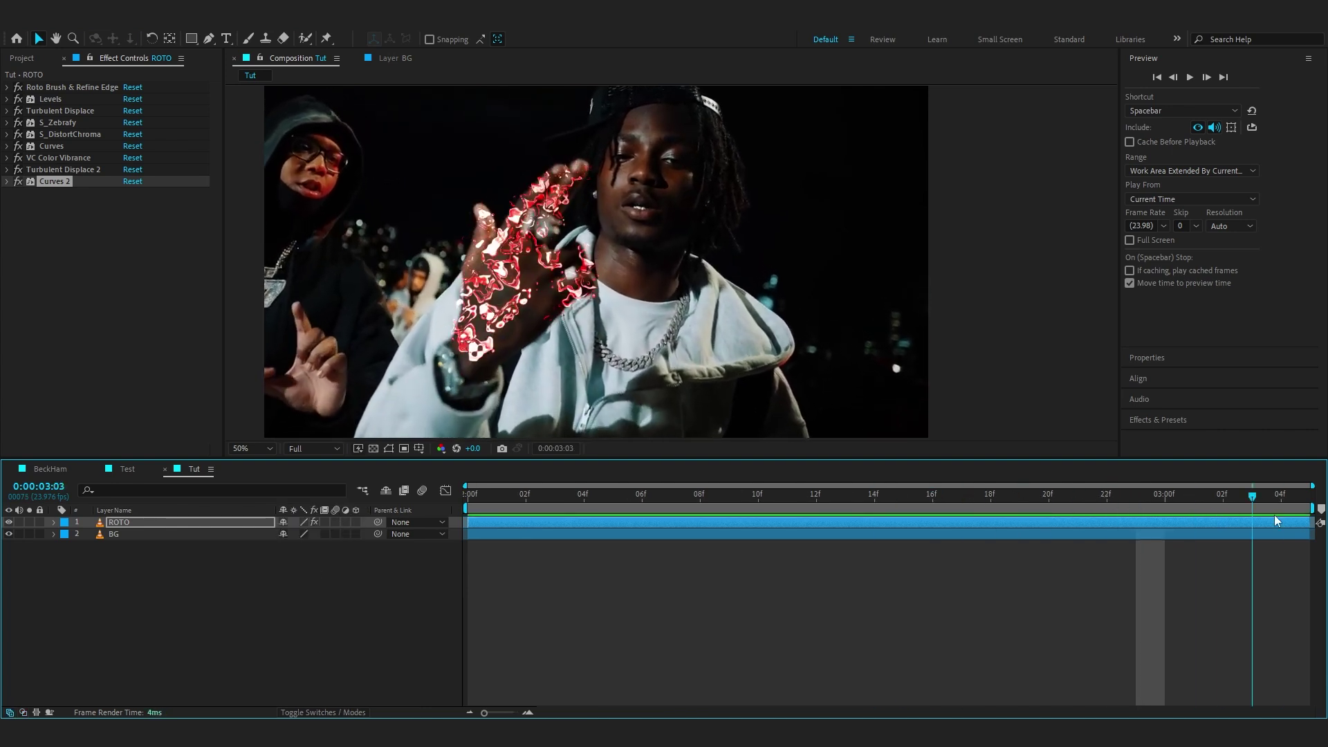
{"action": "left_click_drag", "start_coordinate": [1275, 515], "coordinate": [1, 662]}
{"action": "key", "text": "space"}
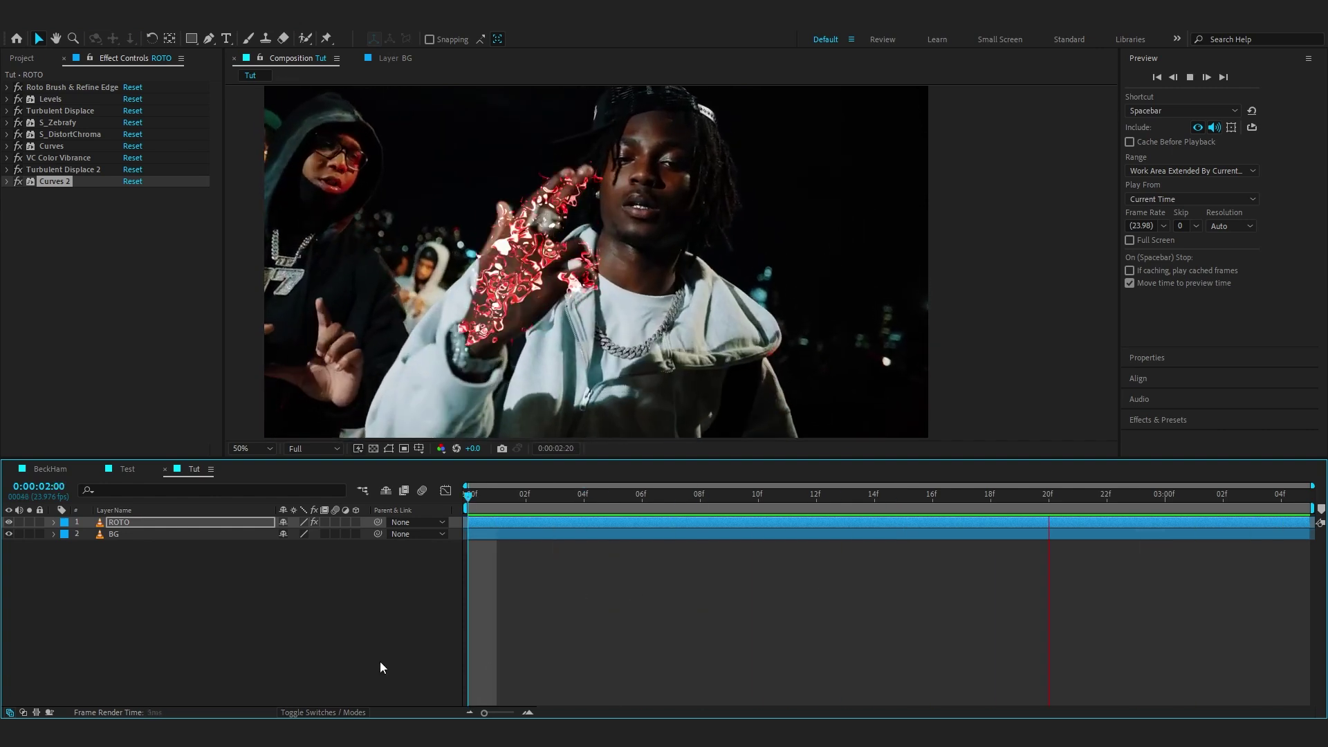
- Find the Sapphire S_DissolveLuma effect and apply it to the ROTO layer
{"action": "key", "text": "ctrl+space"}
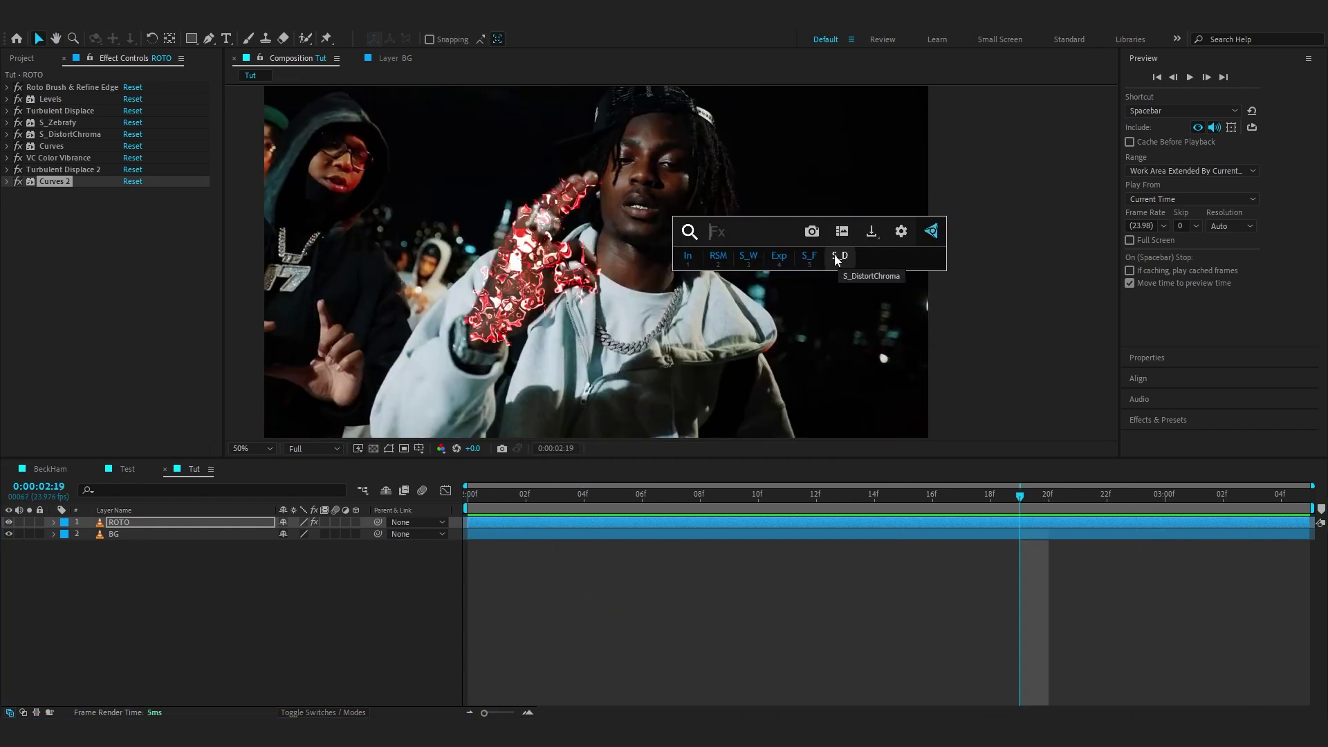
{"action": "type", "text": "lveLum"}
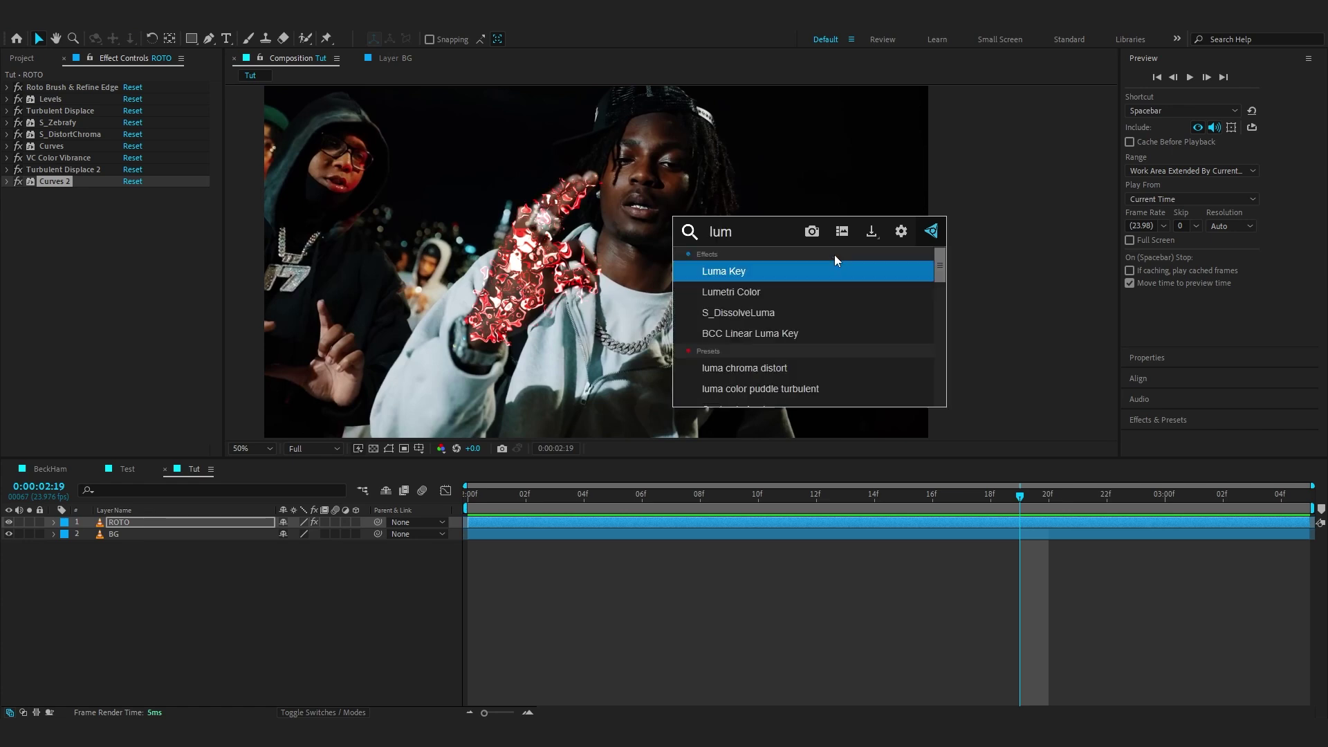
{"action": "type", "text": "a"}
{"action": "left_click", "coordinate": [870, 296]}
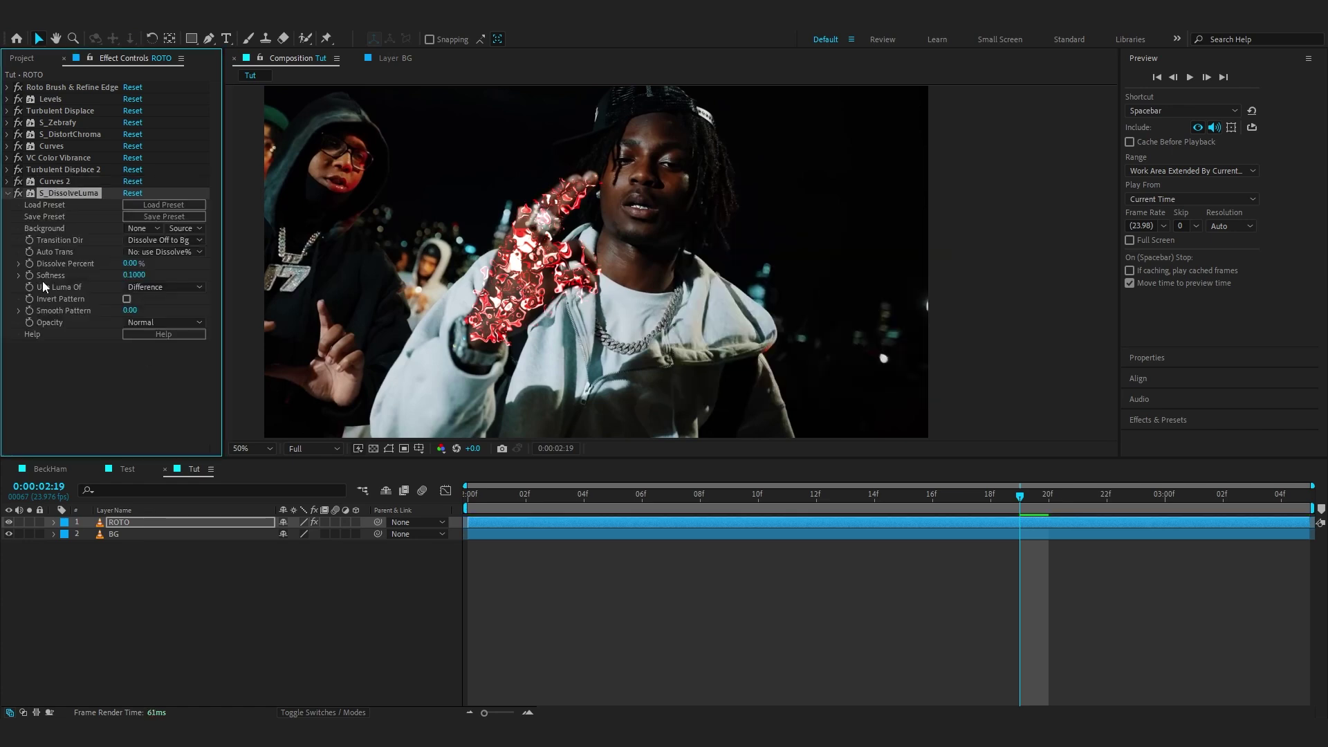
- Keyframe S_DissolveLuma's Dissolve Percent on the ROTO layer at 0:00:02:20 with a value of 28%
{"action": "left_click_drag", "start_coordinate": [1190, 526], "coordinate": [1051, 532]}
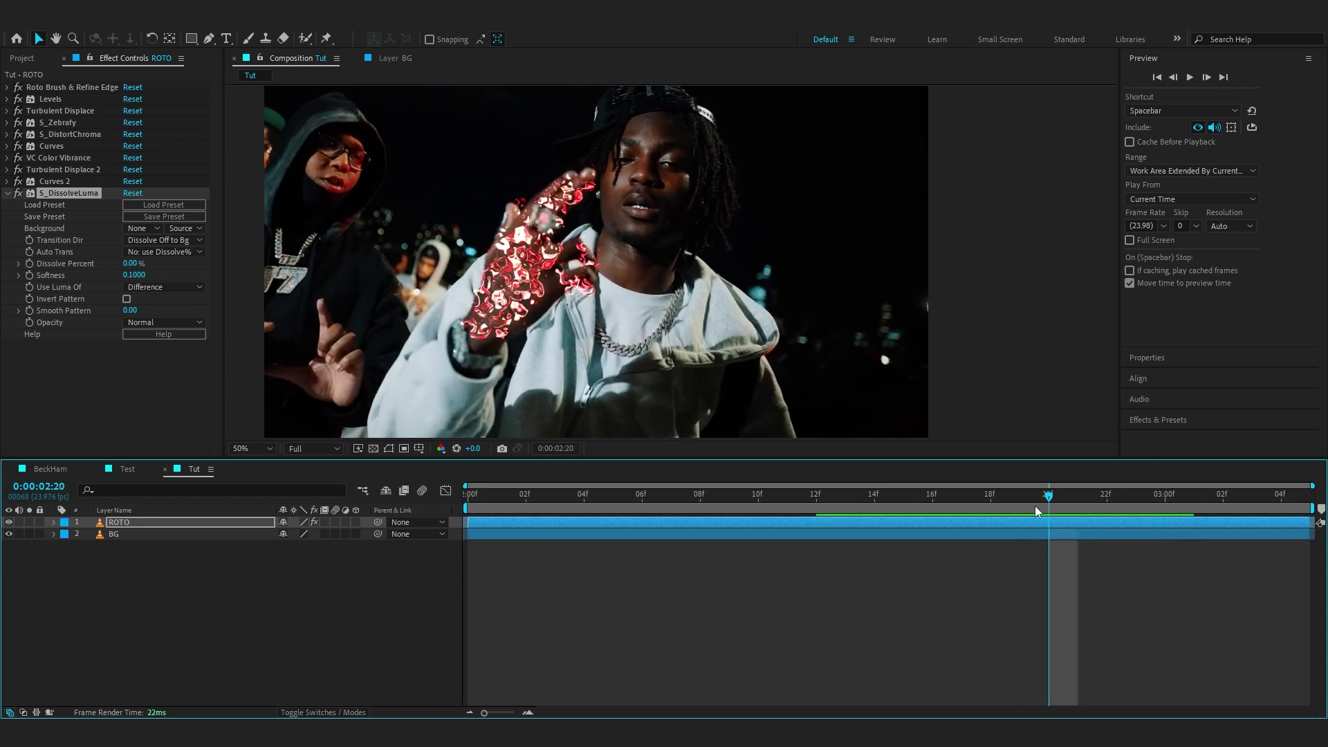
{"action": "left_click", "coordinate": [27, 266]}
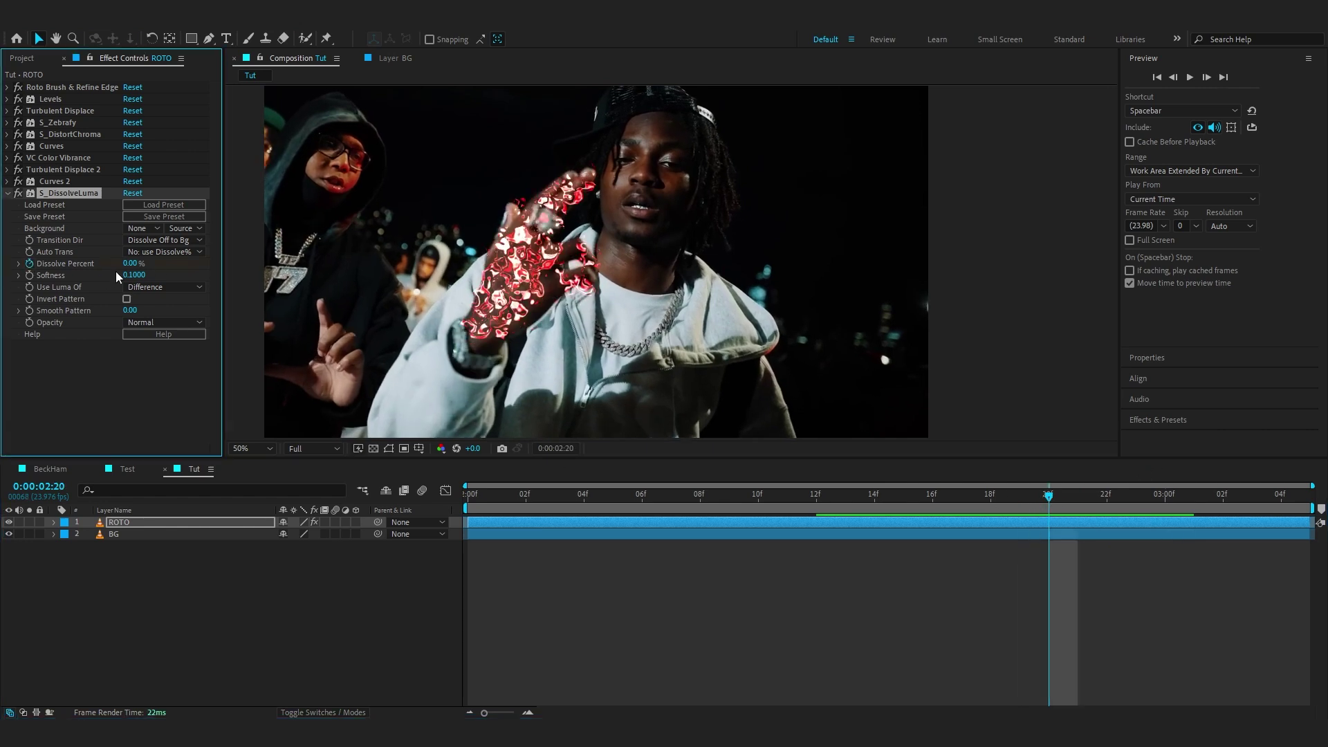
{"action": "left_click", "coordinate": [130, 264]}
{"action": "type", "text": "28"}
{"action": "key", "text": "Return"}
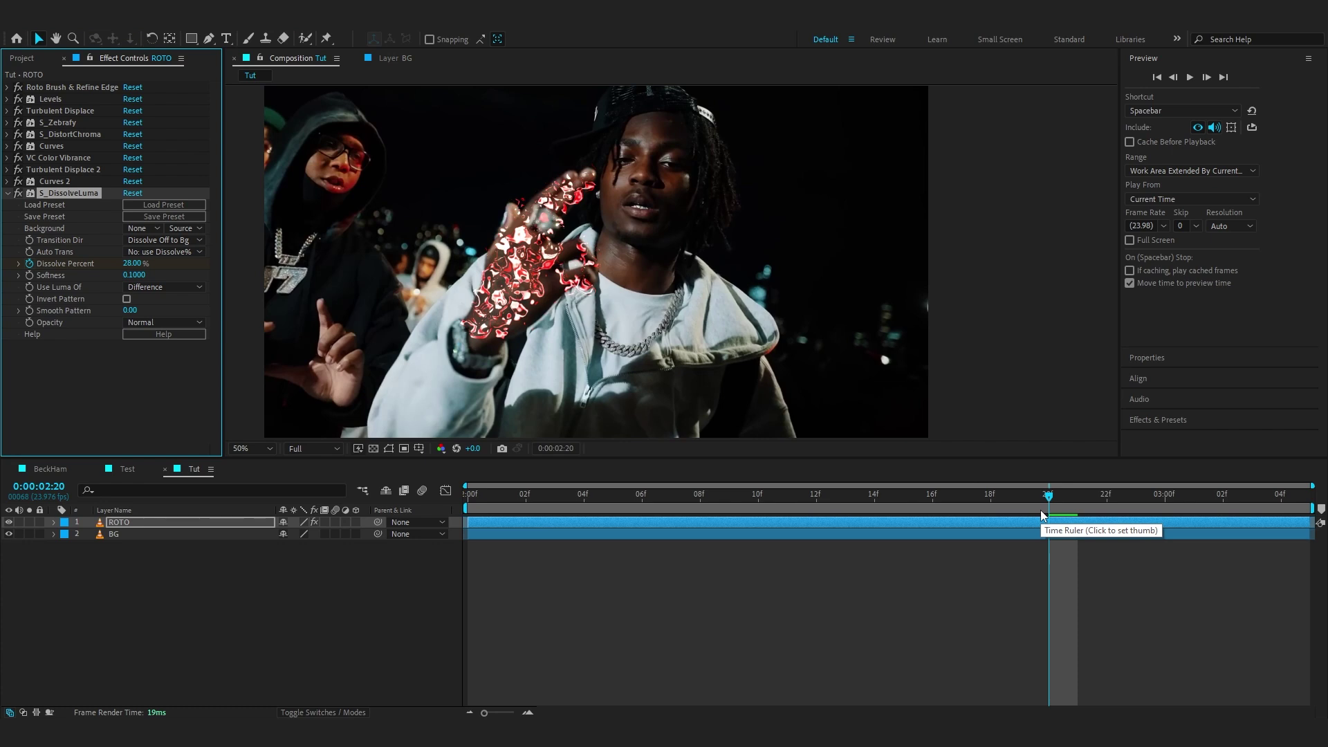
- Set Dissolve Percent to 100% at 0:00:02:04 and preview the dissolve from the start of the clip
{"action": "left_click_drag", "start_coordinate": [1044, 513], "coordinate": [582, 587]}
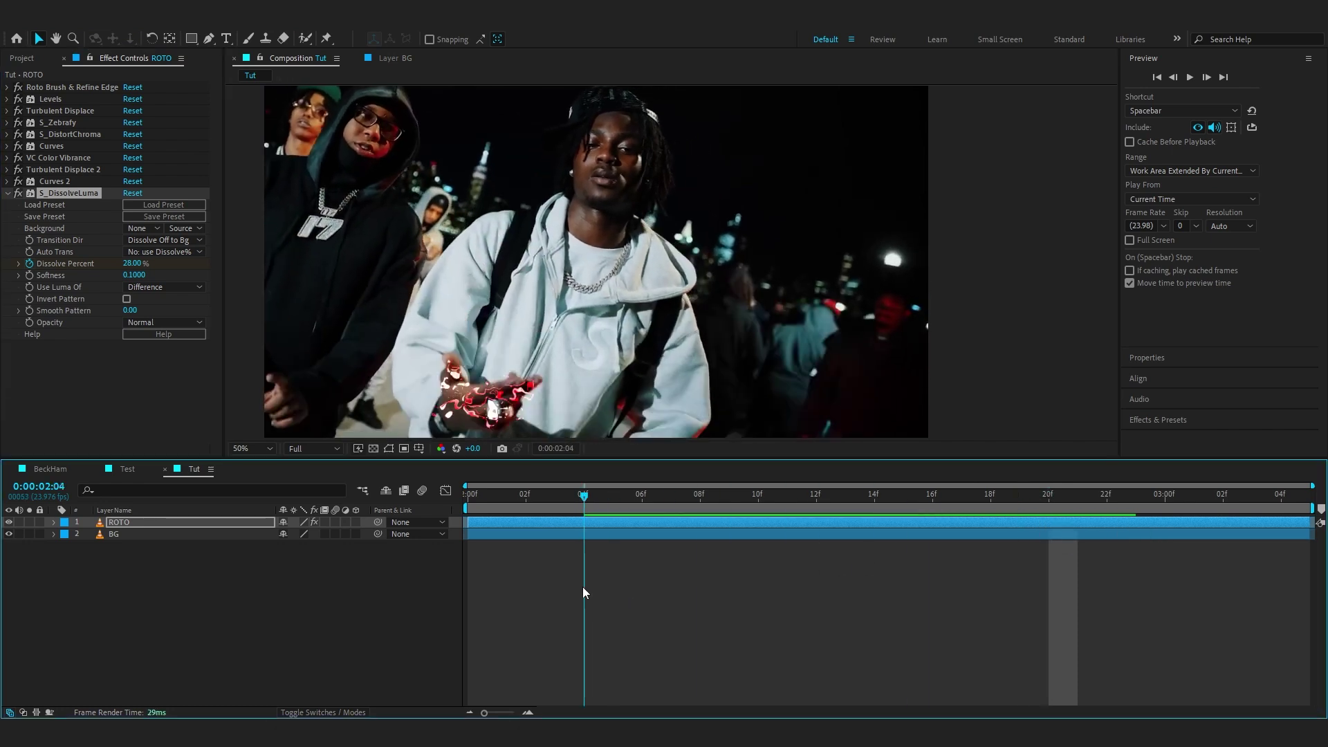
{"action": "scroll", "coordinate": [484, 387], "scroll_direction": "down", "scroll_amount": 4}
{"action": "scroll", "coordinate": [477, 376], "scroll_direction": "up", "scroll_amount": 4}
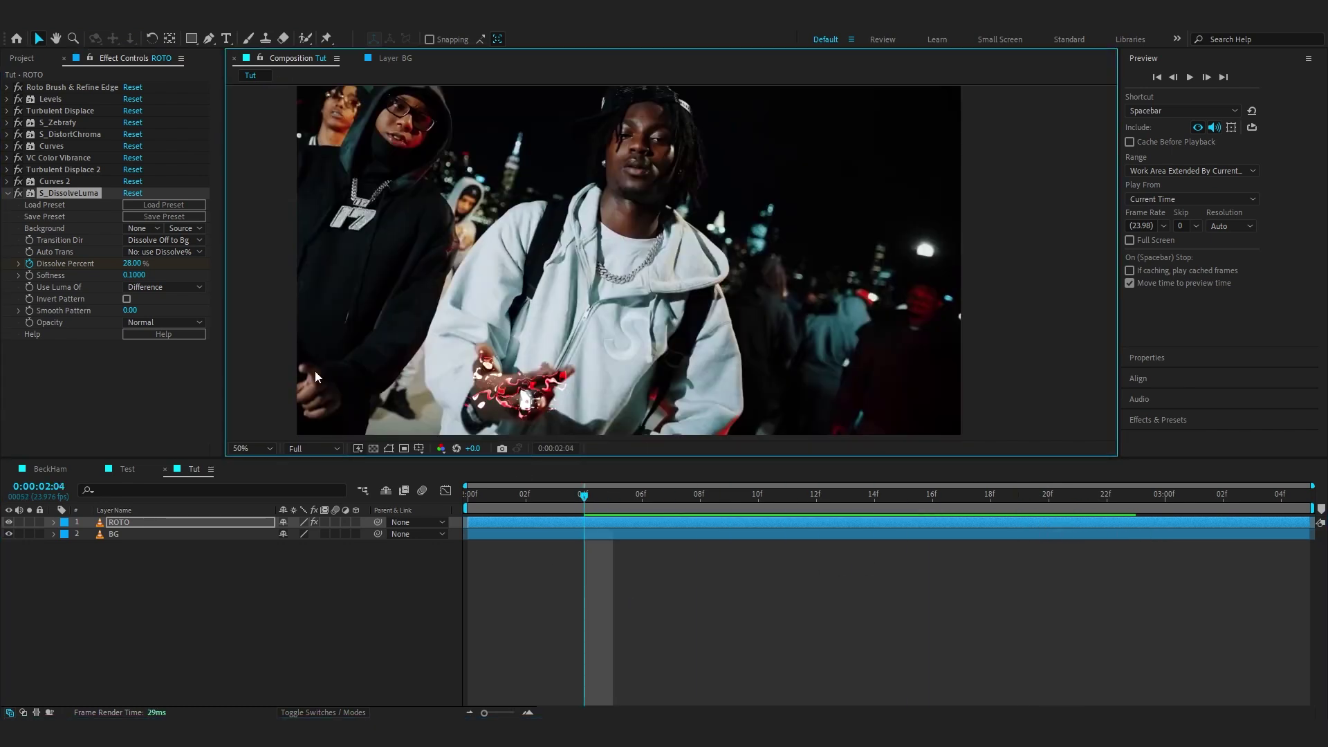
{"action": "left_click_drag", "start_coordinate": [131, 264], "coordinate": [187, 268]}
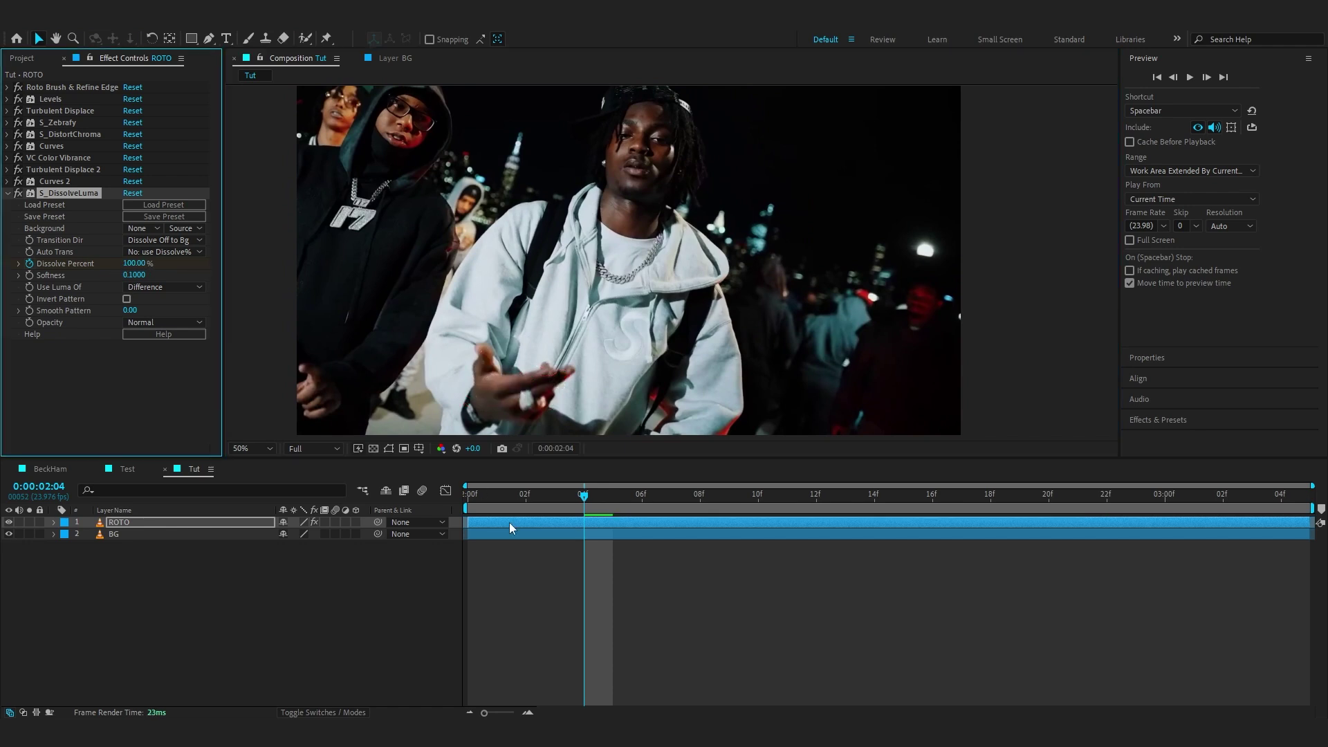
{"action": "left_click", "coordinate": [482, 518]}
{"action": "key", "text": "Page_Up"}
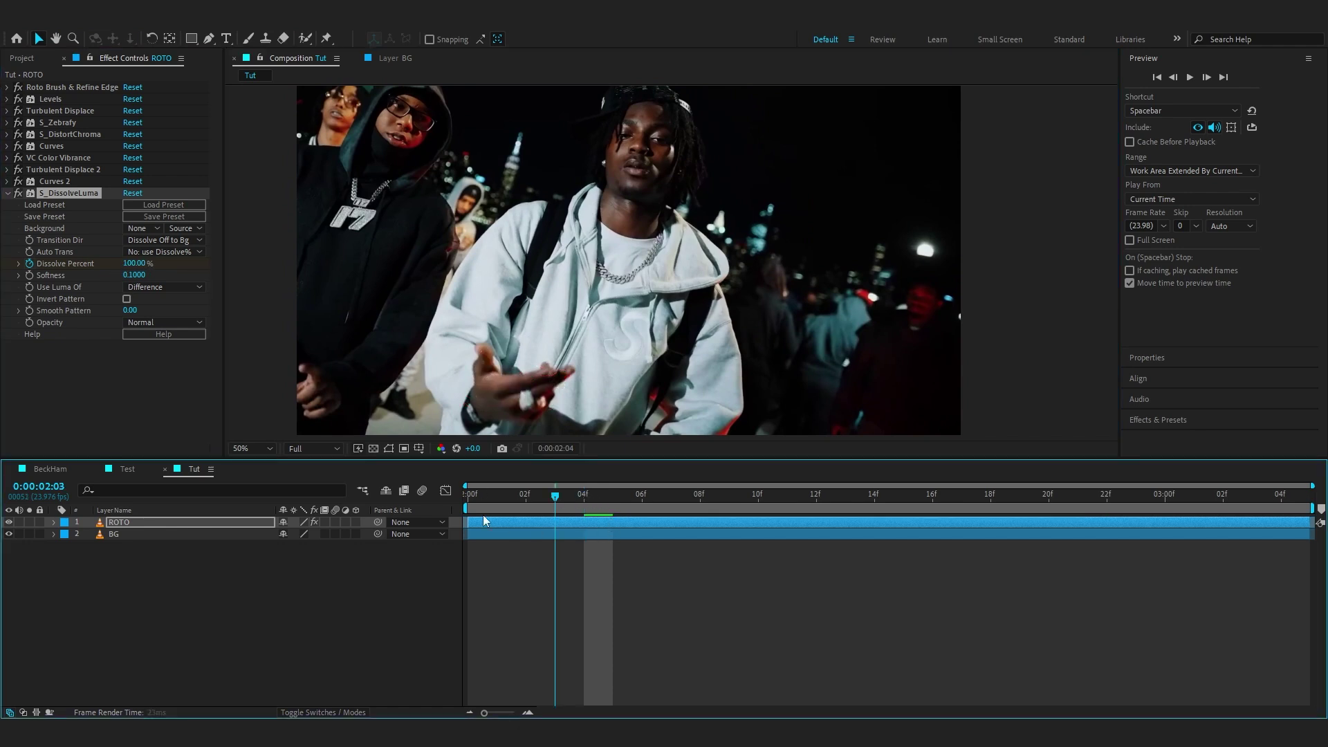
{"action": "key", "text": "space"}
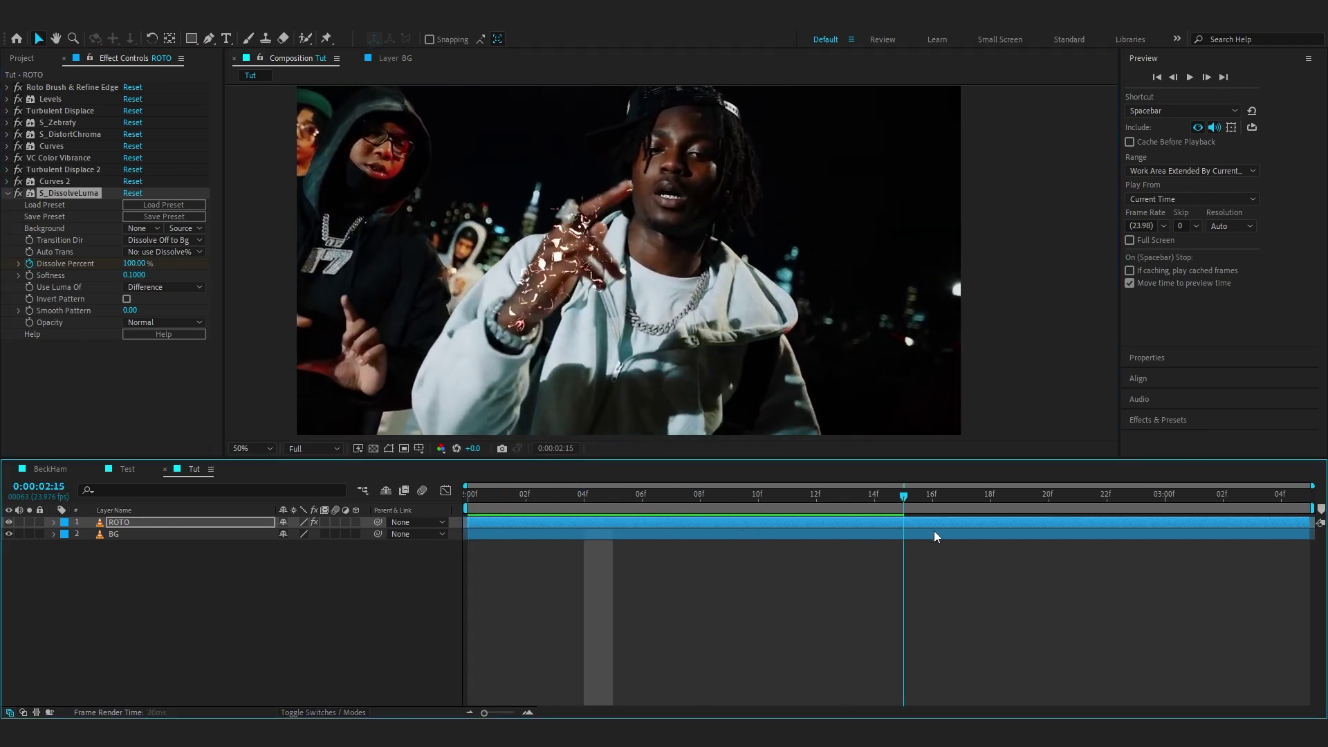
{"action": "key", "text": "space"}
- Reveal the ROTO layer's keyframes, shift the first Dissolve Percent keyframe one frame earlier to 0:00:02:03, and preview the clip
{"action": "key", "text": "u"}
{"action": "left_click_drag", "start_coordinate": [586, 545], "coordinate": [557, 548]}
{"action": "left_click_drag", "start_coordinate": [553, 497], "coordinate": [441, 507]}
{"action": "key", "text": "space"}
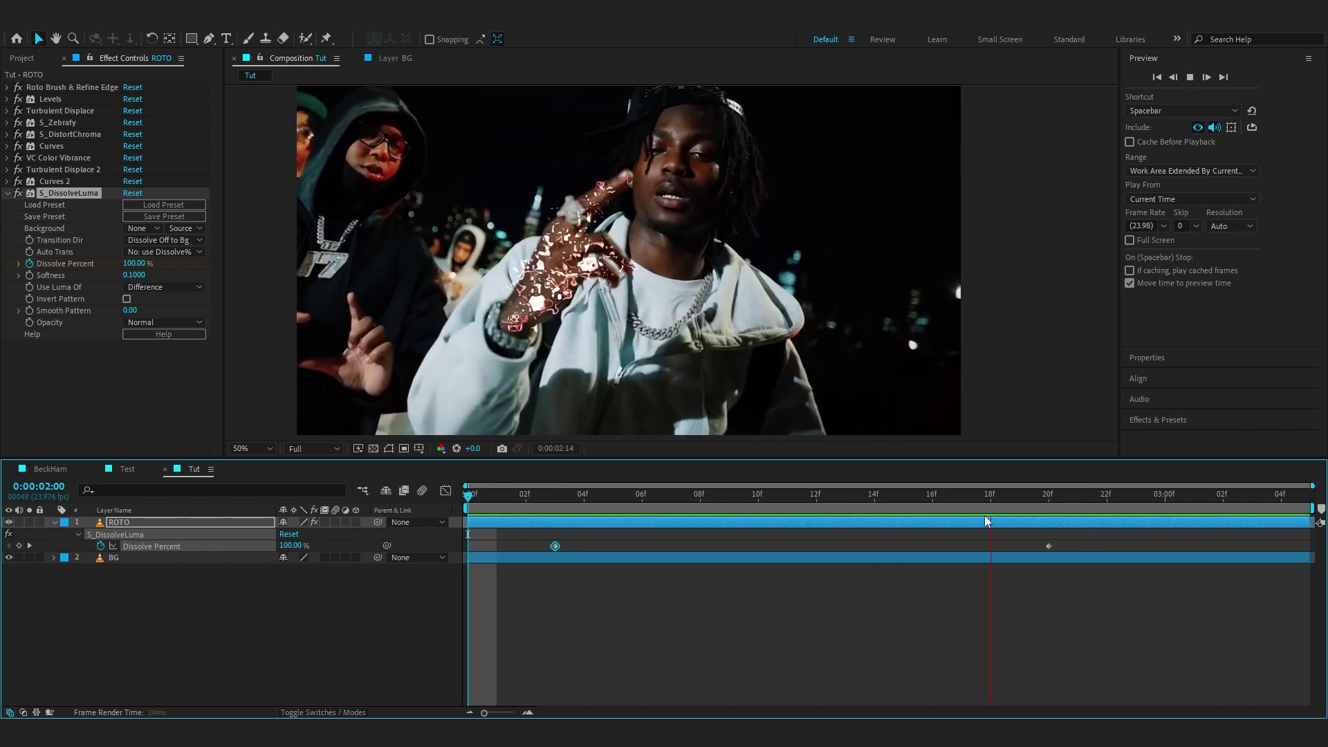
{"action": "key", "text": "space"}
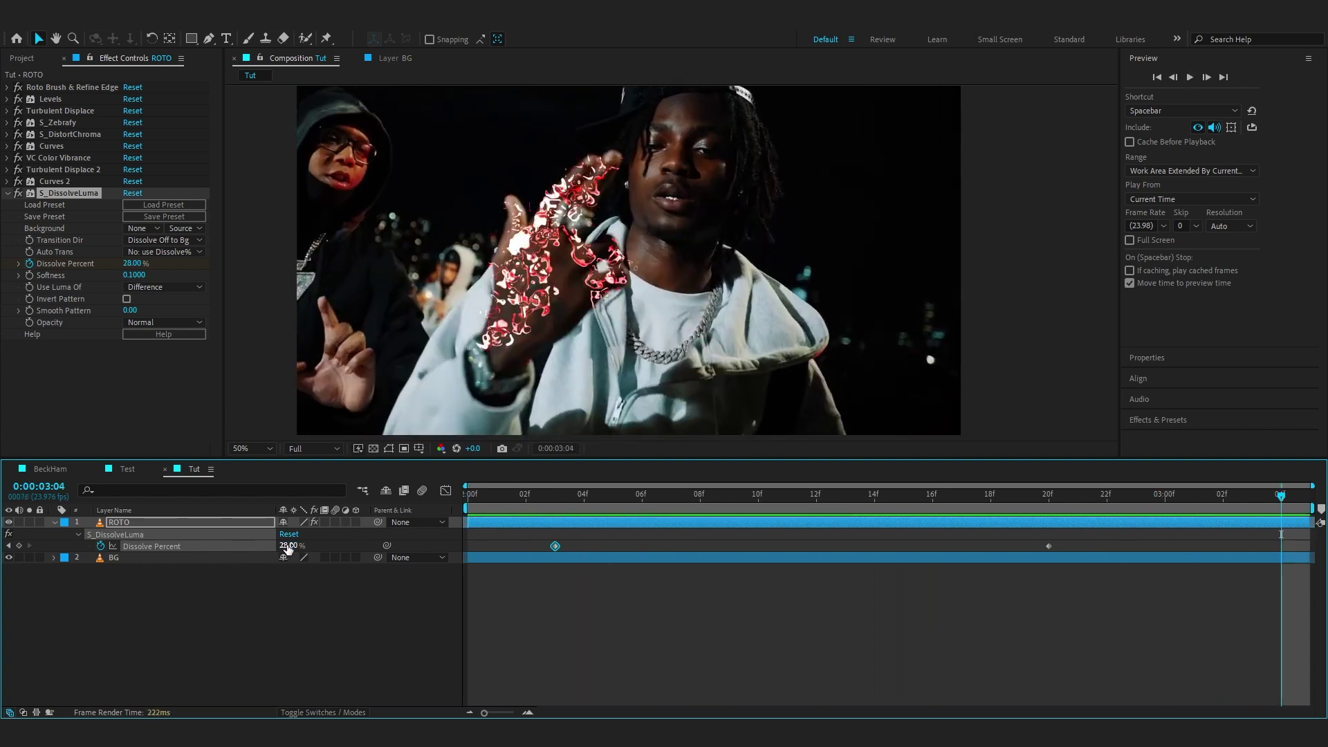
- Raise Dissolve Percent at 0:00:03:04 until the effect is almost fully dissolved from the hand, and preview the clip
{"action": "left_click_drag", "start_coordinate": [288, 546], "coordinate": [350, 546]}
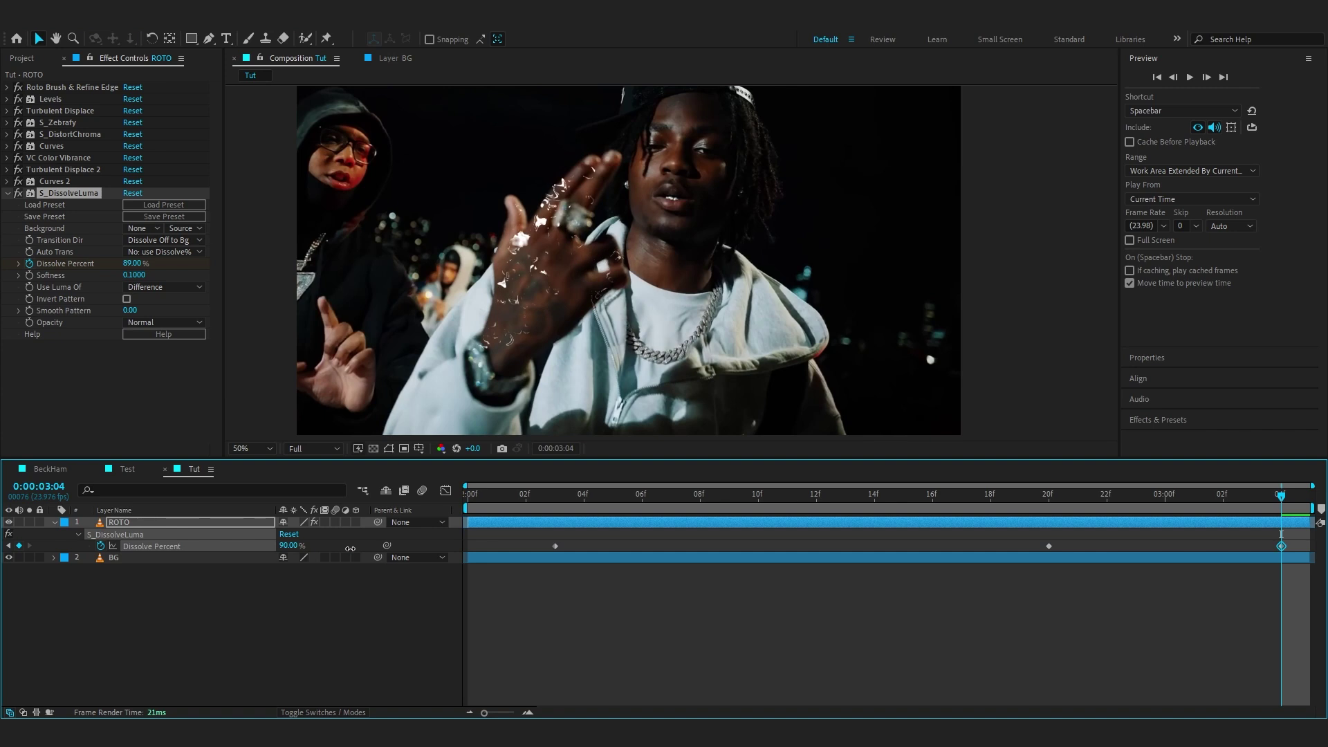
{"action": "key", "text": "space"}
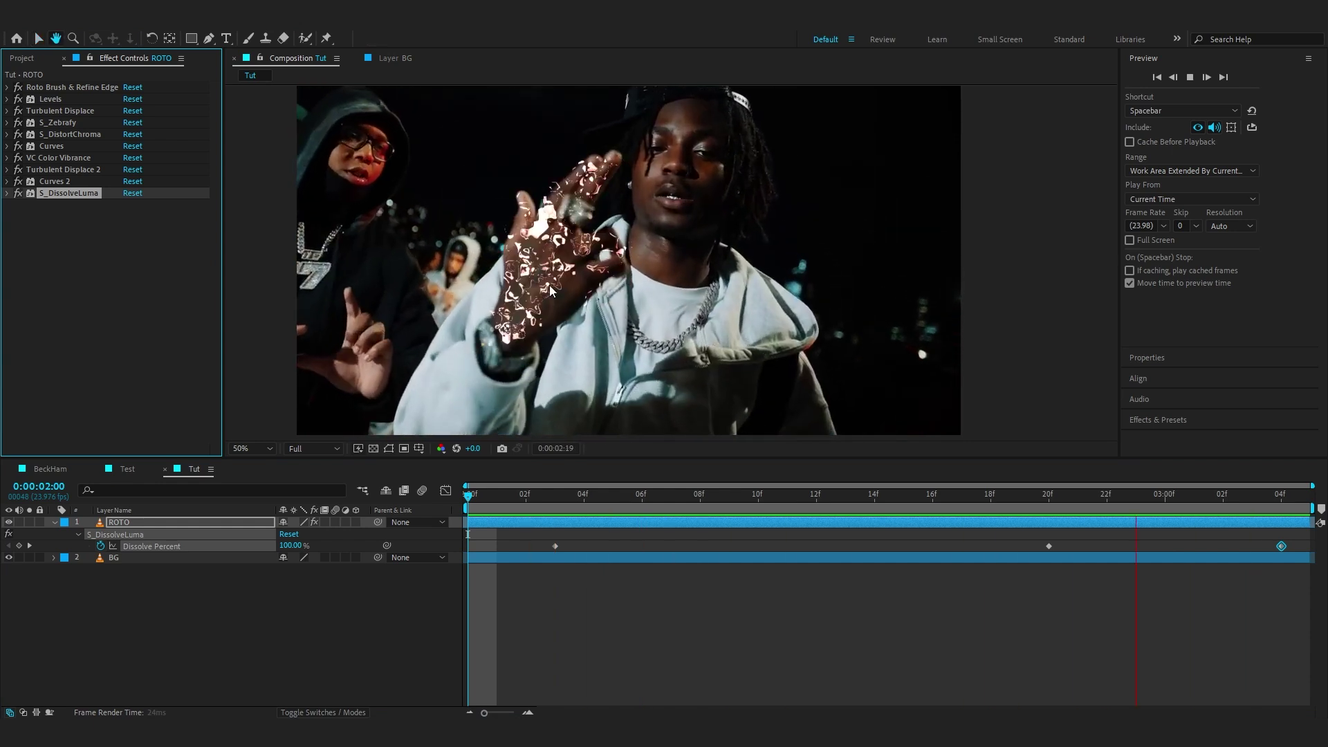
{"action": "key", "text": "space"}
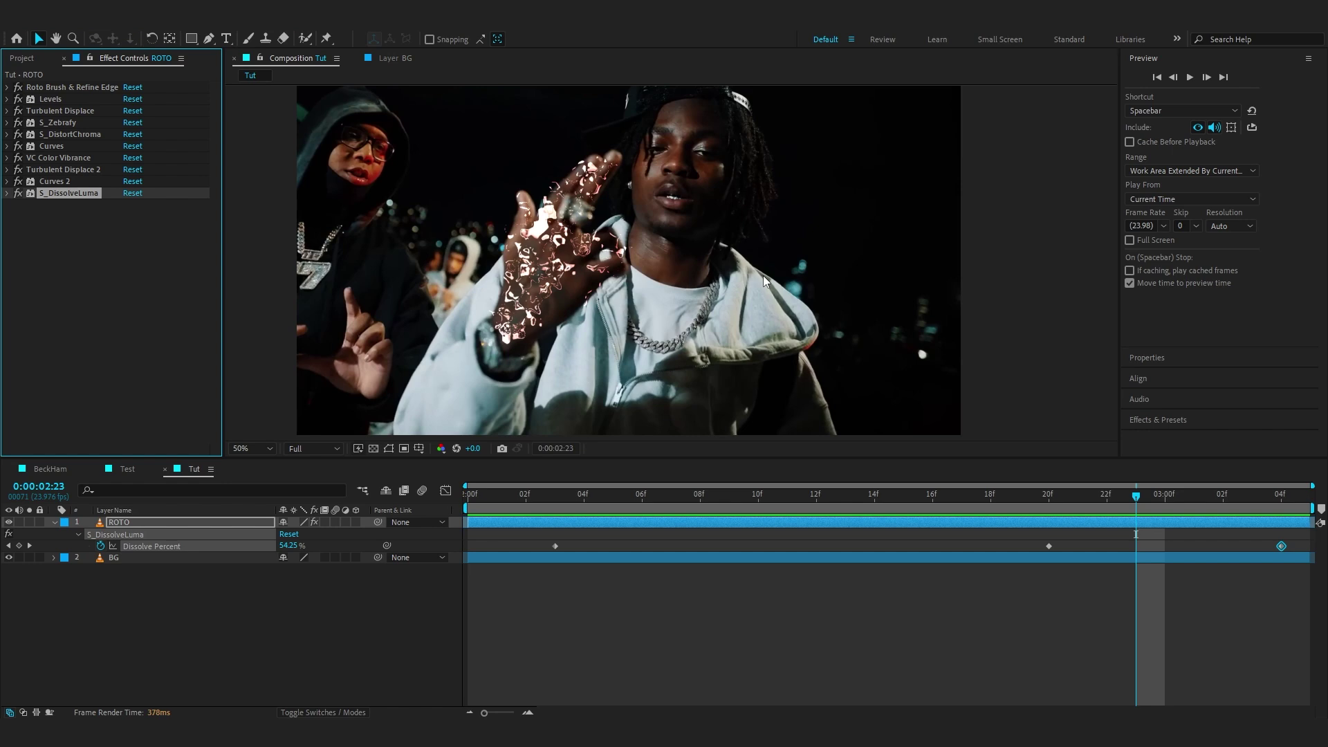
- Try a Glow effect with a radius of 332 on the ROTO layer, and delete it
{"action": "key", "text": "ctrl+space"}
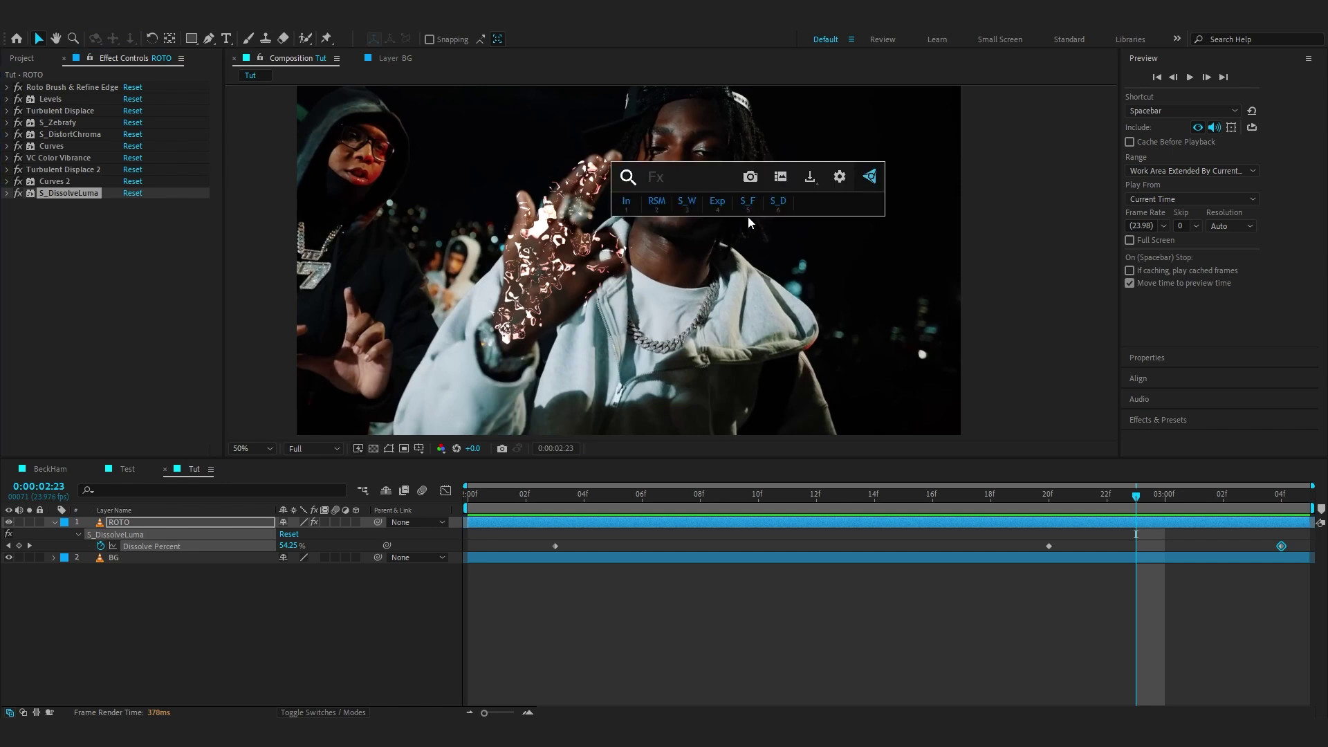
{"action": "type", "text": "glow"}
{"action": "key", "text": "Return"}
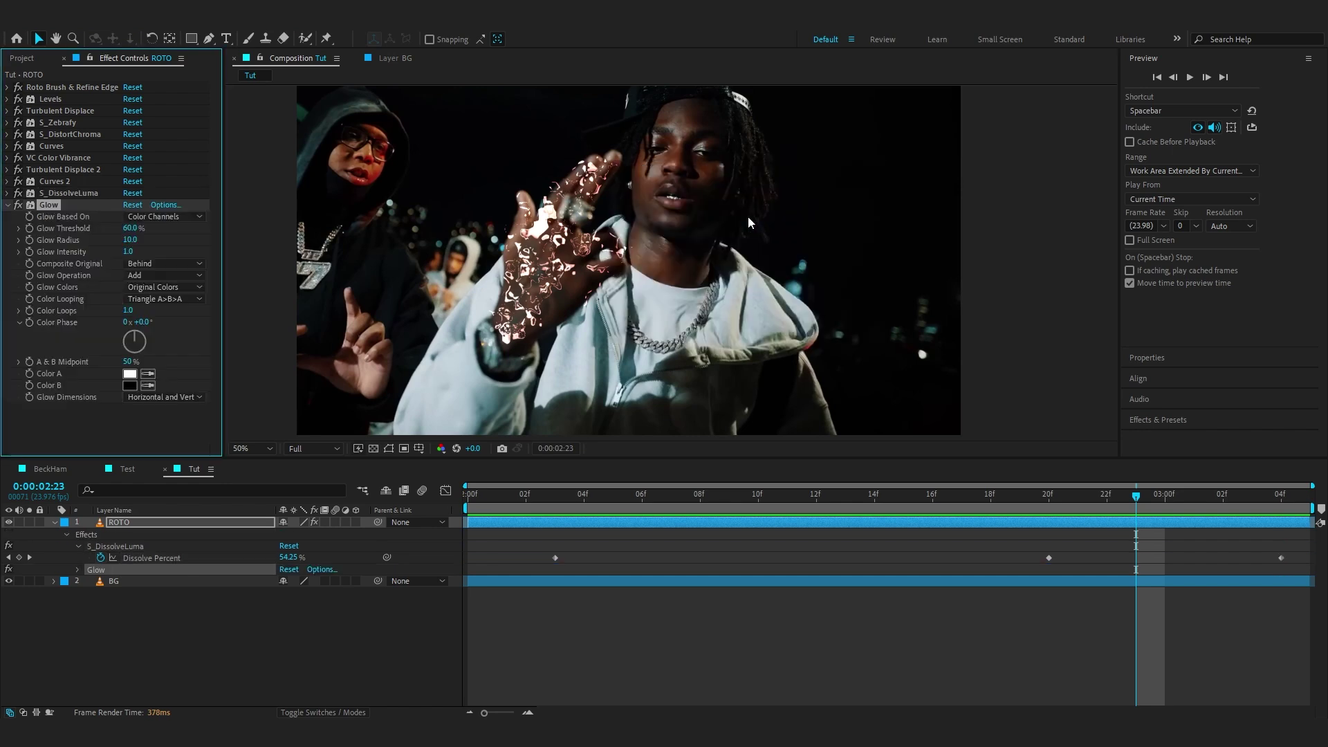
{"action": "left_click_drag", "start_coordinate": [129, 240], "coordinate": [337, 230]}
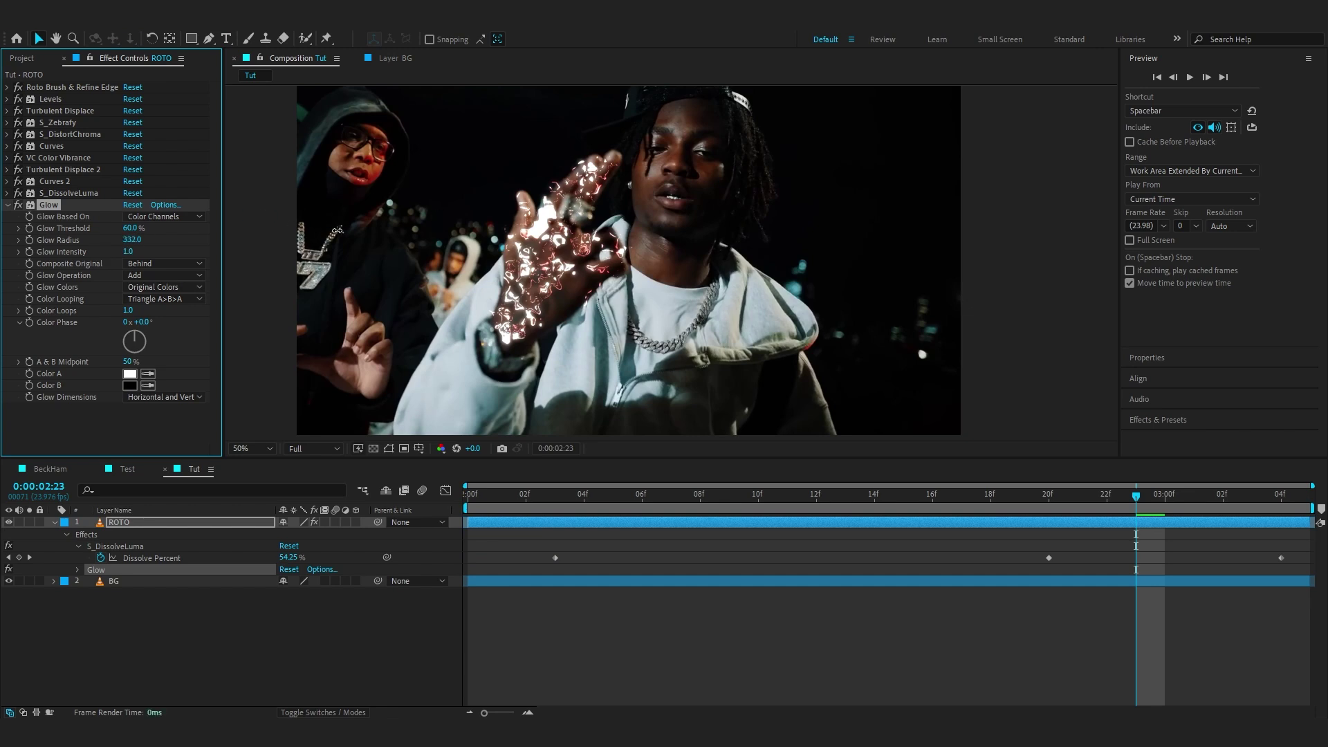
{"action": "key", "text": "Delete"}
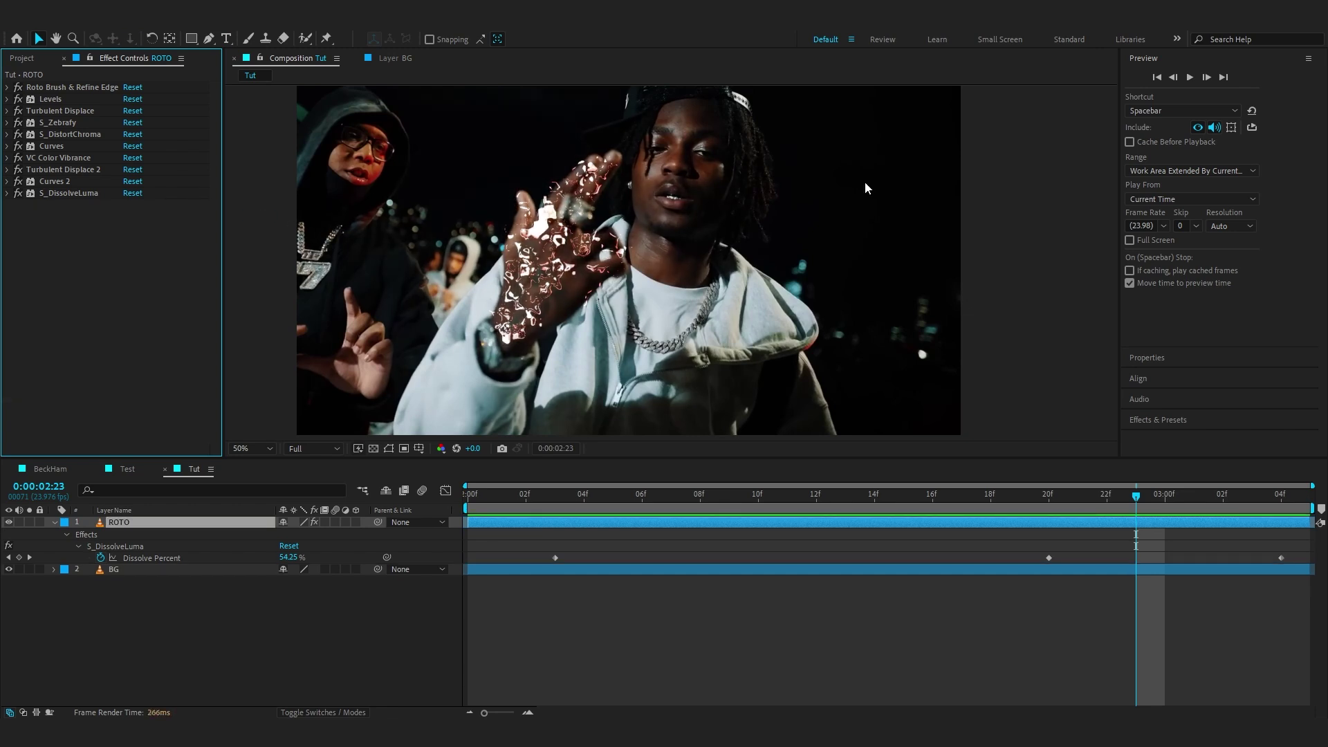
- Apply Optical Glow to the ROTO layer with a size of 202 and an amount of 8
{"action": "key", "text": "ctrl+space"}
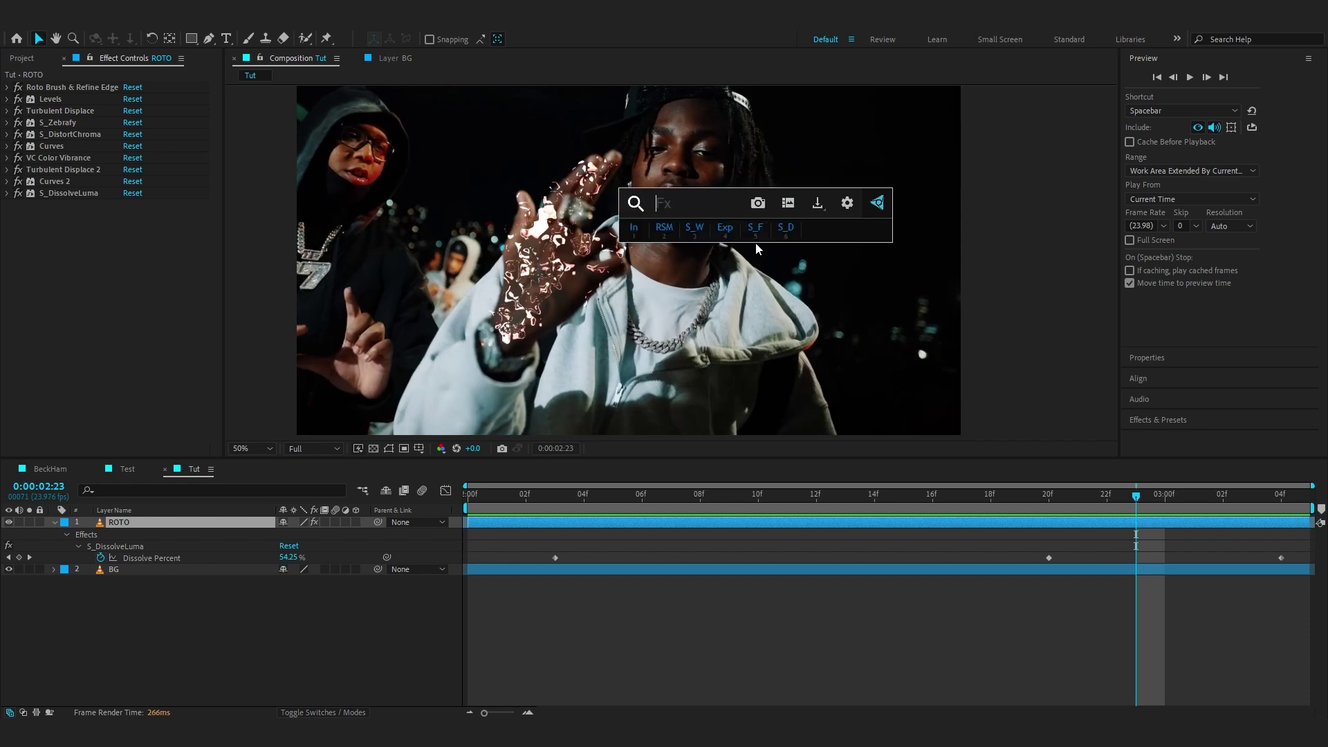
{"action": "type", "text": "op"}
{"action": "left_click", "coordinate": [755, 242]}
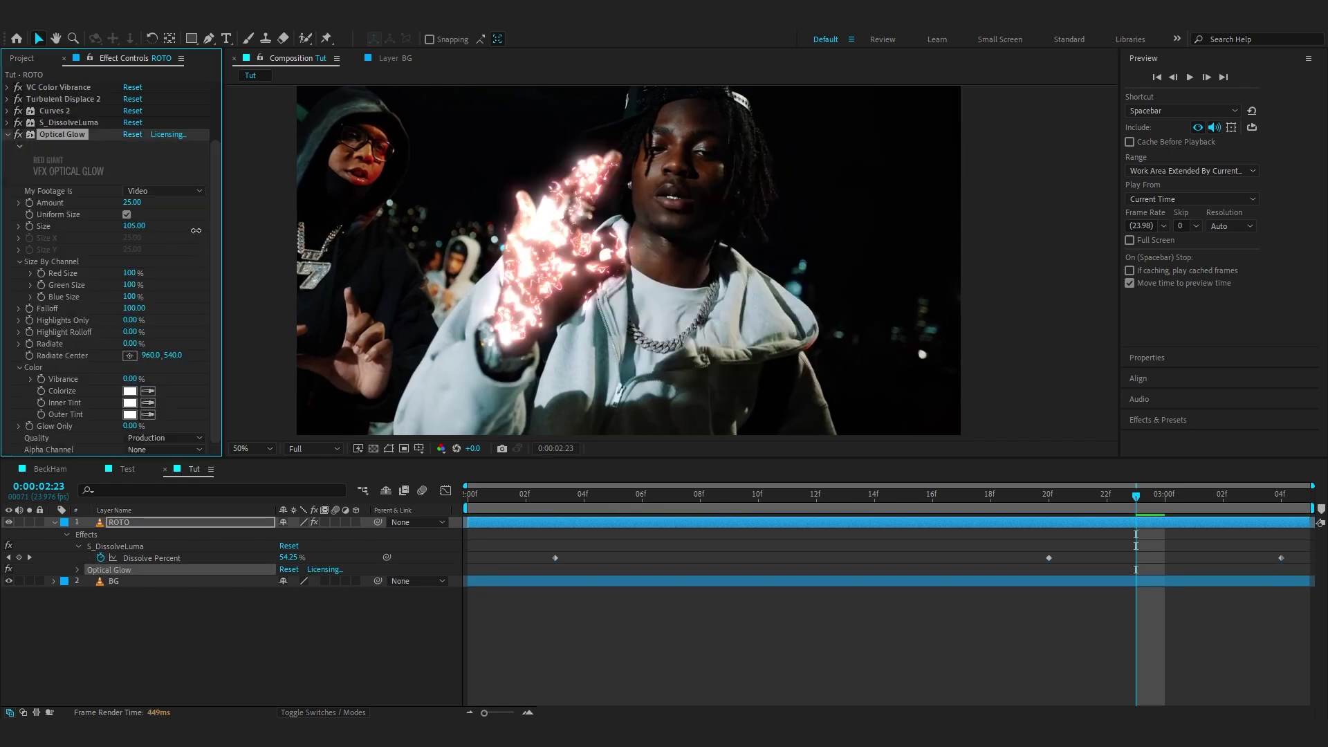
{"action": "left_click_drag", "start_coordinate": [131, 226], "coordinate": [253, 242]}
{"action": "scroll", "coordinate": [117, 249], "scroll_direction": "up", "scroll_amount": 3}
{"action": "left_click_drag", "start_coordinate": [130, 273], "coordinate": [122, 278]}
{"action": "scroll", "coordinate": [106, 289], "scroll_direction": "down", "scroll_amount": 3}
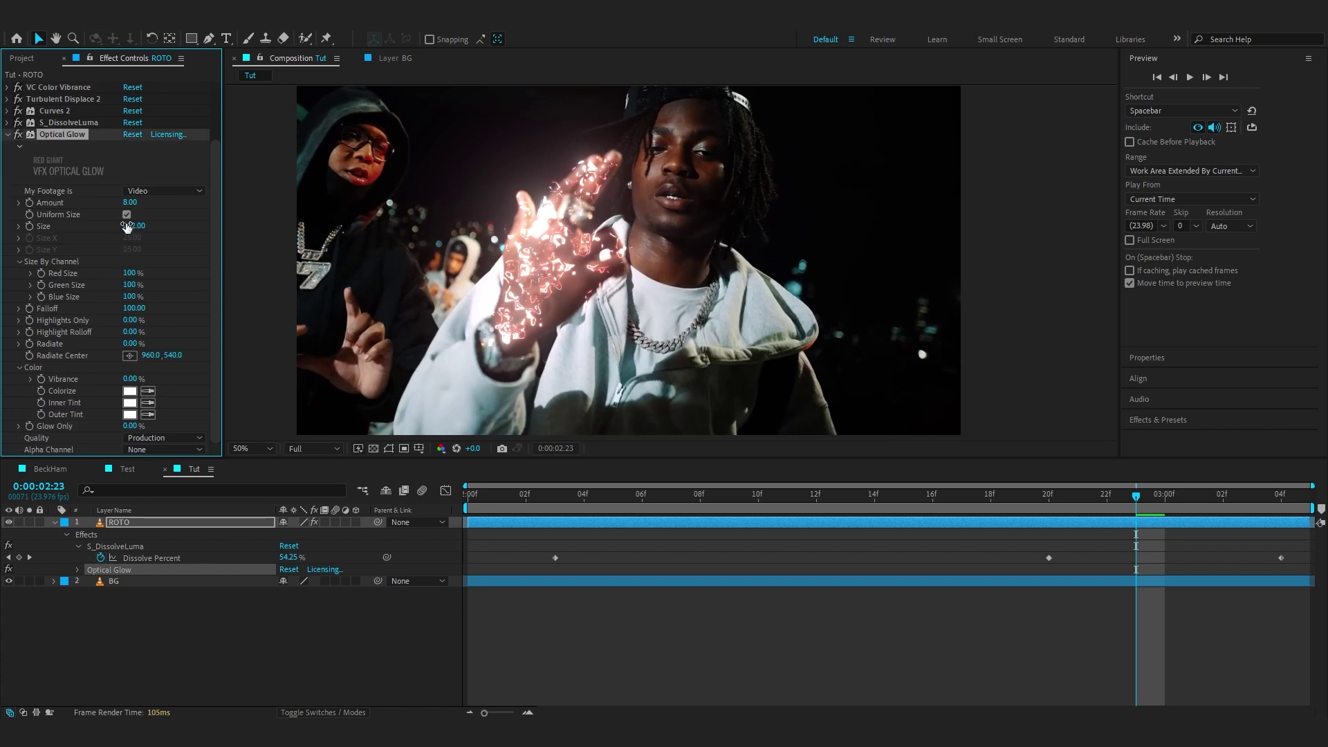
- Set Optical Glow's Outer Tint to red and shift the 28% Dissolve Percent keyframe to 0:00:02:21
{"action": "left_click", "coordinate": [129, 414]}
{"action": "left_click_drag", "start_coordinate": [880, 339], "coordinate": [1005, 177]}
{"action": "left_click", "coordinate": [1066, 237]}
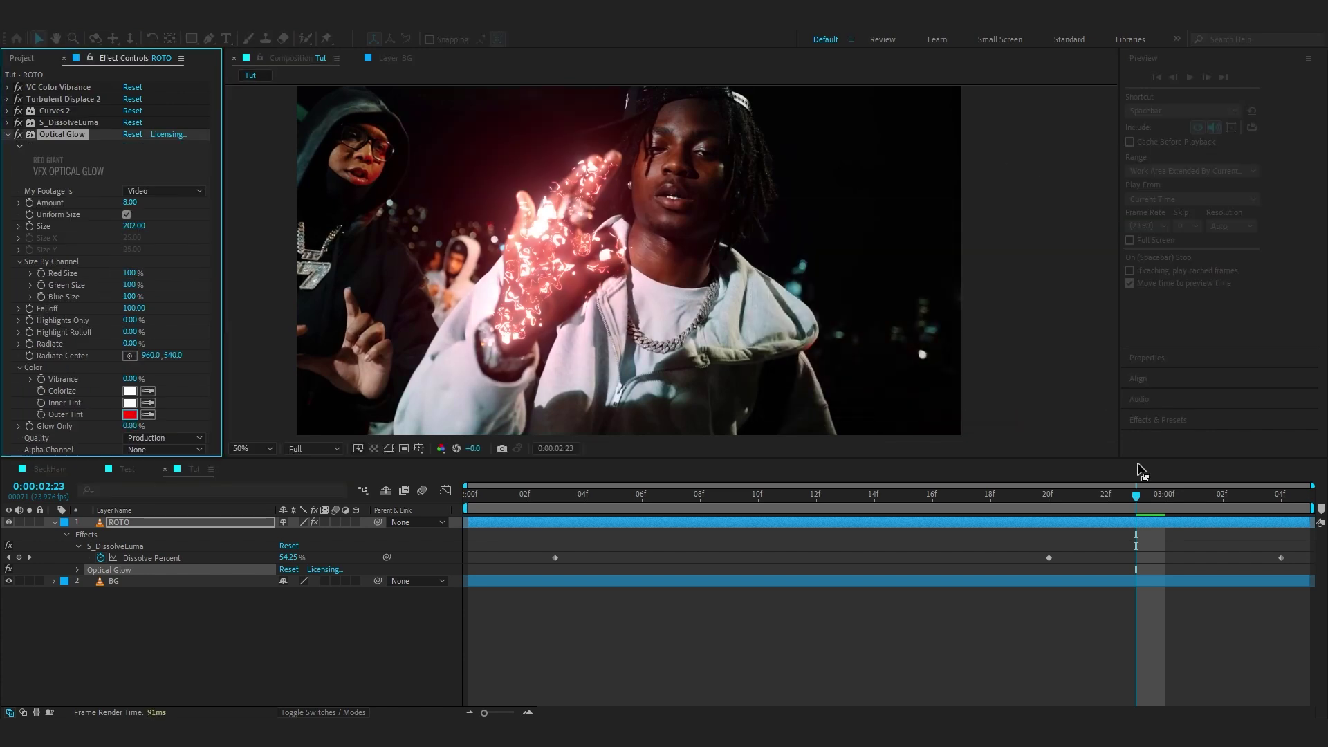
{"action": "left_click_drag", "start_coordinate": [733, 495], "coordinate": [895, 504]}
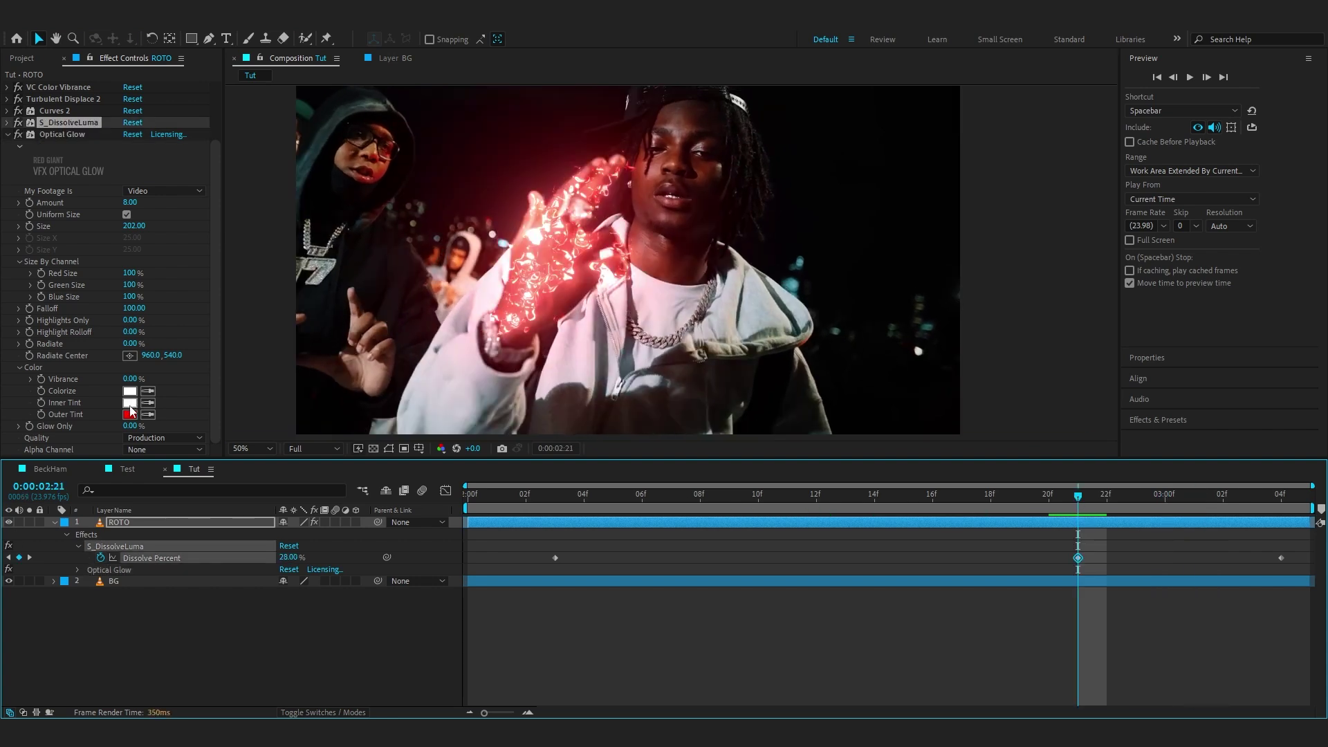
- Set Optical Glow's Colorize colour to the pale pink FFCECE
{"action": "left_click", "coordinate": [129, 391]}
{"action": "left_click", "coordinate": [938, 235]}
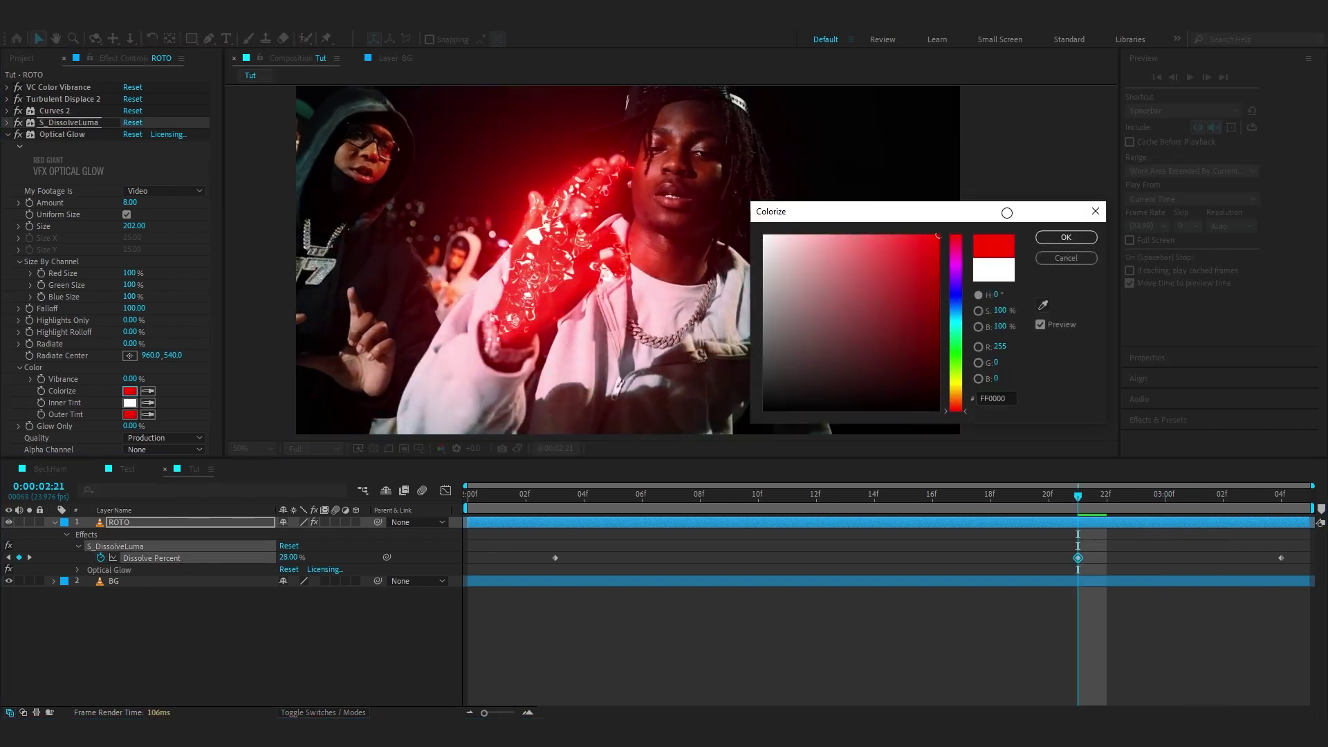
{"action": "mouse_move", "coordinate": [870, 234]}
{"action": "left_mouse_down"}
{"action": "mouse_move", "coordinate": [764, 232]}
{"action": "mouse_move", "coordinate": [822, 222]}
{"action": "mouse_move", "coordinate": [775, 230]}
{"action": "mouse_move", "coordinate": [797, 232]}
{"action": "left_mouse_up"}
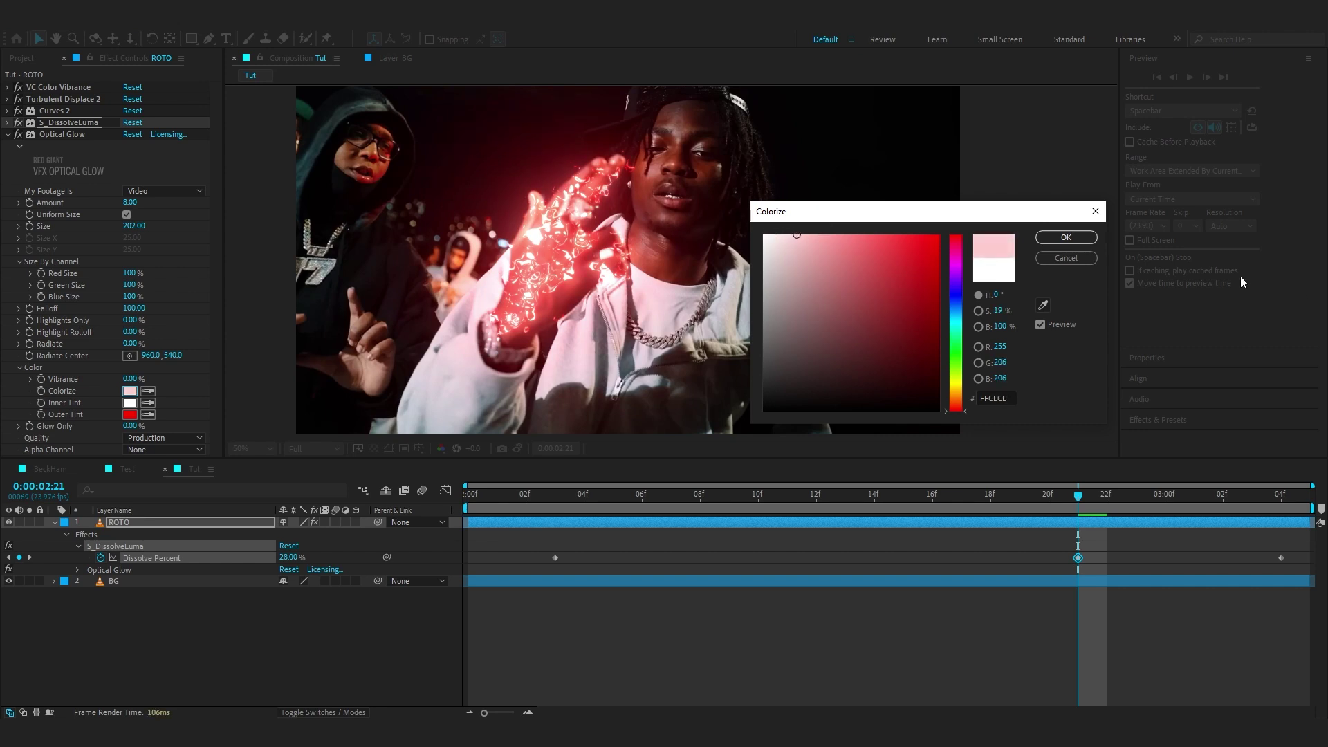
{"action": "left_click", "coordinate": [1057, 241]}
- Preview the glowing hand over the footage, collapse the ROTO layer's properties, and deselect all layers
{"action": "key", "text": "space"}
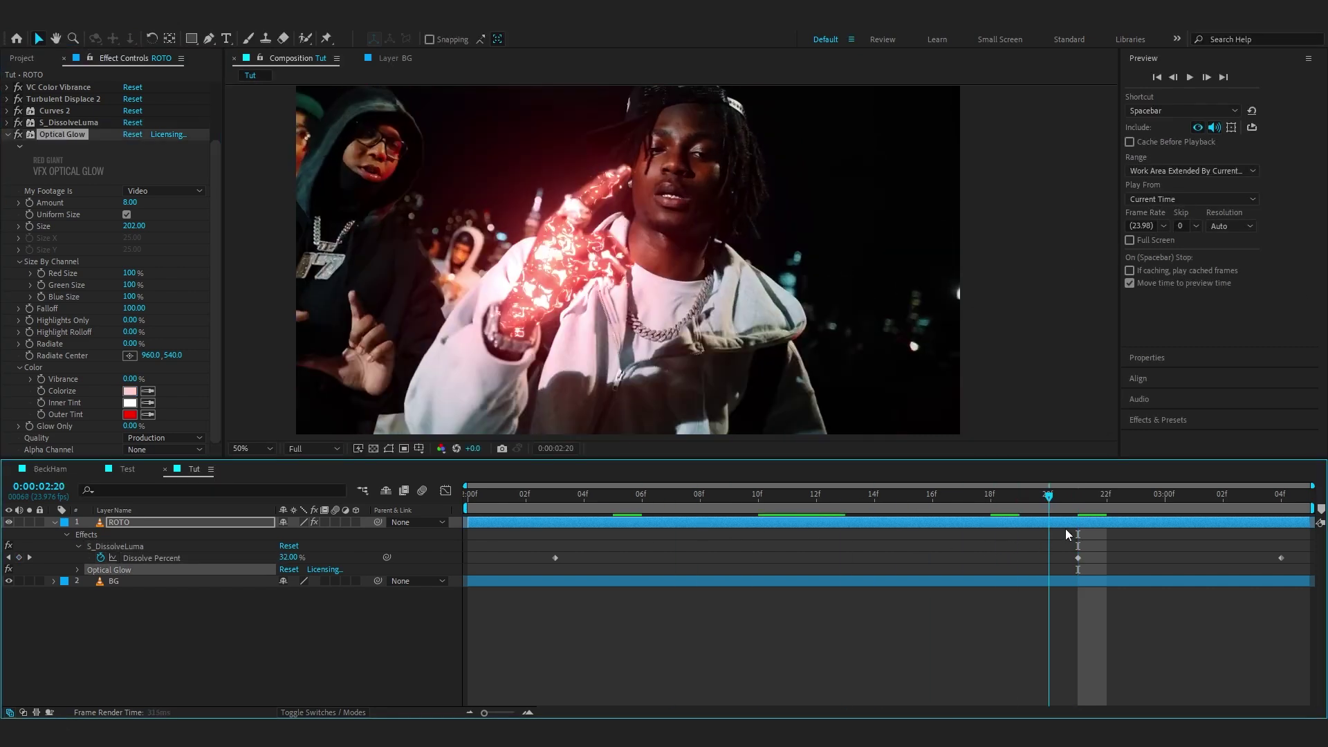
{"action": "left_click", "coordinate": [1079, 512]}
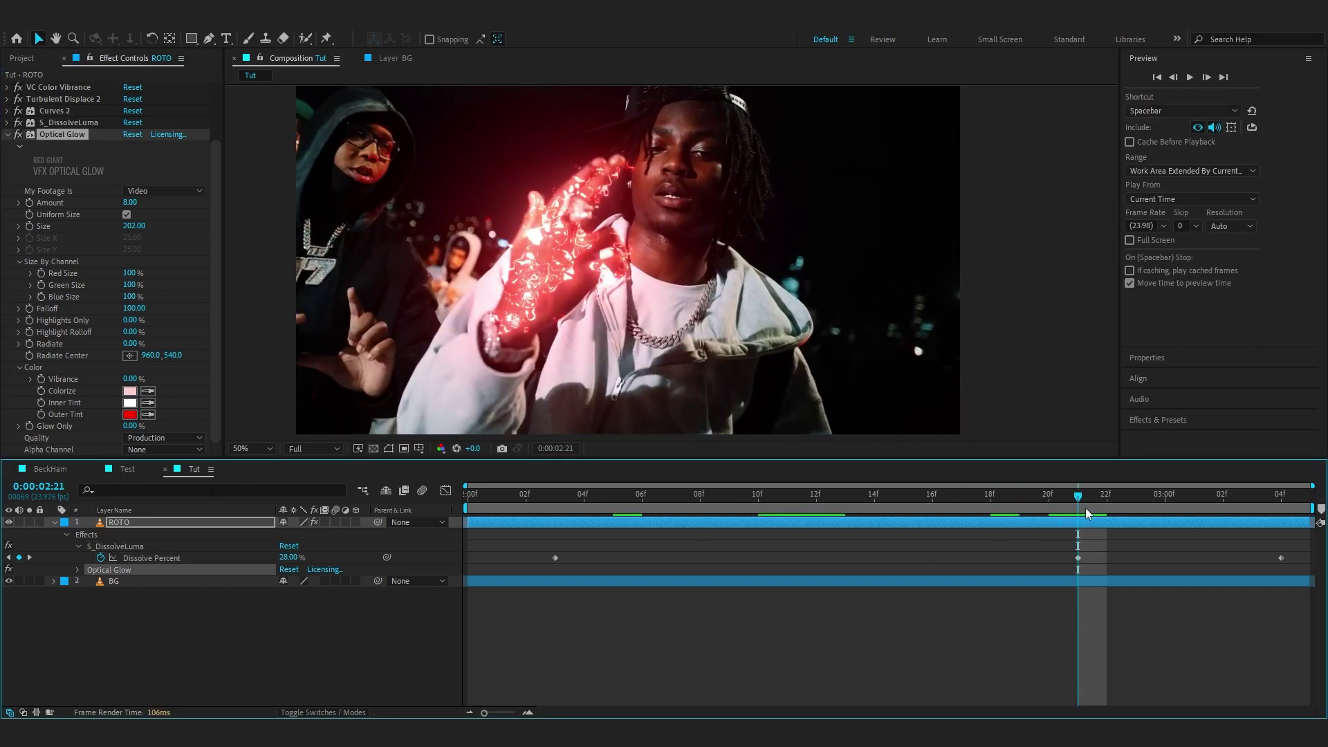
{"action": "key", "text": "space"}
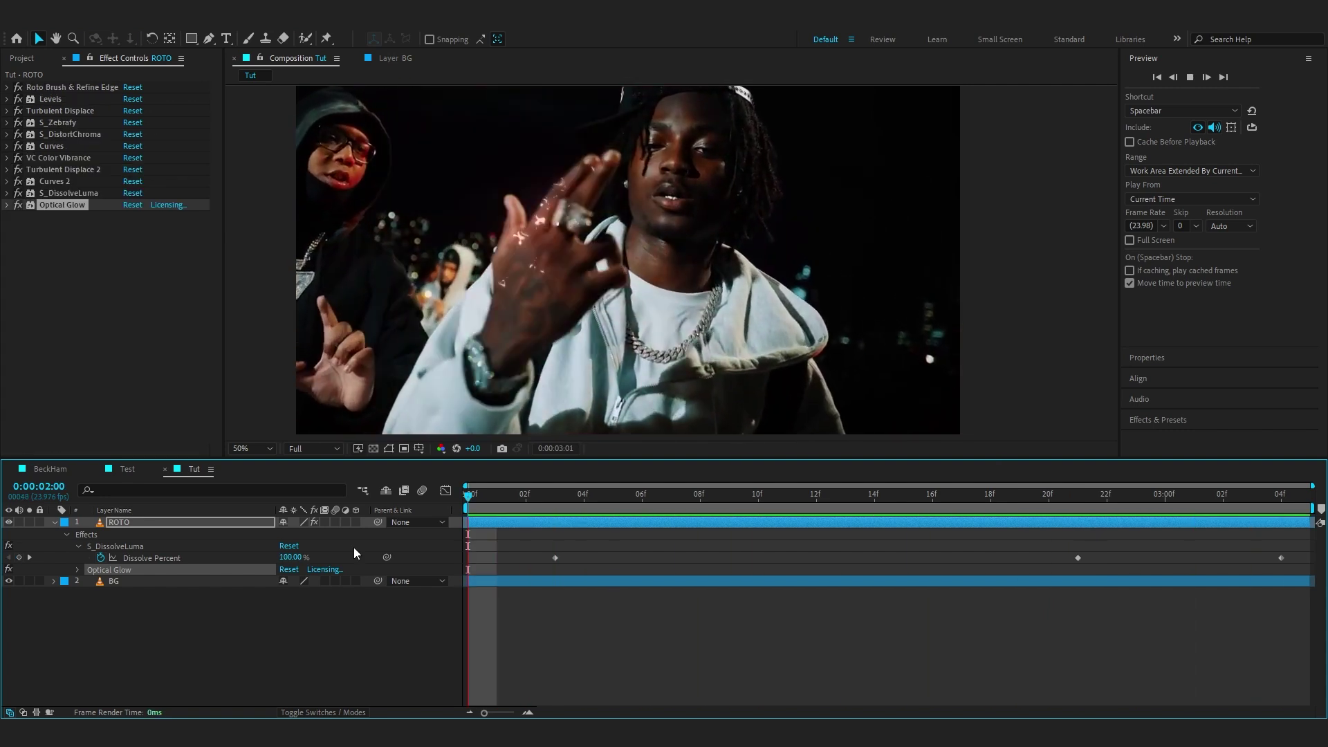
{"action": "left_click", "coordinate": [56, 523]}
{"action": "key", "text": "space"}
{"action": "key", "text": "ctrl+shift+a"}
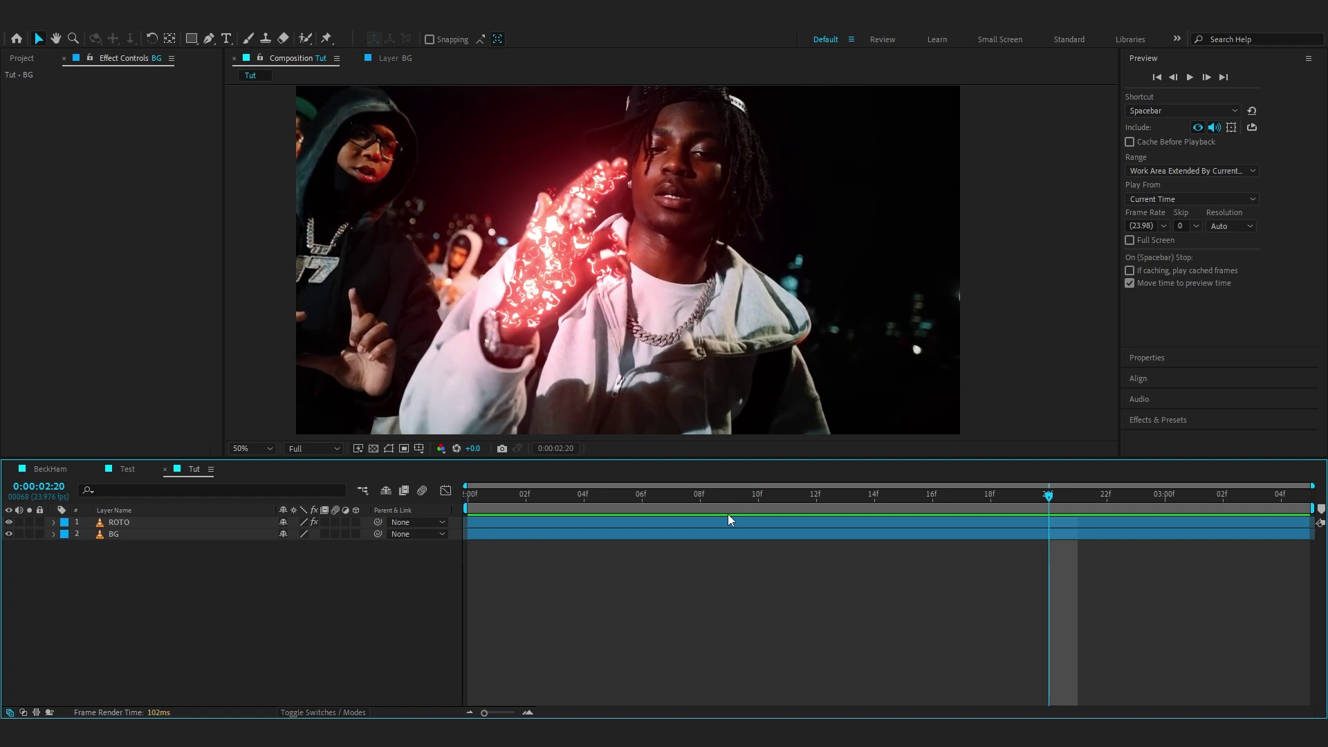
- Apply the Chromatic Displacement effect to the BG layer and widen the area showing its effect settings
{"action": "left_click", "coordinate": [129, 536]}
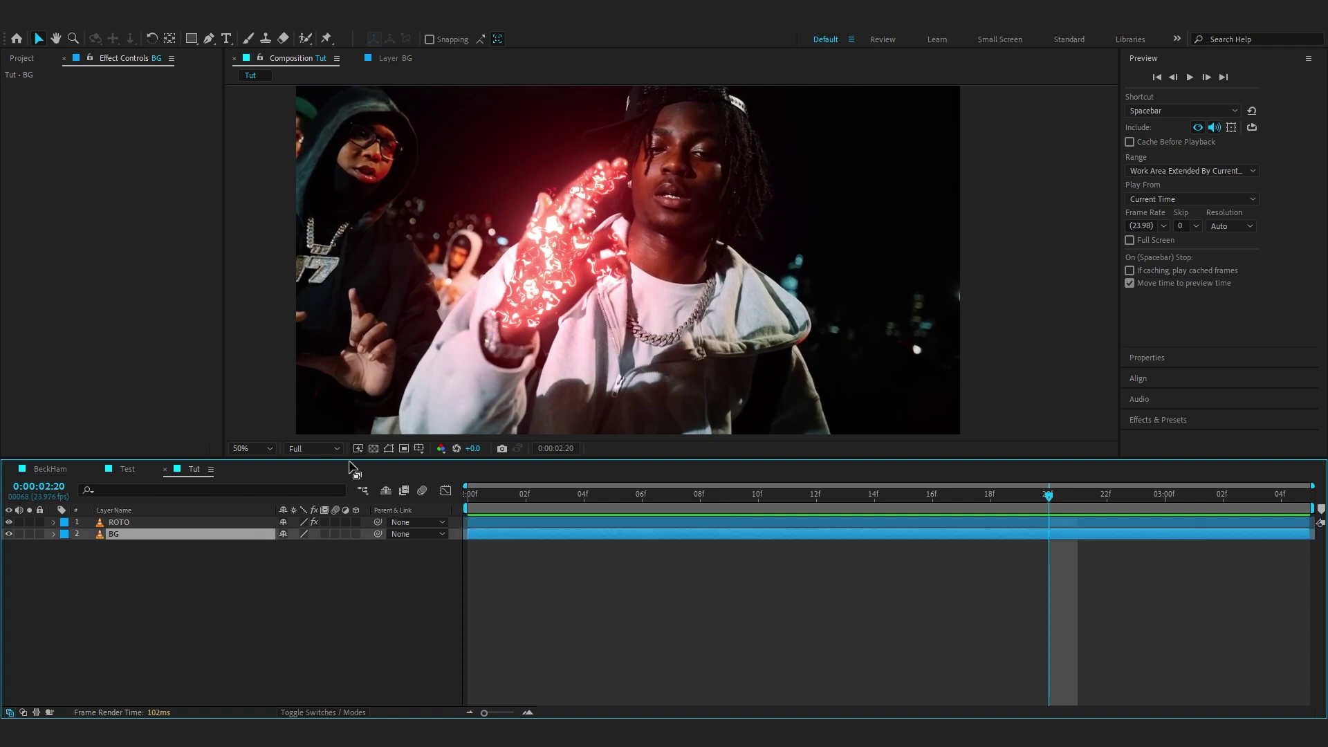
{"action": "key", "text": "ctrl+space"}
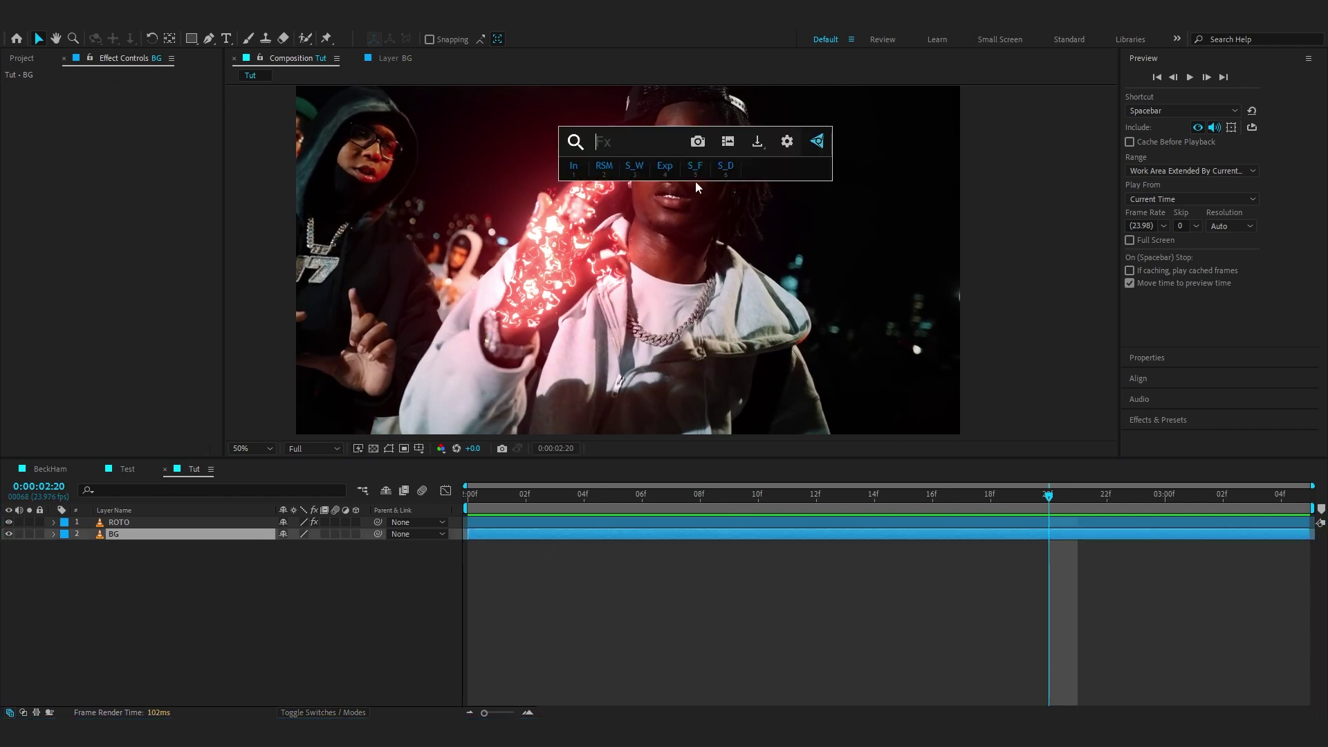
{"action": "type", "text": "chromatic"}
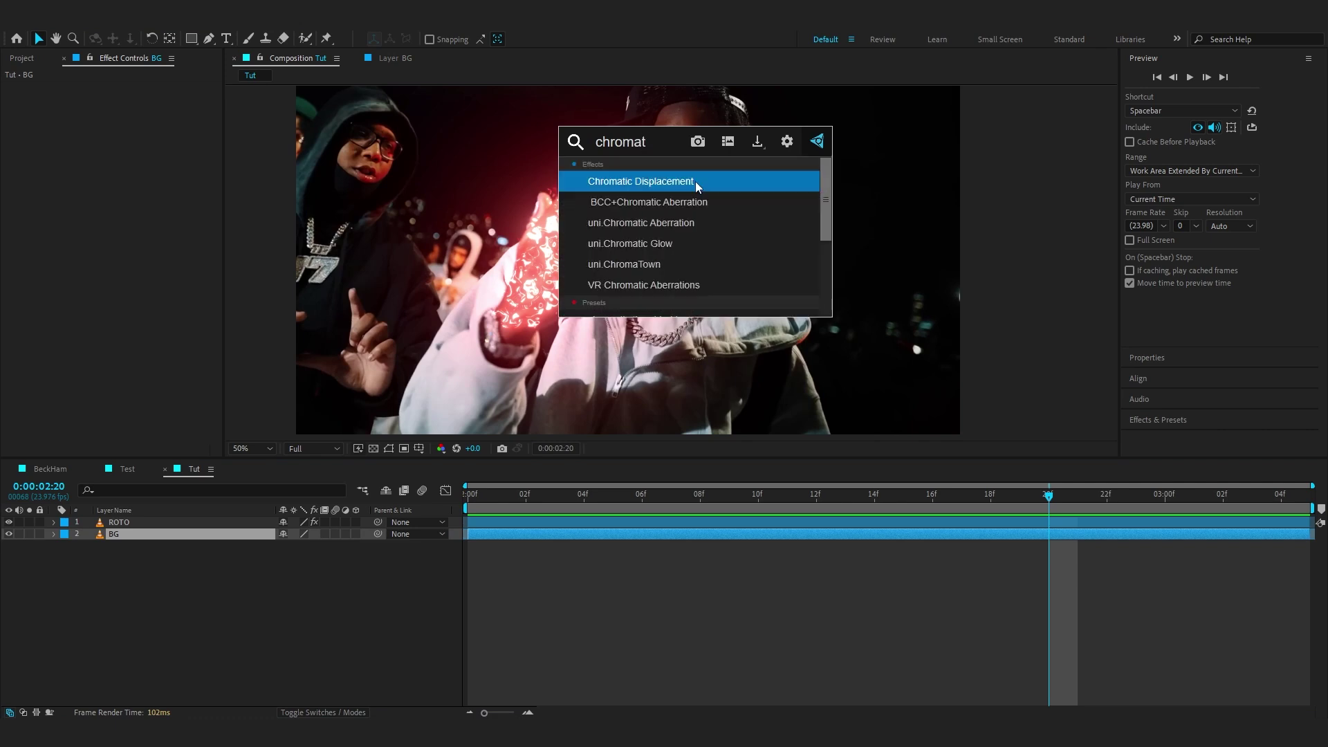
{"action": "key", "text": "Return"}
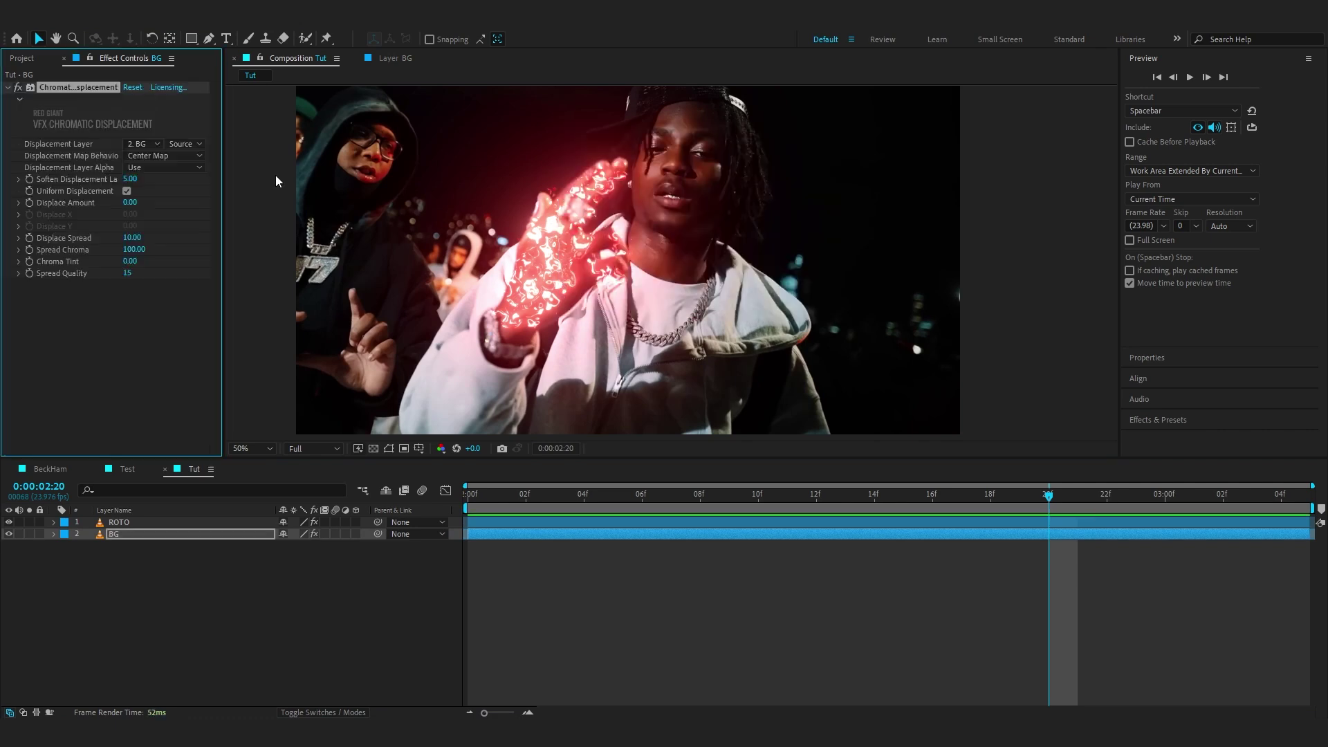
{"action": "left_click_drag", "start_coordinate": [218, 174], "coordinate": [303, 193]}
{"action": "key", "text": "ctrl+space"}
{"action": "type", "text": "dist"}
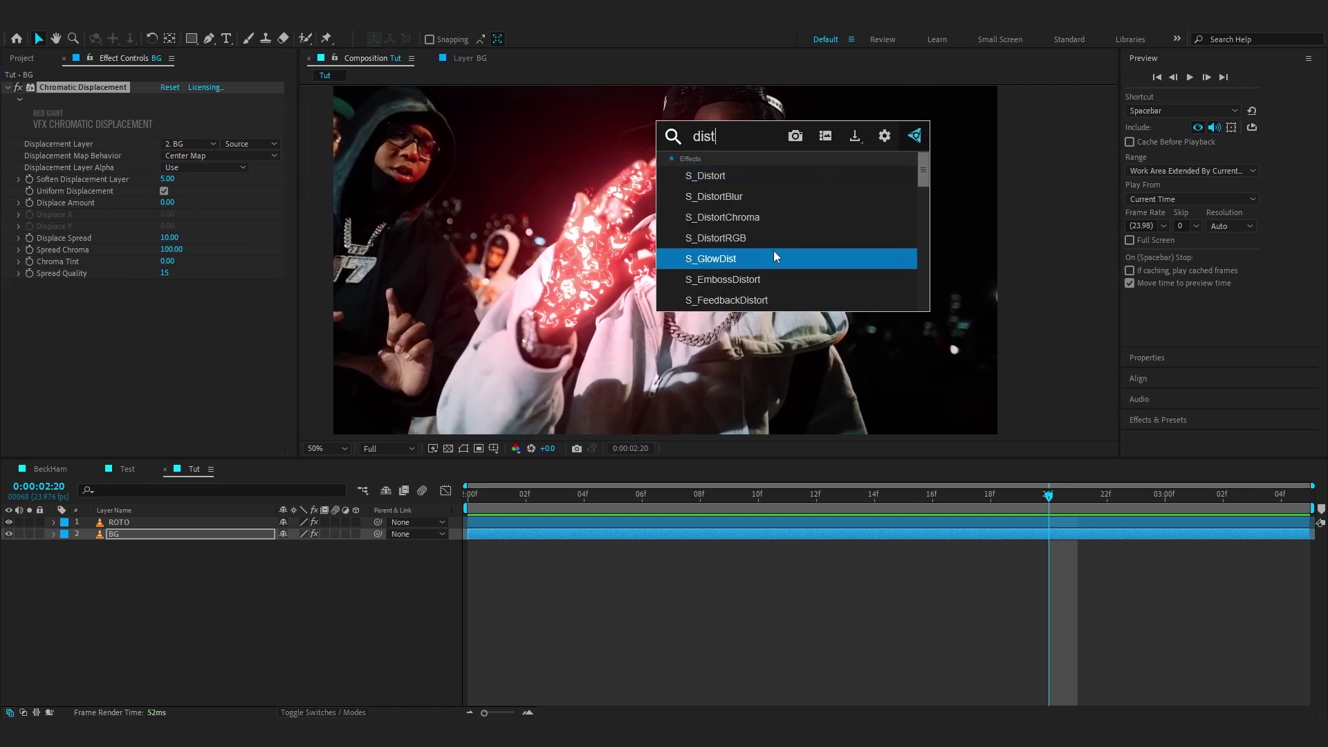
{"action": "key", "text": "Escape"}
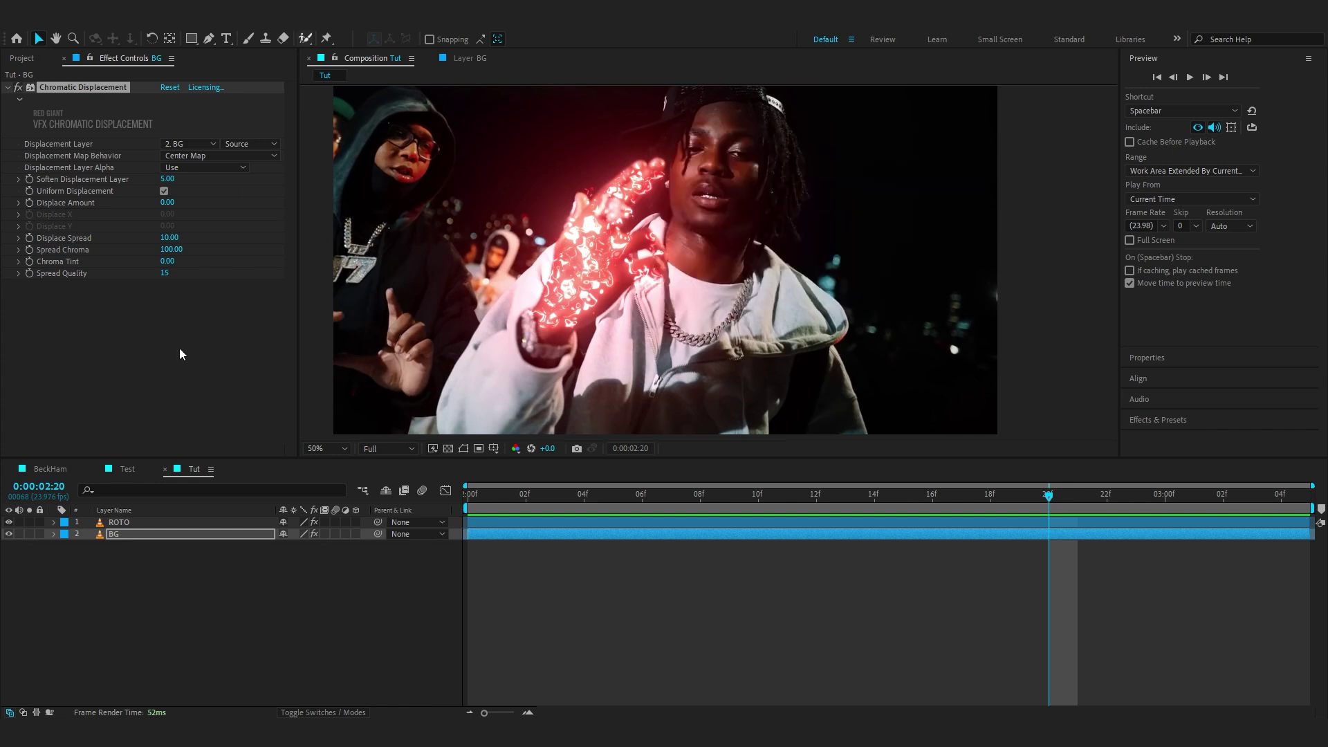
- Set Chromatic Displacement's Displacement Layer to 1. ROTO with Effects & Masks as its source
{"action": "left_click", "coordinate": [188, 145]}
{"action": "left_click", "coordinate": [183, 180]}
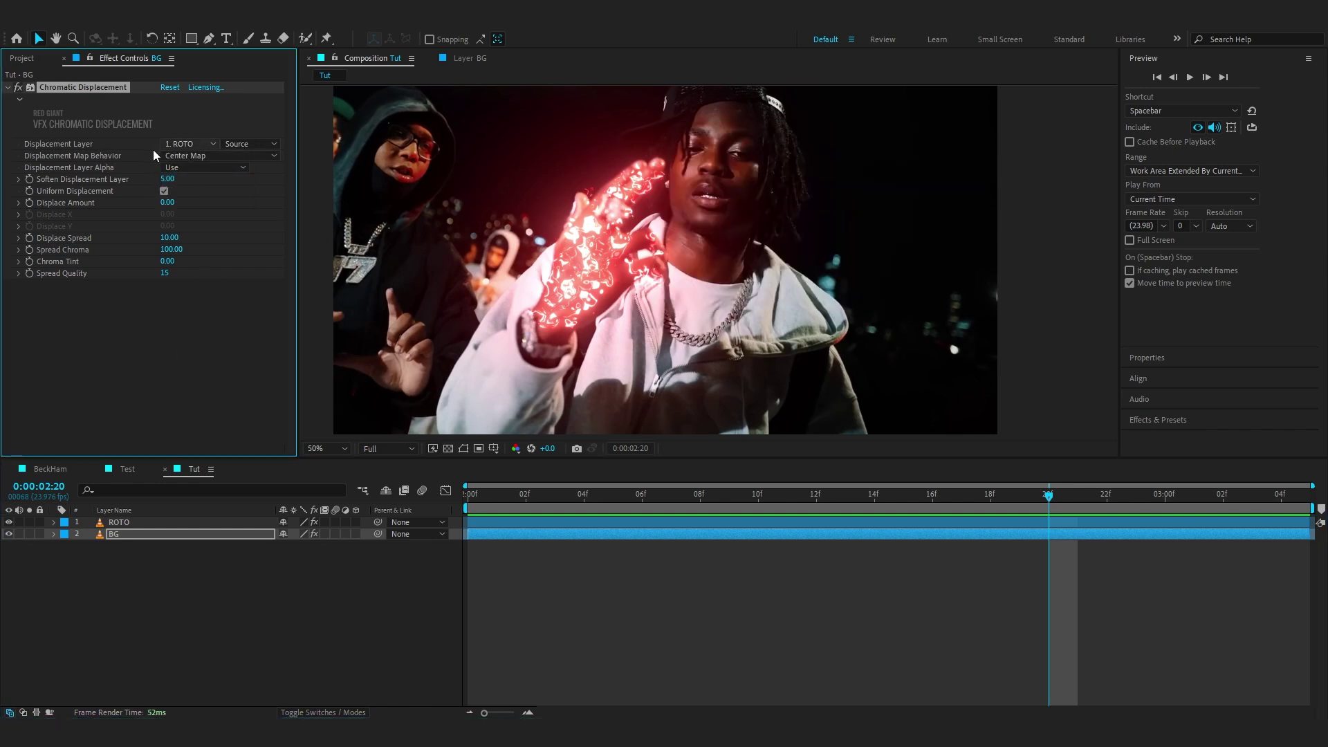
{"action": "left_click", "coordinate": [239, 138]}
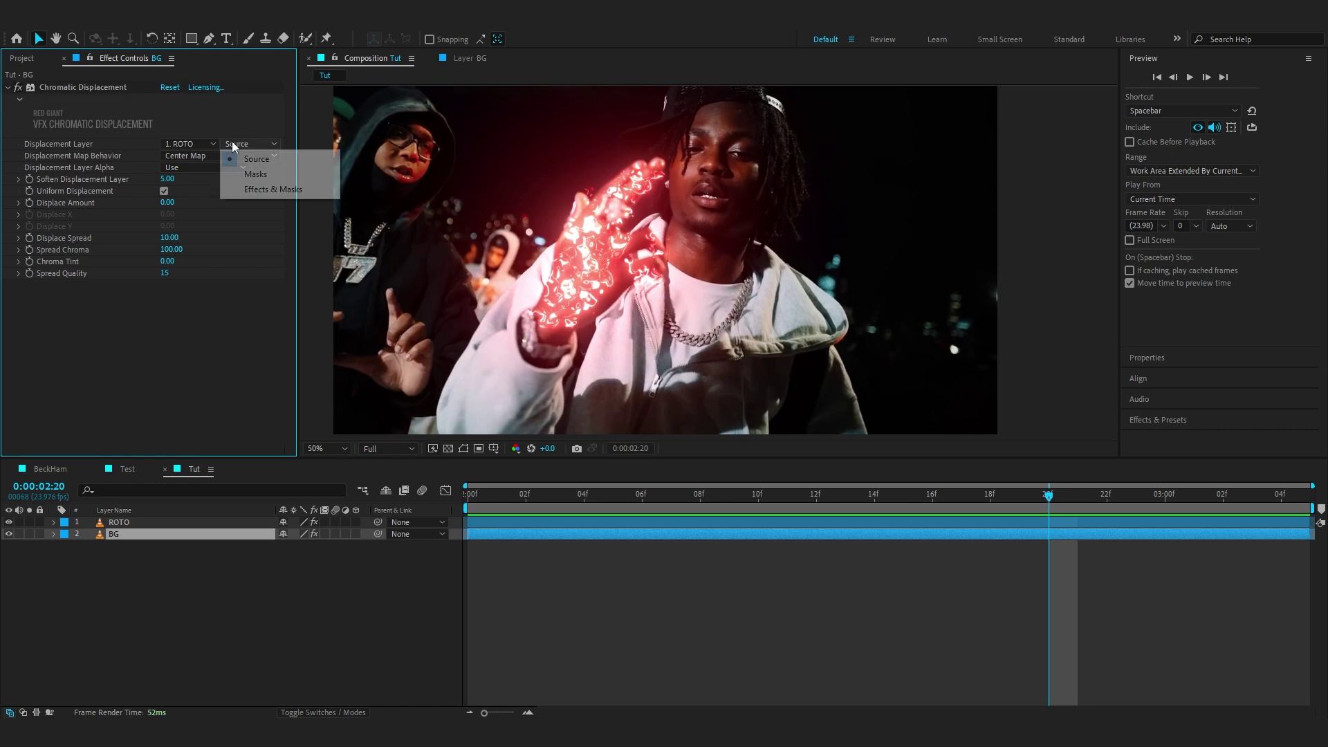
{"action": "left_click", "coordinate": [229, 195]}
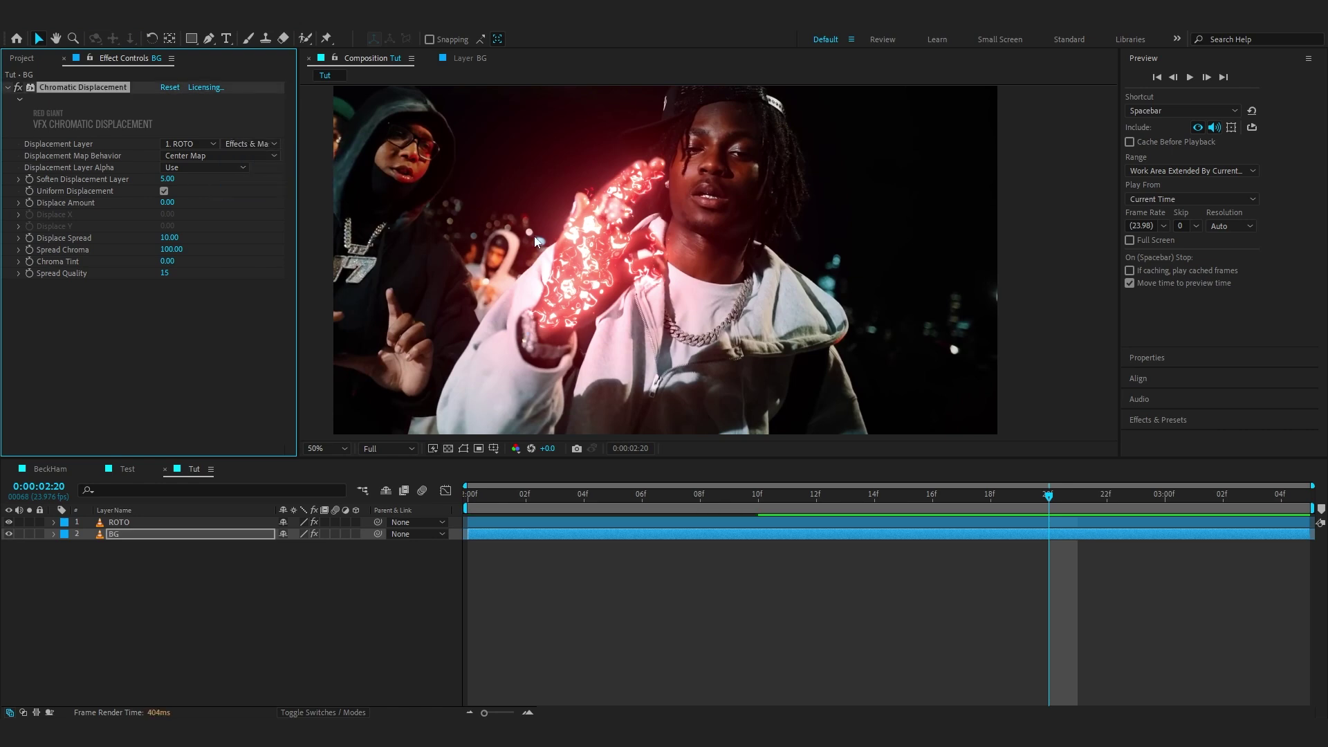
- Set Chromatic Displacement's Displace Amount to 4 and Soften Displacement Layer to 2 on the BG layer
{"action": "scroll", "coordinate": [553, 245], "scroll_direction": "up", "scroll_amount": 2}
{"action": "scroll", "coordinate": [553, 245], "scroll_direction": "down", "scroll_amount": 2}
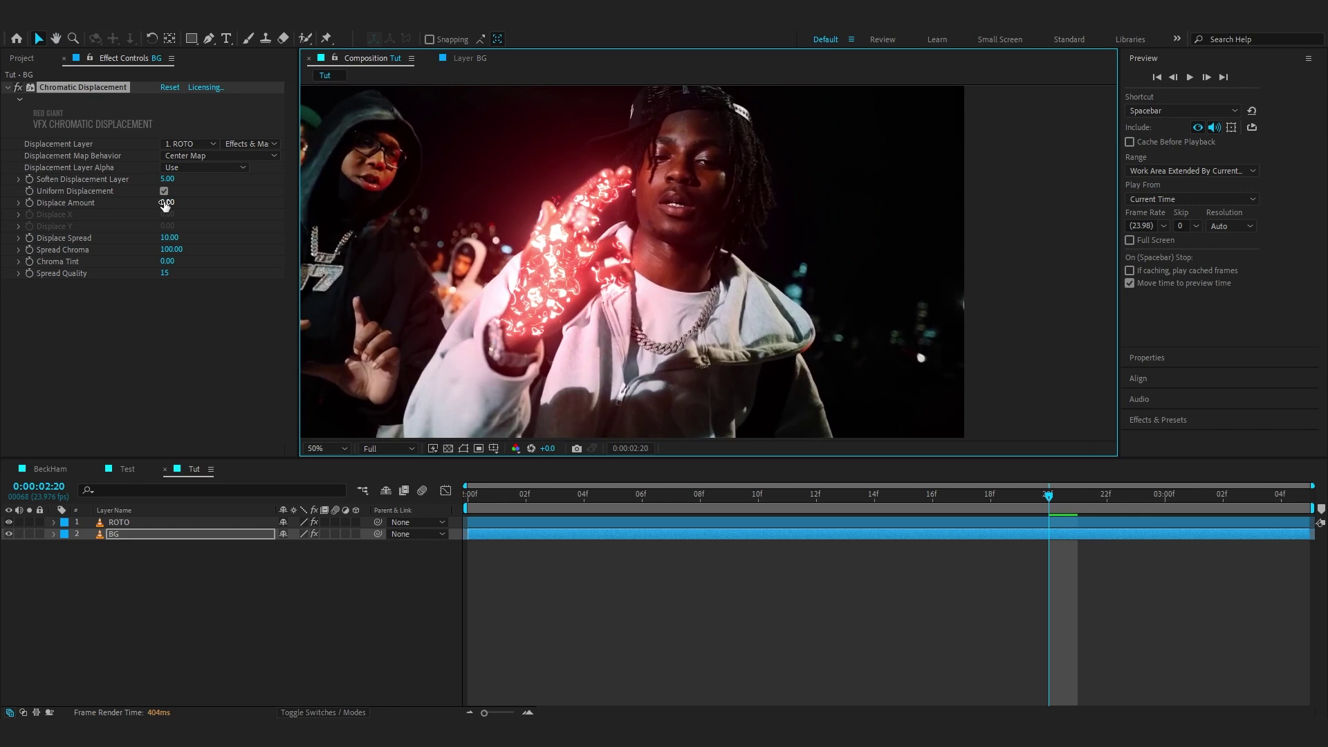
{"action": "left_click", "coordinate": [166, 202]}
{"action": "type", "text": "8"}
{"action": "key", "text": "Return"}
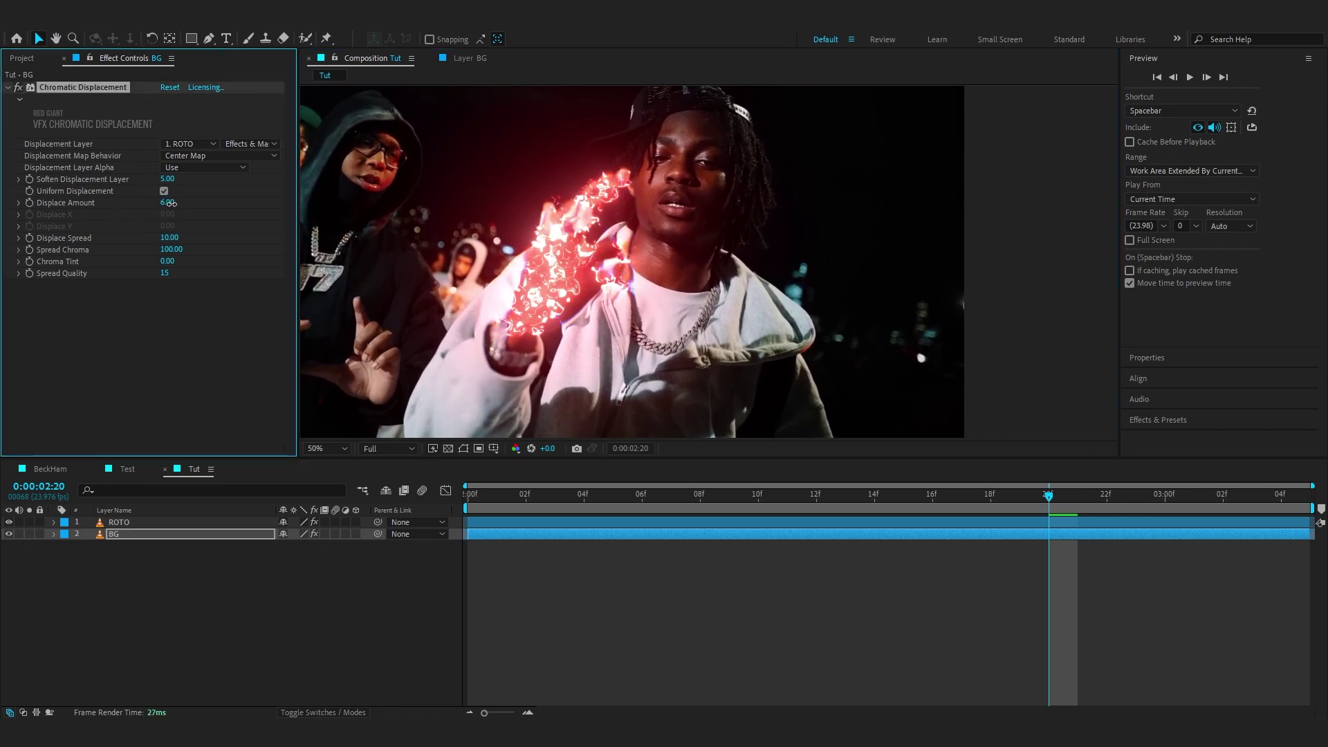
{"action": "left_click_drag", "start_coordinate": [172, 202], "coordinate": [169, 205]}
{"action": "left_click", "coordinate": [161, 204]}
{"action": "type", "text": "4"}
{"action": "key", "text": "Return"}
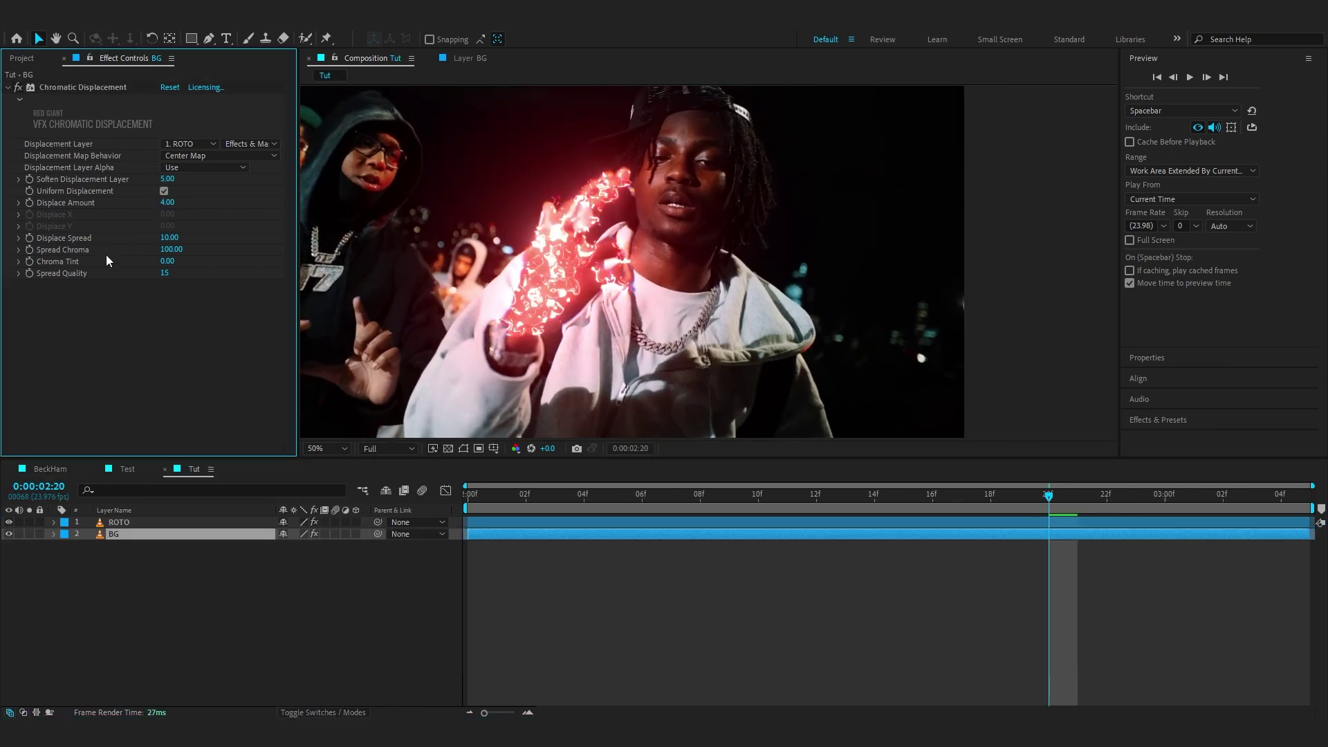
{"action": "left_click_drag", "start_coordinate": [168, 179], "coordinate": [157, 179]}
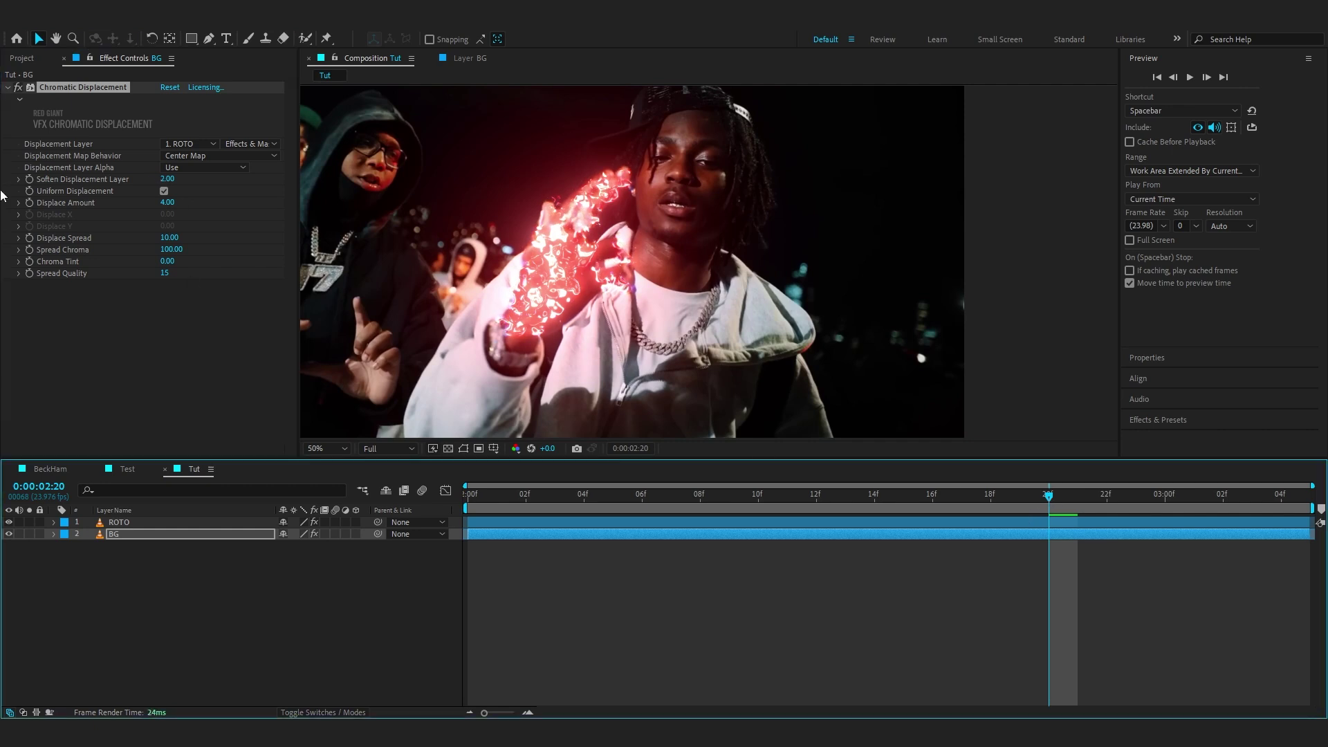
- Compare the footage around the glowing hand with Chromatic Displacement turned off and on
{"action": "scroll", "coordinate": [637, 209], "scroll_direction": "up", "scroll_amount": 3}
{"action": "left_click_drag", "start_coordinate": [725, 201], "coordinate": [707, 187]}
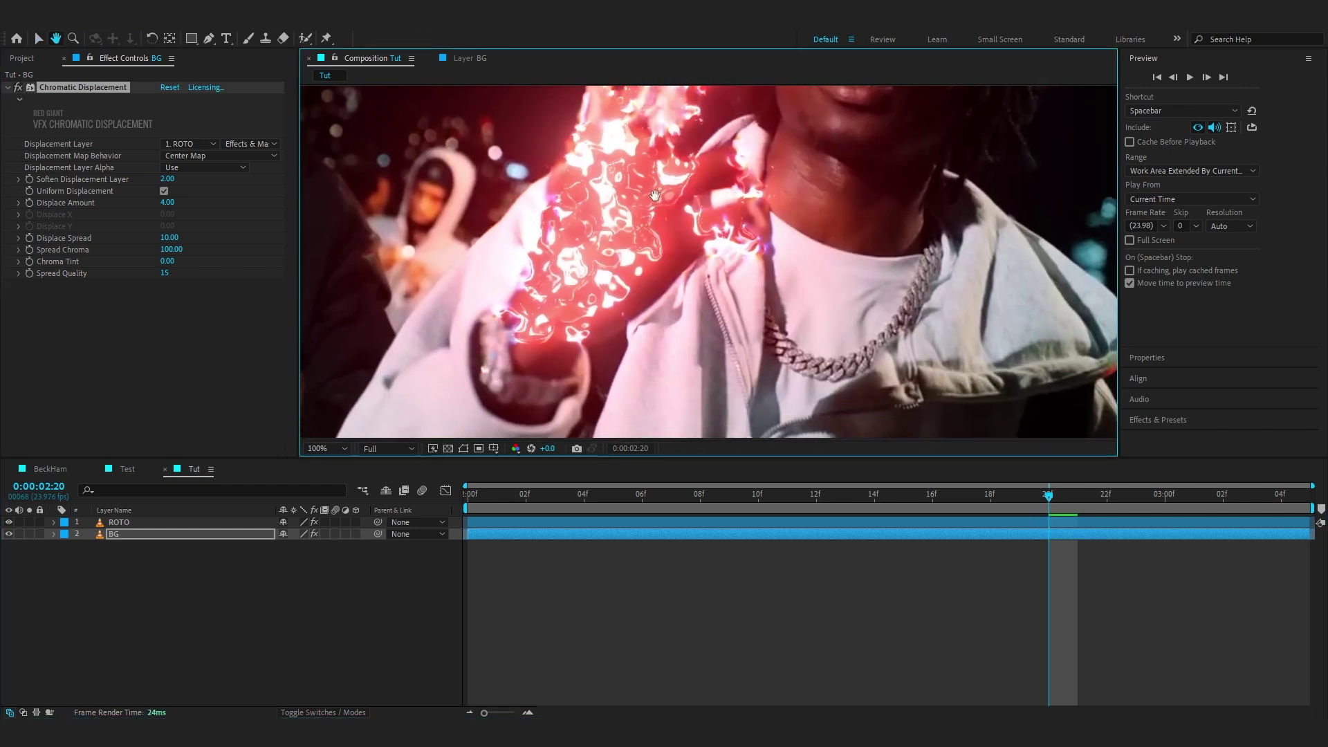
{"action": "left_click", "coordinate": [18, 87]}
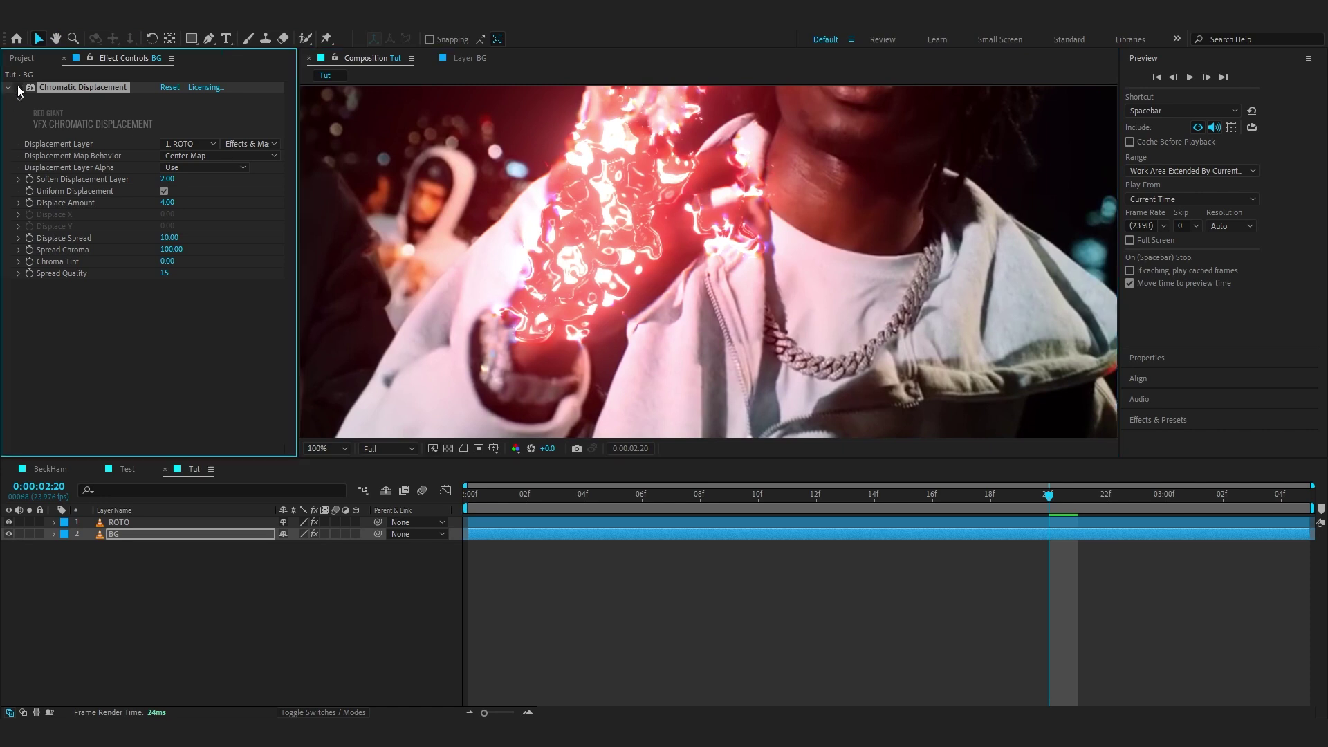
{"action": "left_click", "coordinate": [18, 87]}
{"action": "left_click", "coordinate": [18, 88]}
{"action": "left_click", "coordinate": [18, 87]}
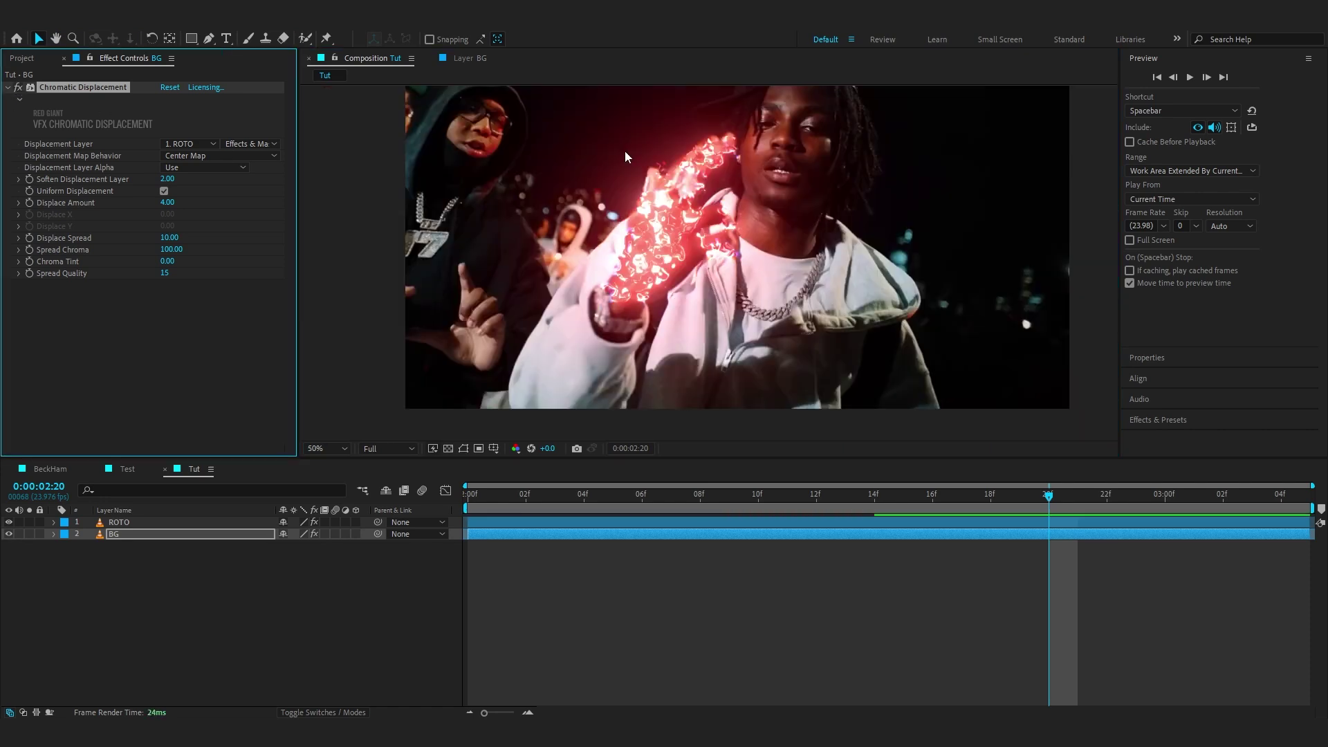
{"action": "left_click", "coordinate": [18, 88]}
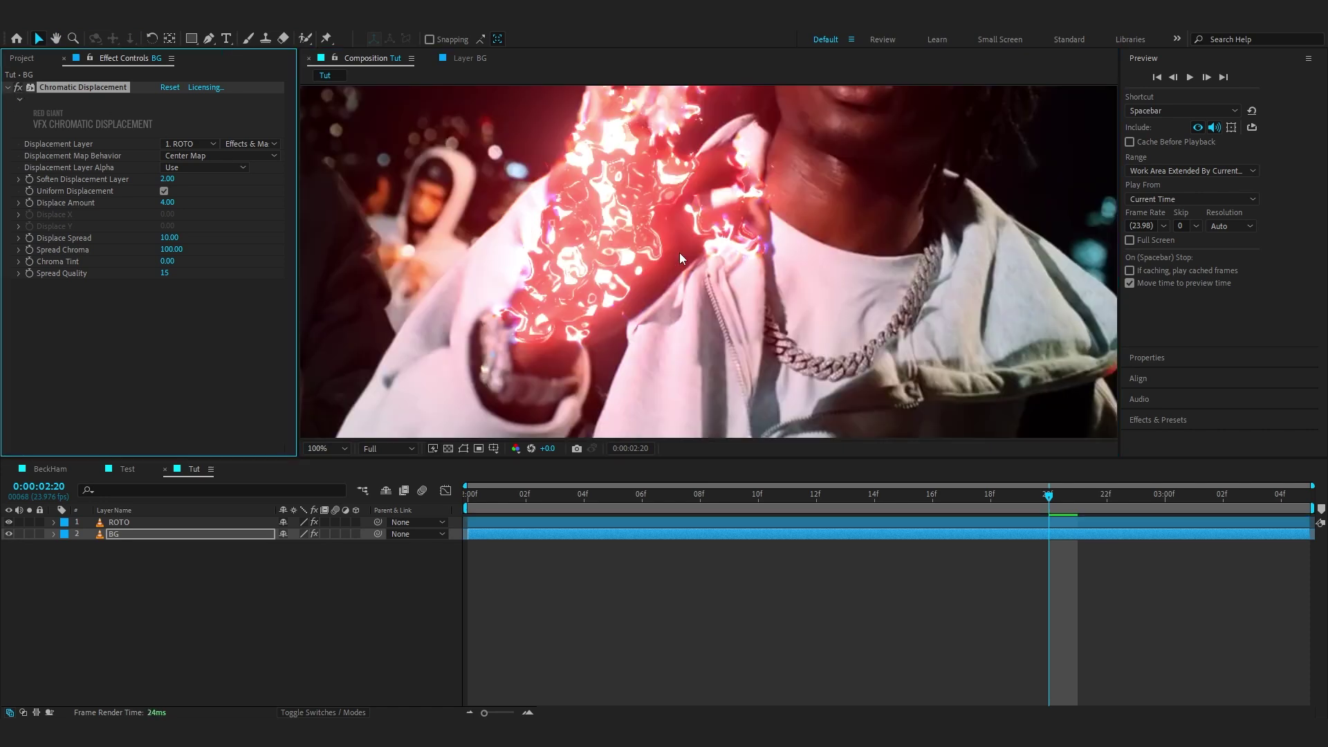
{"action": "scroll", "coordinate": [643, 277], "scroll_direction": "down", "scroll_amount": 2}
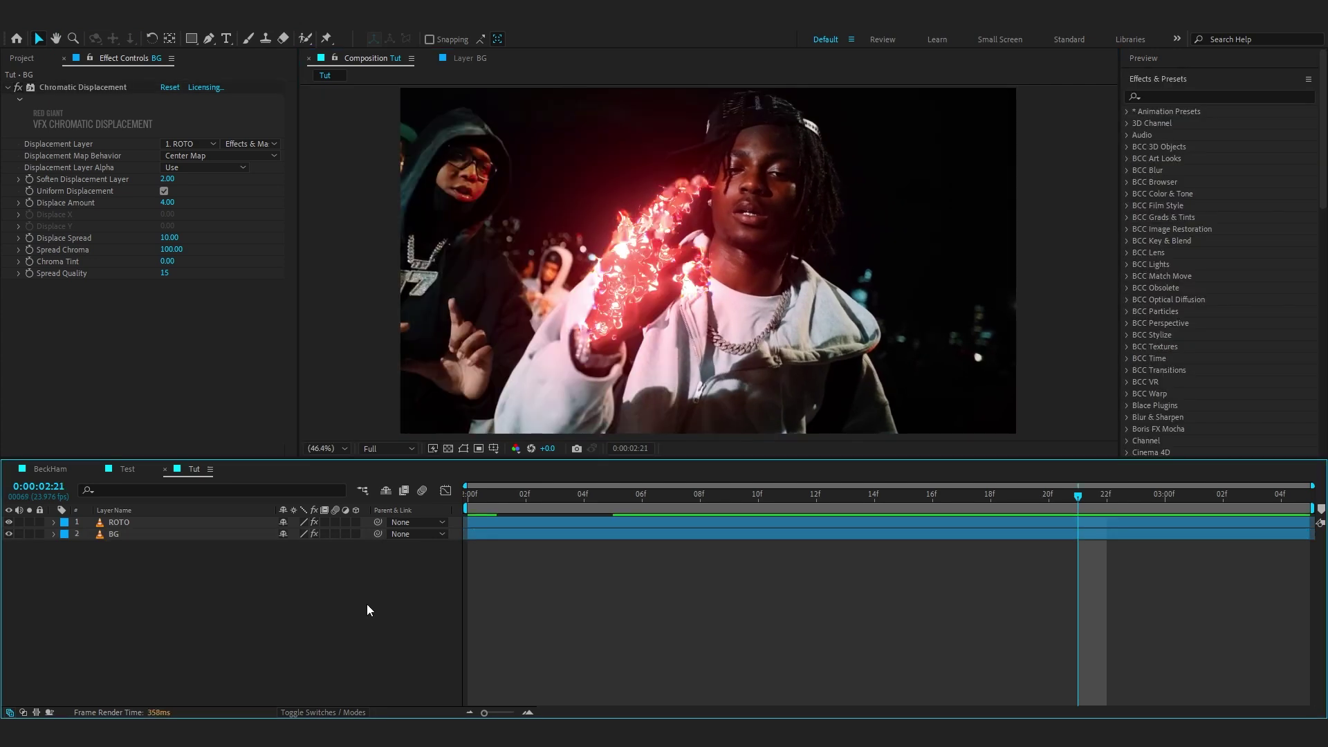
- Pre-compose the ROTO and BG layers together into Pre-comp 1
{"action": "left_click_drag", "start_coordinate": [343, 622], "coordinate": [177, 524]}
{"action": "right_click", "coordinate": [177, 524]}
{"action": "left_click", "coordinate": [221, 435]}
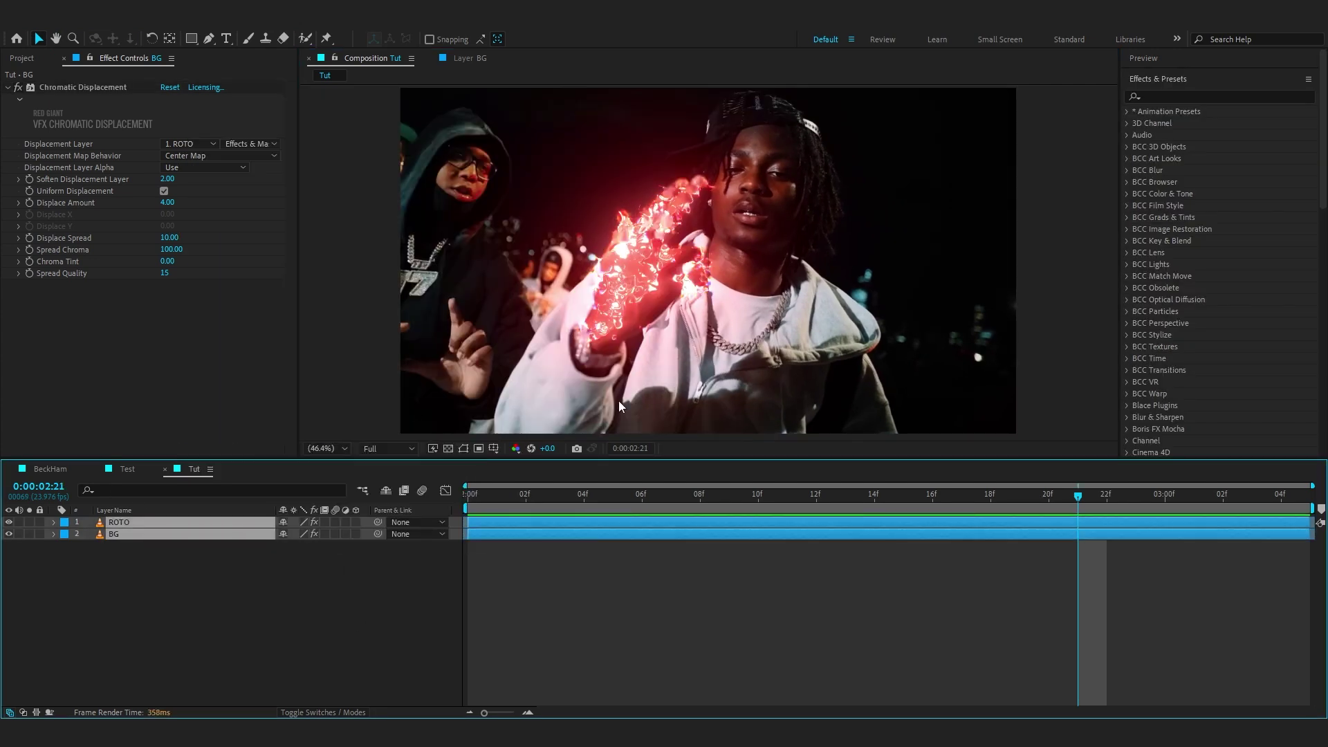
{"action": "left_click", "coordinate": [702, 455]}
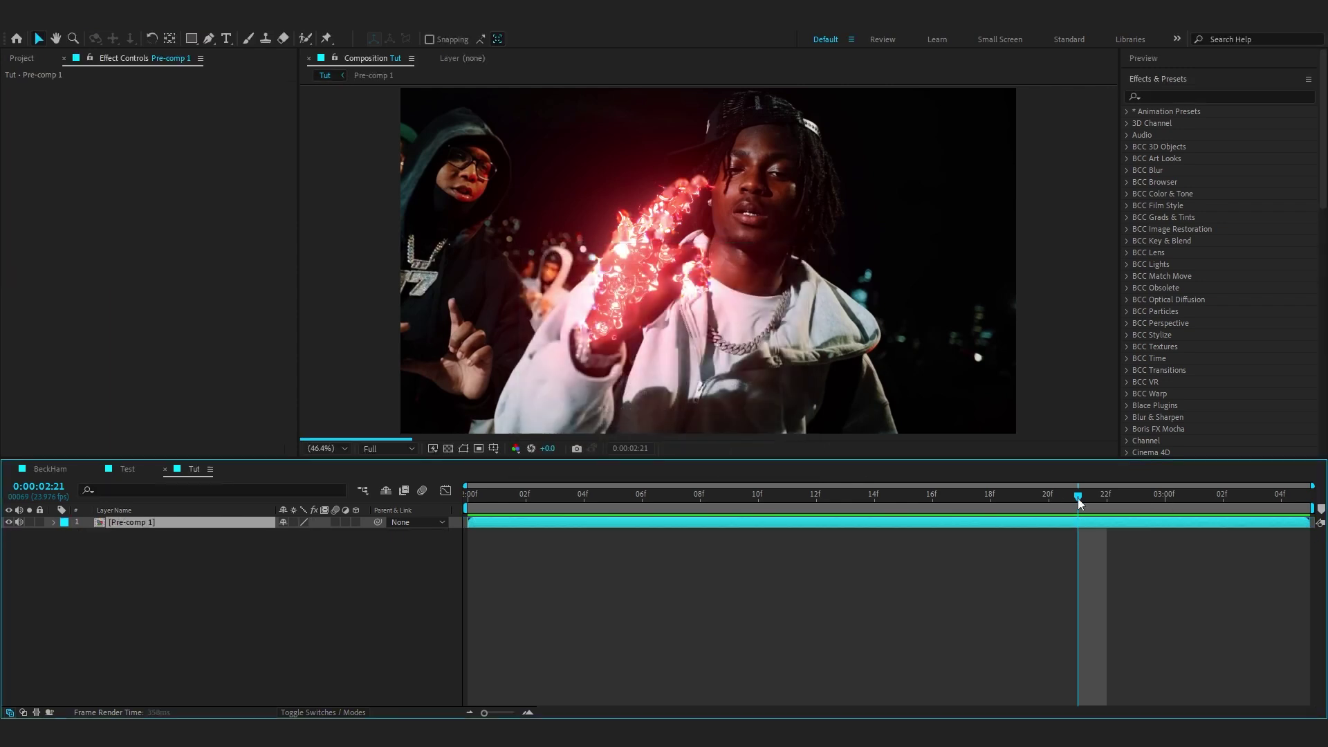
- Apply the Looks effect to Pre-comp 1 at 0:00:02:16 and open the effect's look editor
{"action": "left_click_drag", "start_coordinate": [1078, 497], "coordinate": [613, 496]}
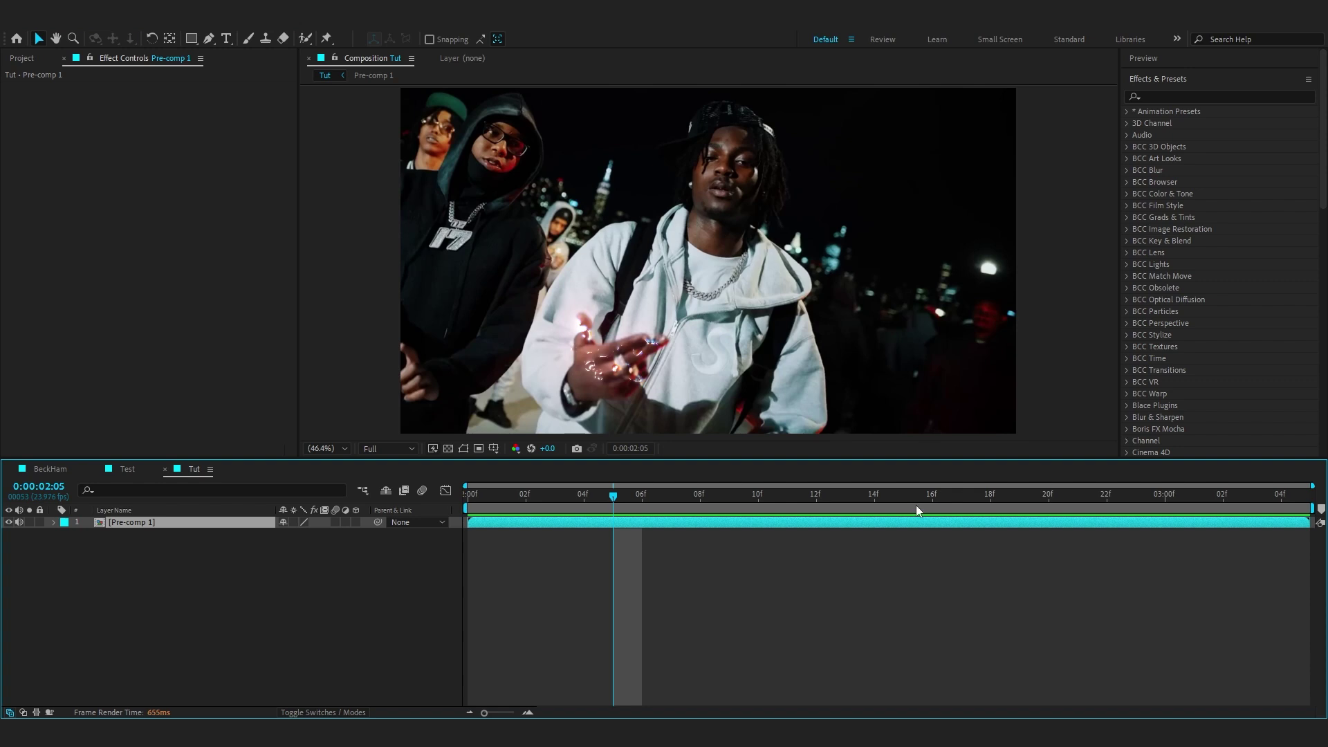
{"action": "left_click", "coordinate": [933, 495]}
{"action": "key", "text": "ctrl+space"}
{"action": "type", "text": "looks"}
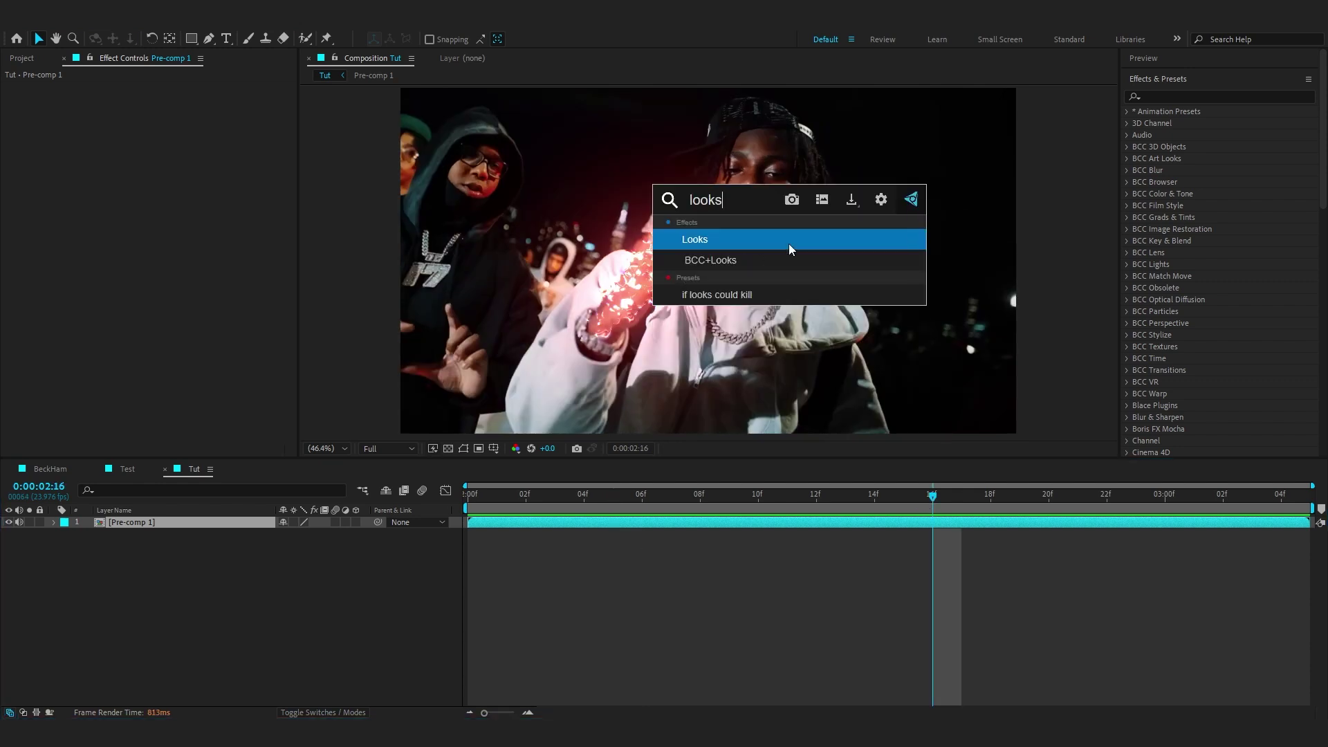
{"action": "key", "text": "Return"}
{"action": "left_click", "coordinate": [43, 169]}
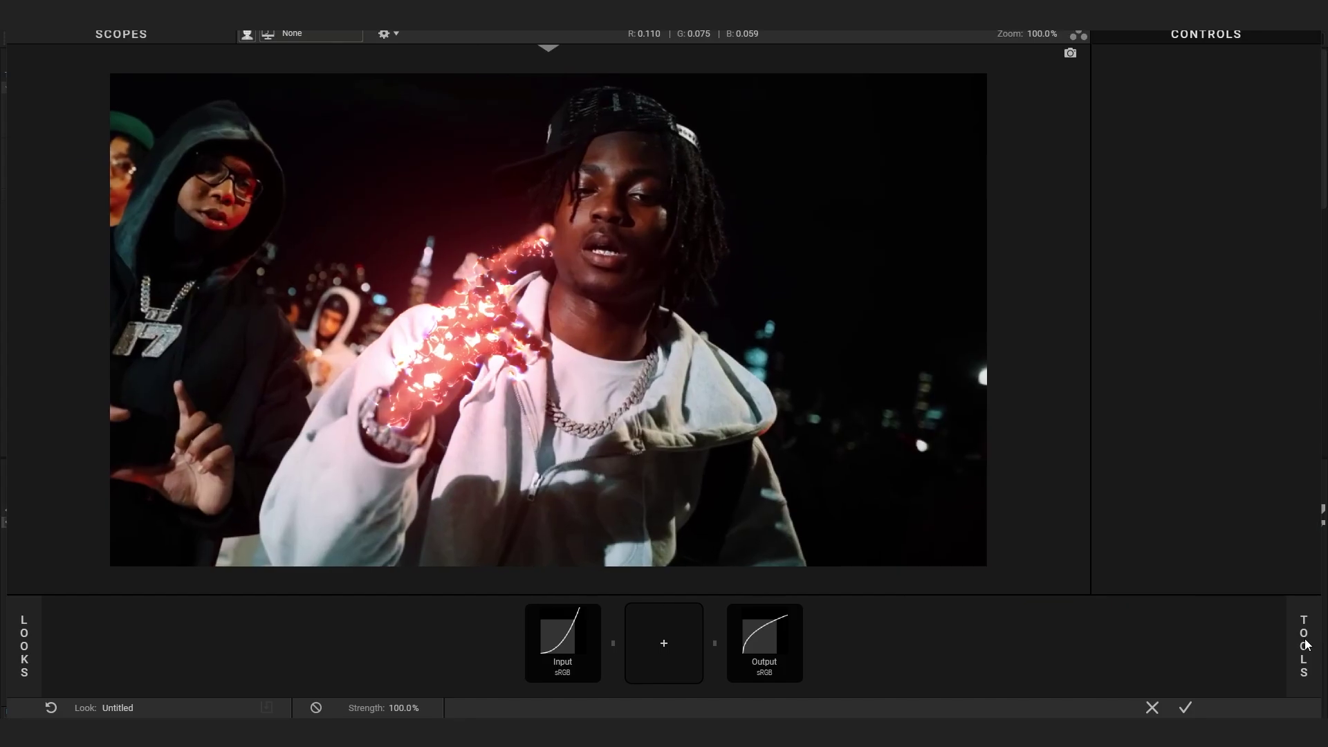
- Add an Anamorphic Flare between Input and Output in the look and set its Threshold to 0.950
{"action": "left_click", "coordinate": [1303, 644]}
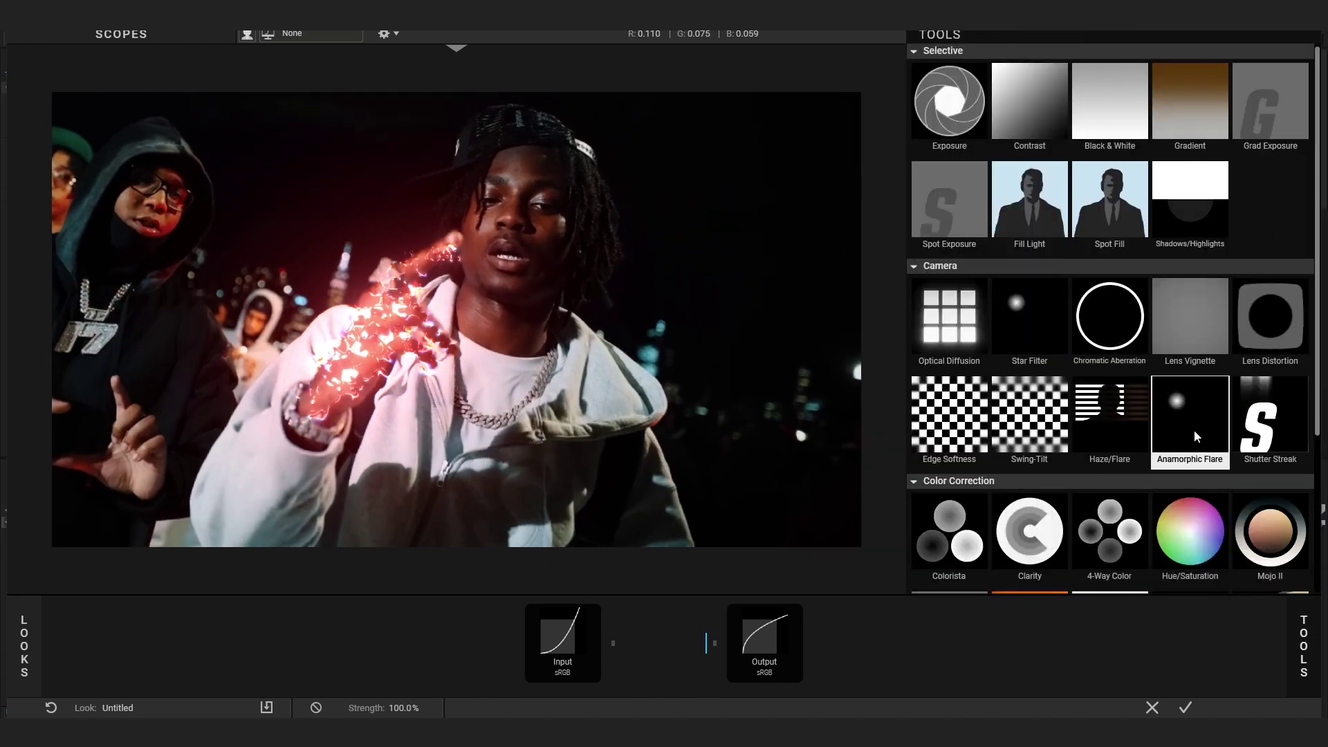
{"action": "left_click_drag", "start_coordinate": [1193, 440], "coordinate": [587, 608]}
{"action": "left_click", "coordinate": [661, 626]}
{"action": "left_click_drag", "start_coordinate": [1209, 133], "coordinate": [1179, 133]}
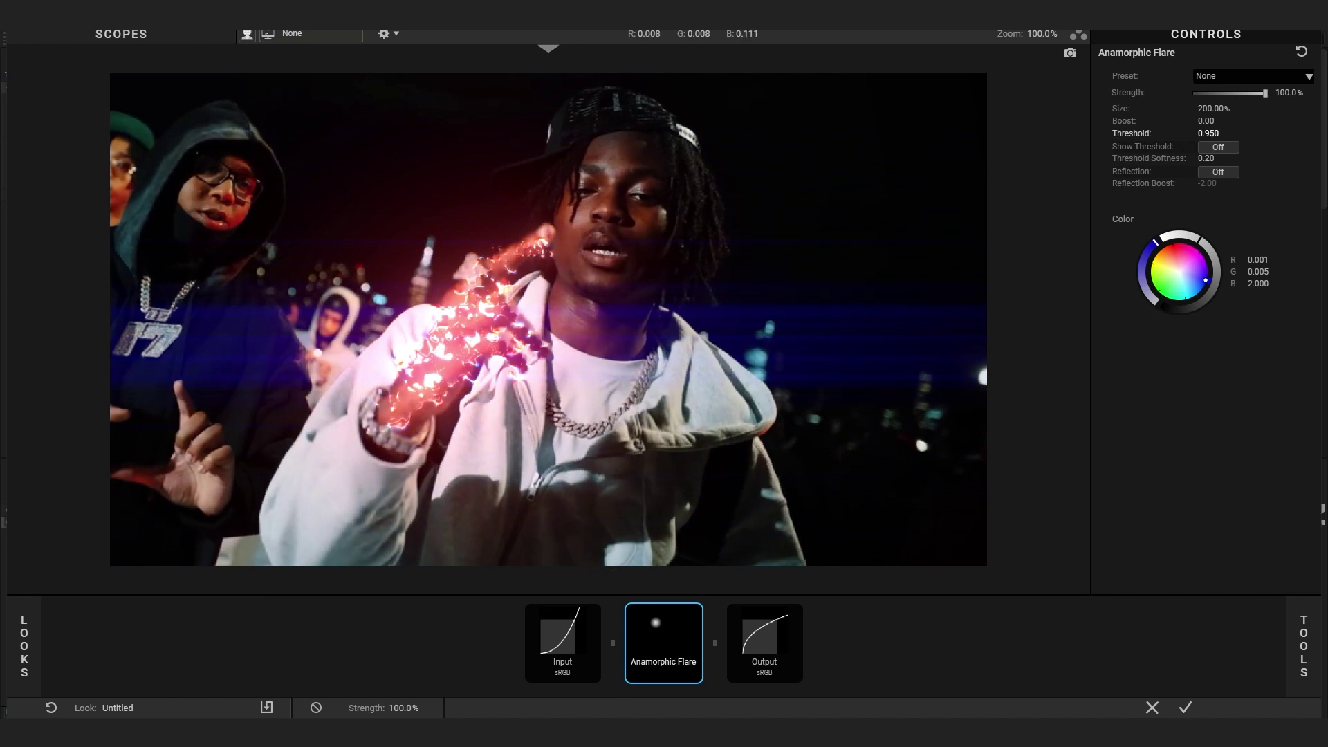
- Tint the Anamorphic Flare purple with R 1.297, G 0.271, B 2.000, and set Size to 162.29% and Strength to 76.2%
{"action": "left_click_drag", "start_coordinate": [1204, 280], "coordinate": [1206, 275]}
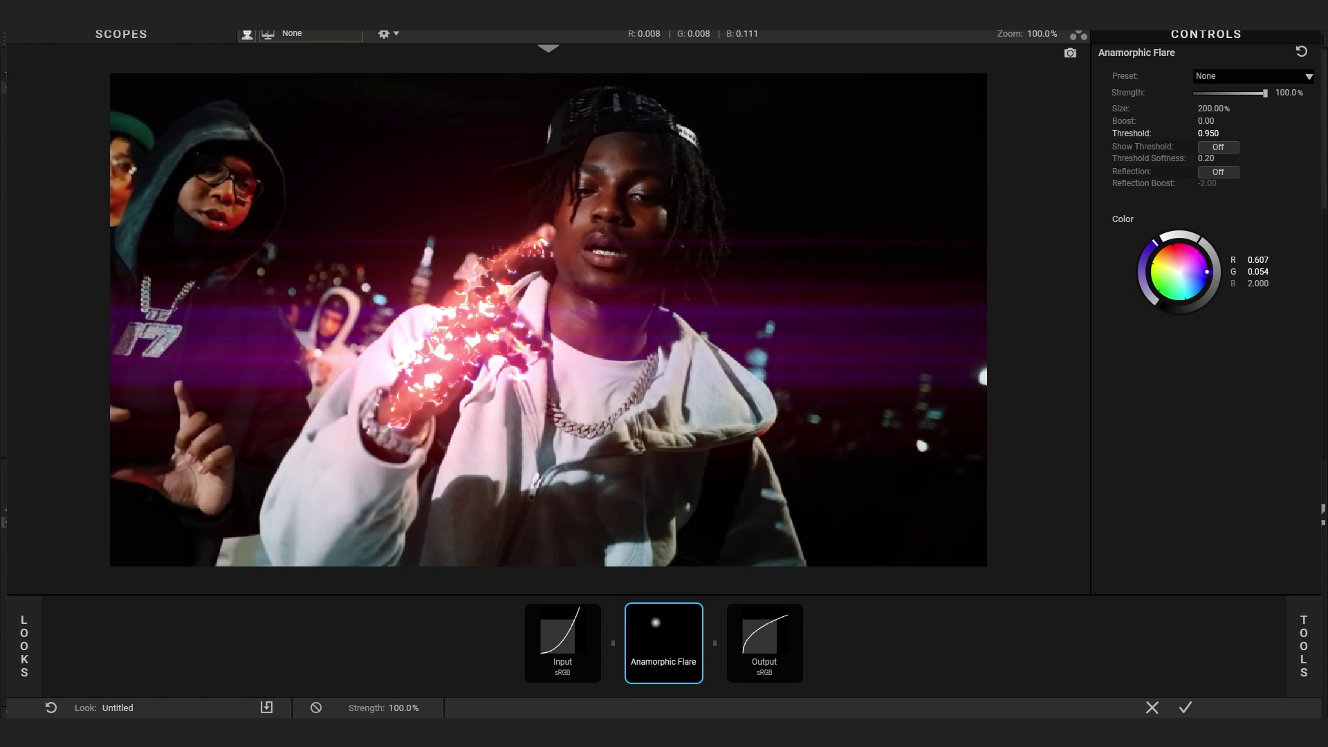
{"action": "left_click_drag", "start_coordinate": [1207, 272], "coordinate": [1206, 269]}
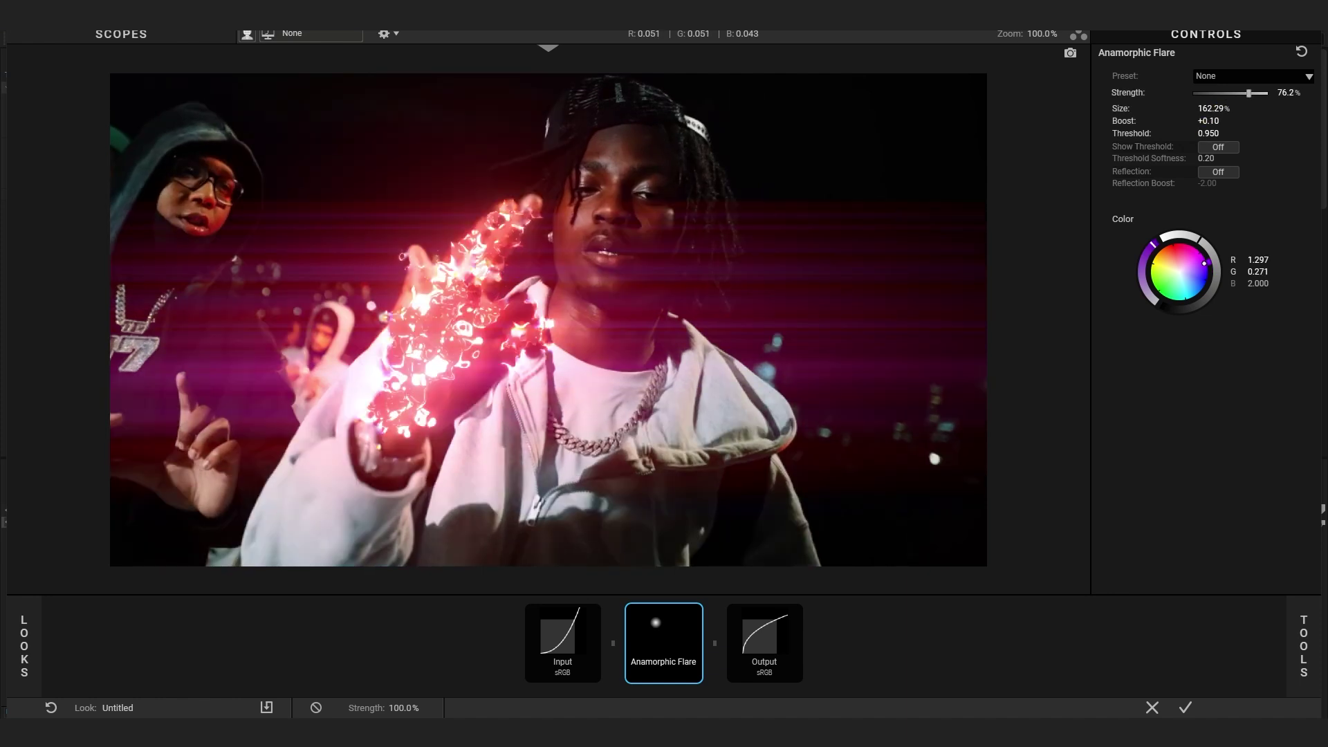
{"action": "left_click_drag", "start_coordinate": [1207, 120], "coordinate": [1179, 120]}
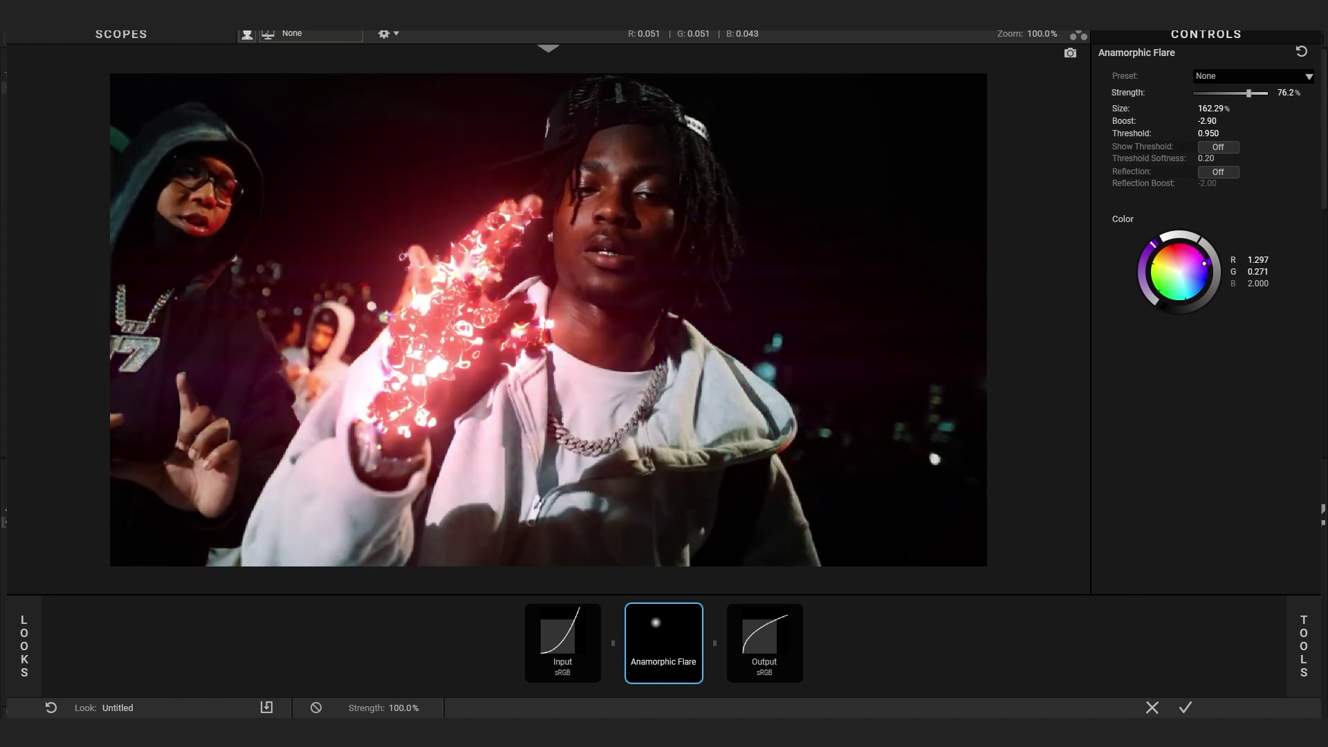
- Enable Show Threshold, refine the flare to Threshold 1.050, Threshold Softness 0.55, Strength 79.2% and colour R 1.639, G 0.054, and accept the look
{"action": "left_click", "coordinate": [1219, 147]}
{"action": "mouse_move", "coordinate": [1211, 159]}
{"action": "left_mouse_down"}
{"action": "mouse_move", "coordinate": [1281, 158]}
{"action": "mouse_move", "coordinate": [1208, 158]}
{"action": "left_mouse_up"}
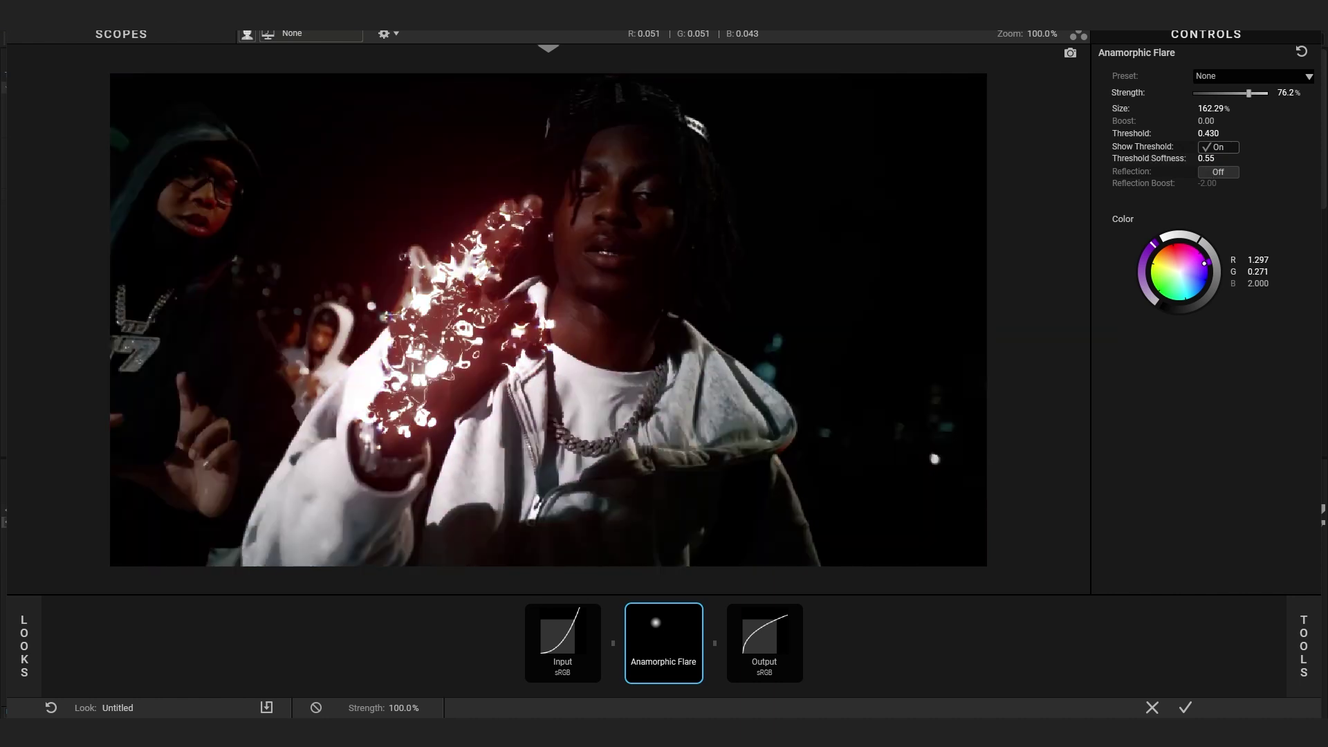
{"action": "left_click_drag", "start_coordinate": [1248, 92], "coordinate": [1244, 92]}
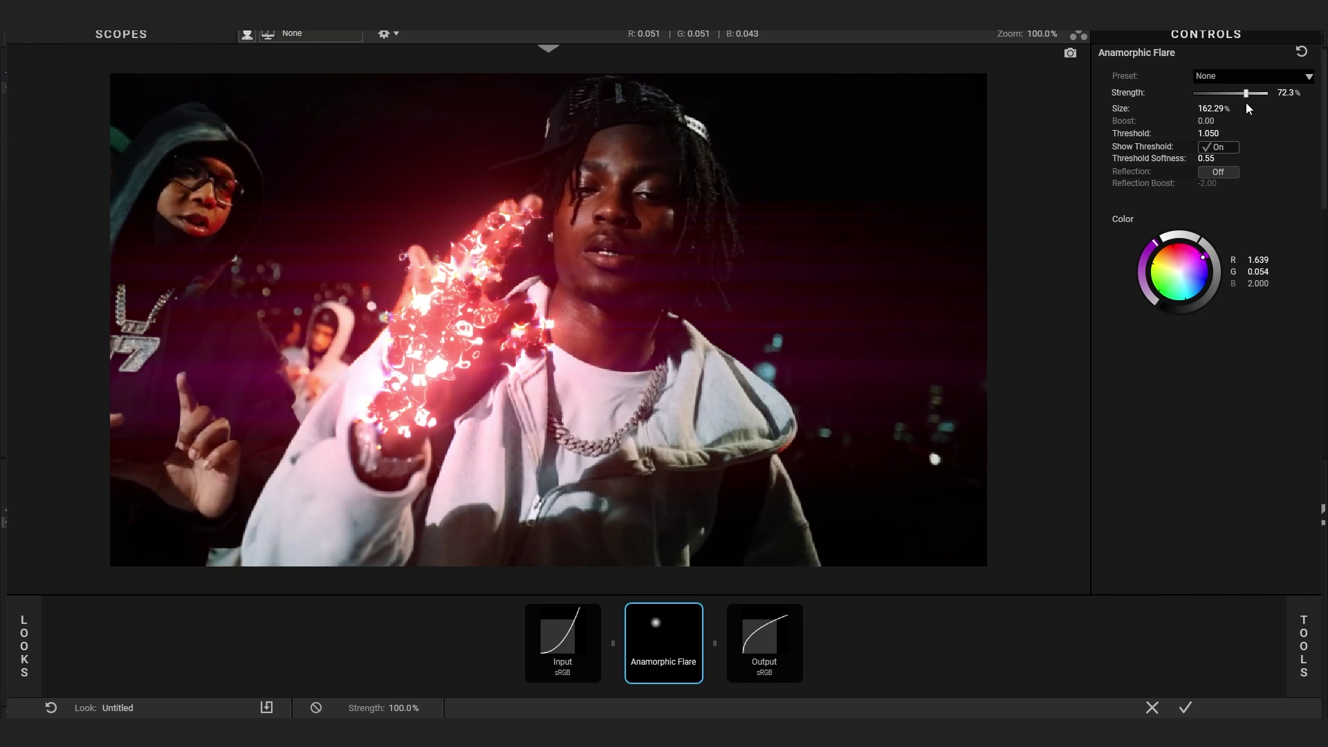
{"action": "left_click_drag", "start_coordinate": [1247, 102], "coordinate": [1252, 109]}
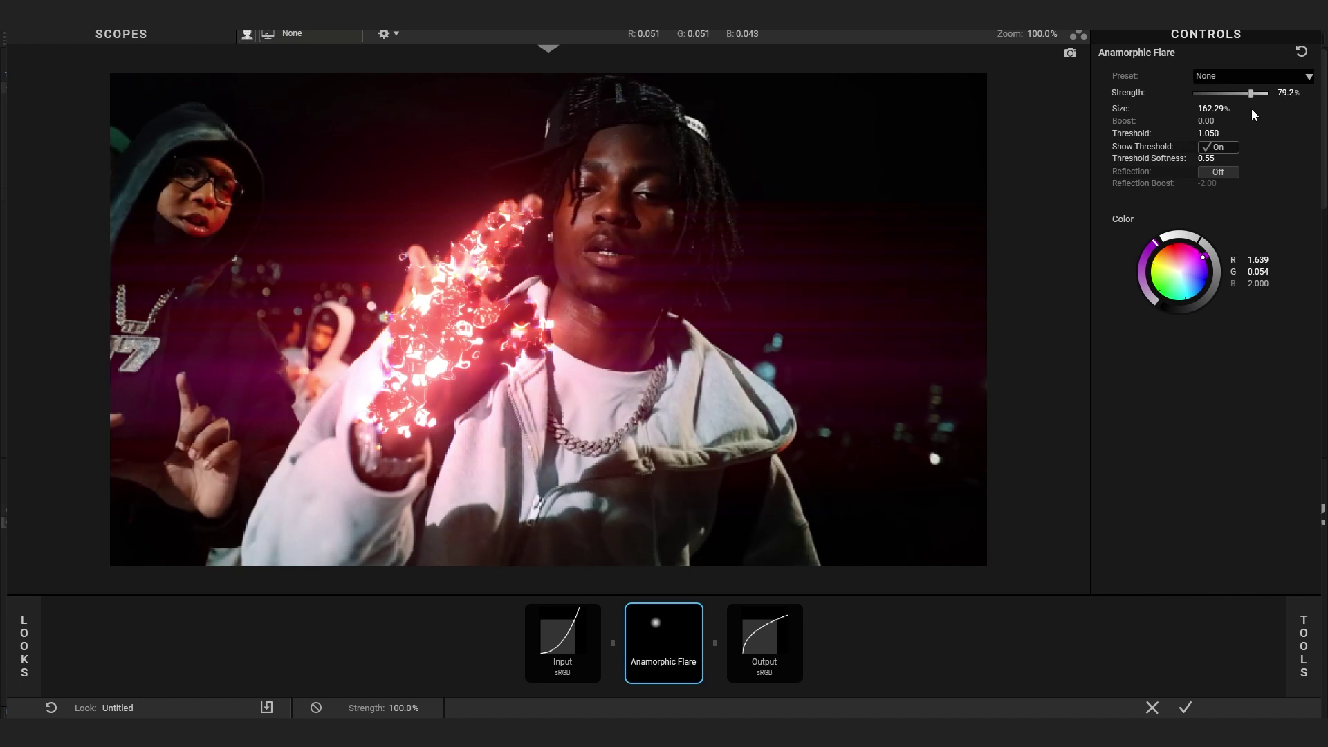
{"action": "left_click", "coordinate": [1189, 709]}
- Set the Looks effect's overall Strength to 61% and preview the clip from 0:00:02:00
{"action": "left_click_drag", "start_coordinate": [1100, 493], "coordinate": [660, 522]}
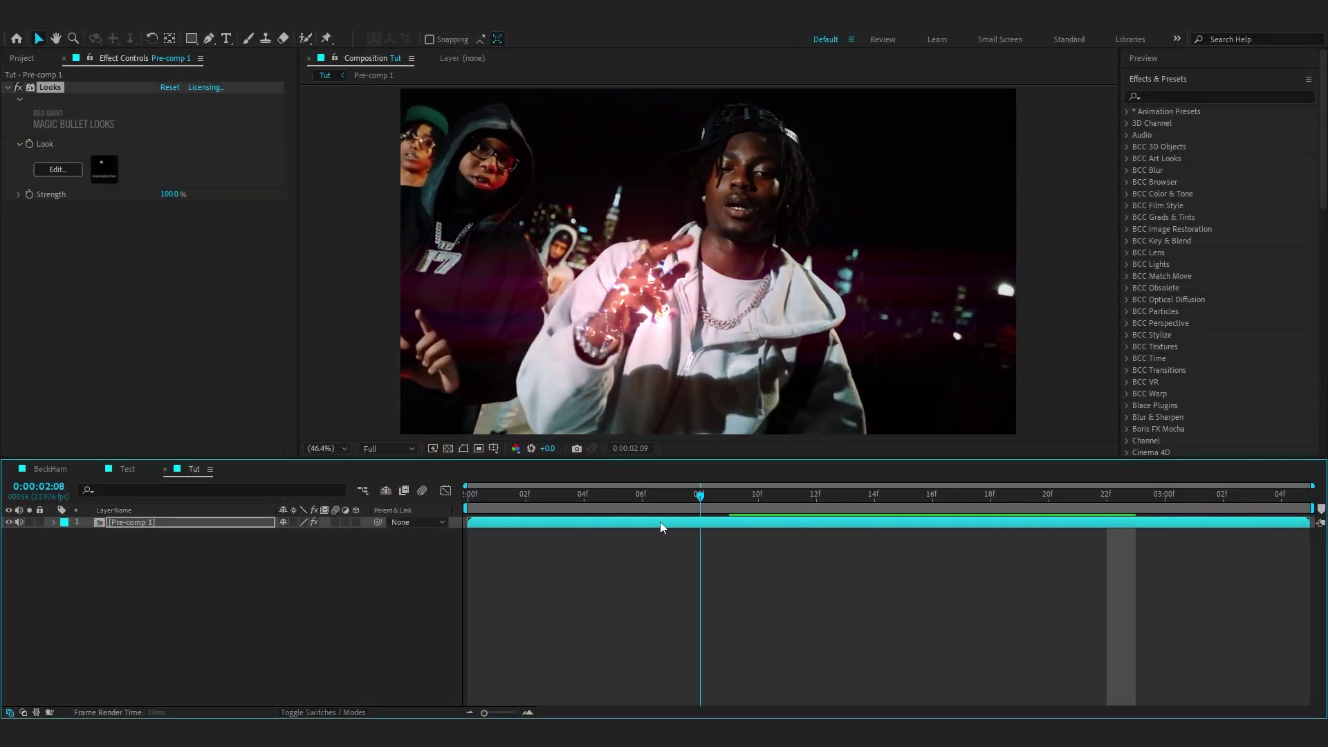
{"action": "key", "text": "space"}
{"action": "left_click_drag", "start_coordinate": [170, 195], "coordinate": [147, 208]}
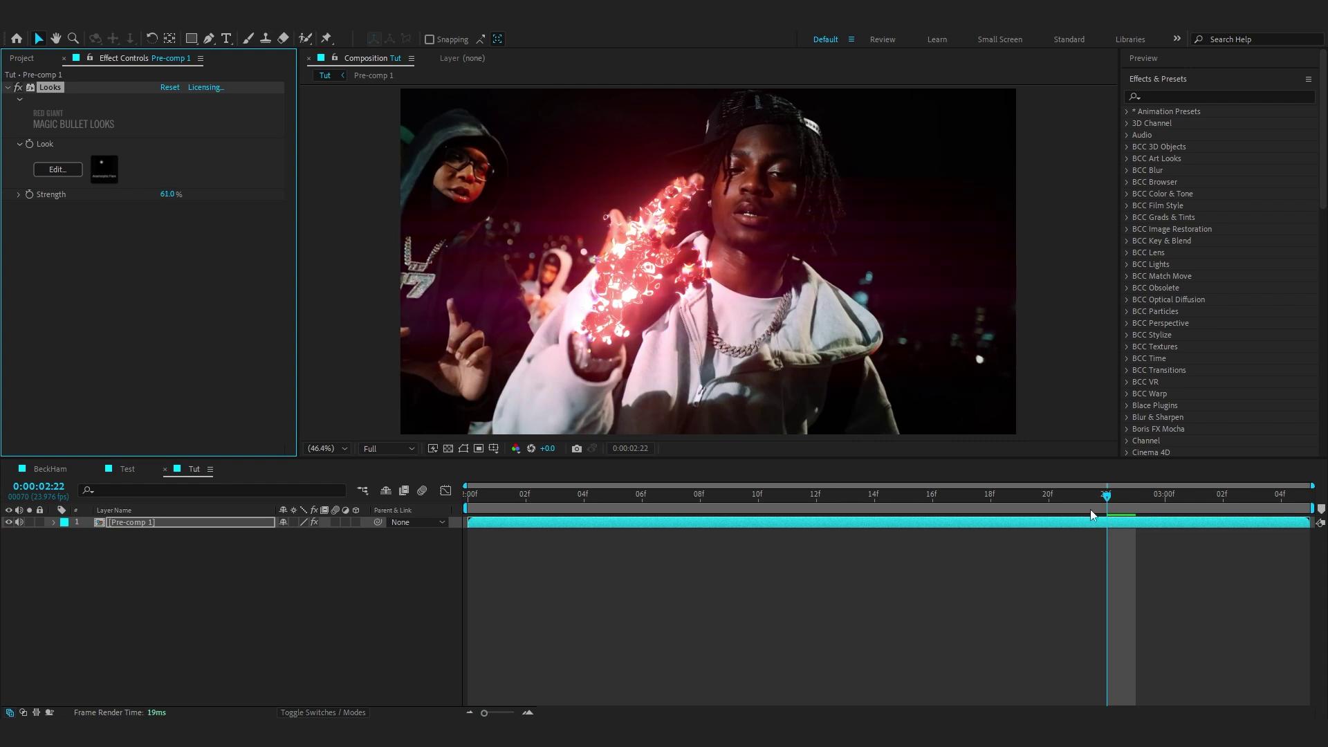
{"action": "left_click_drag", "start_coordinate": [1090, 509], "coordinate": [469, 511]}
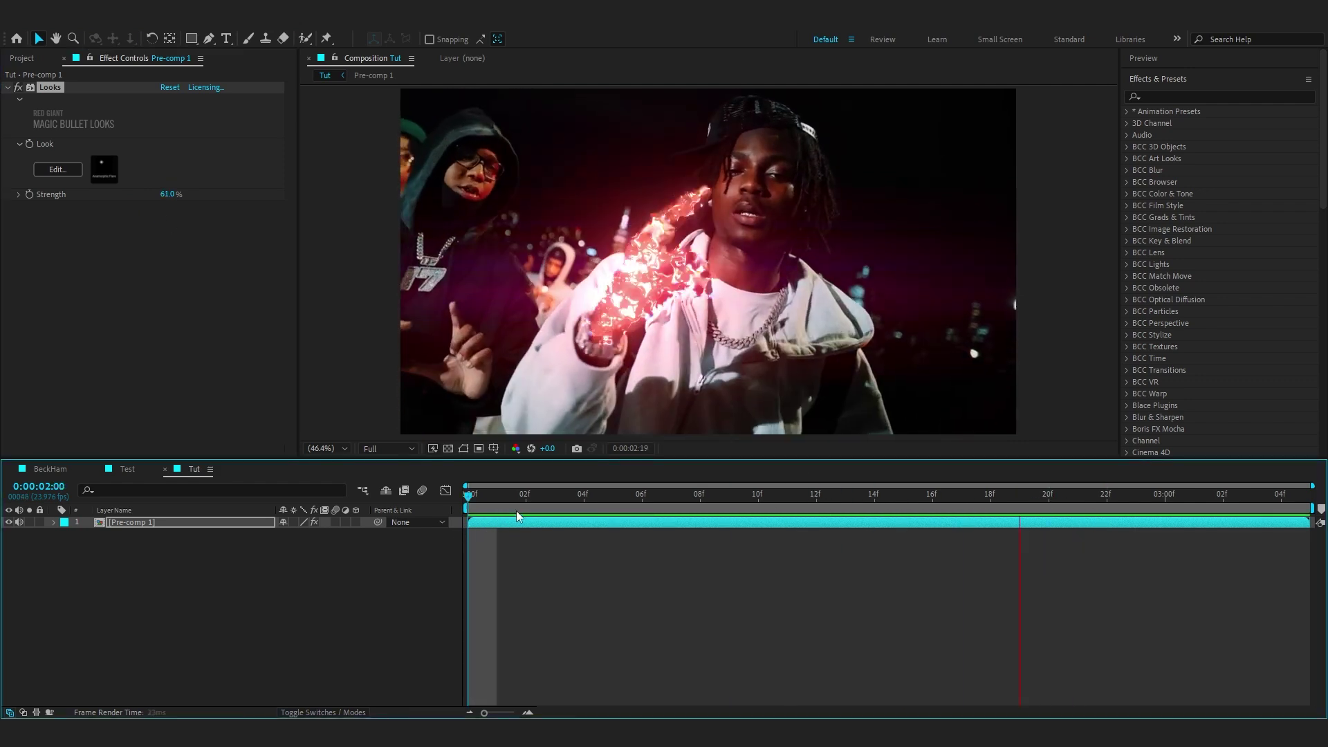
{"action": "key", "text": "space"}
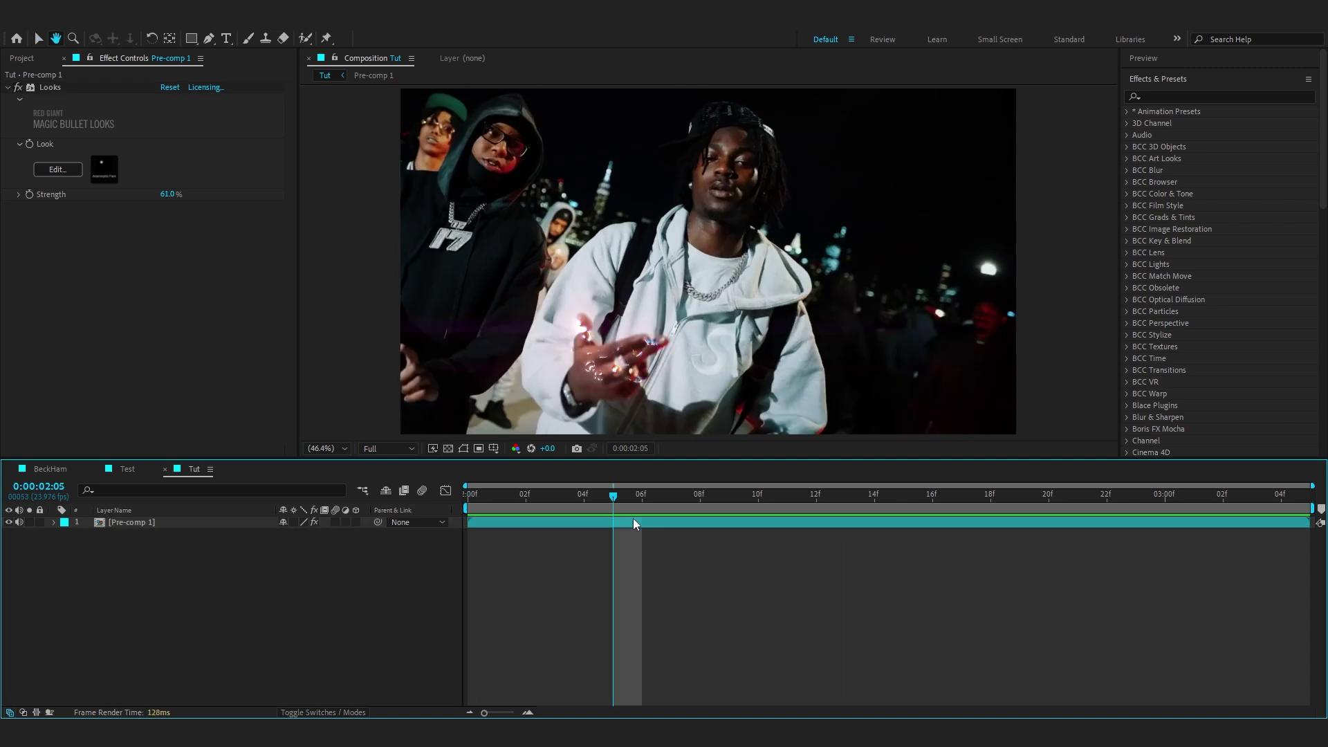
- Create a new adjustment layer above Pre-comp 1
{"action": "right_click", "coordinate": [334, 554]}
{"action": "mouse_move", "coordinate": [429, 388]}
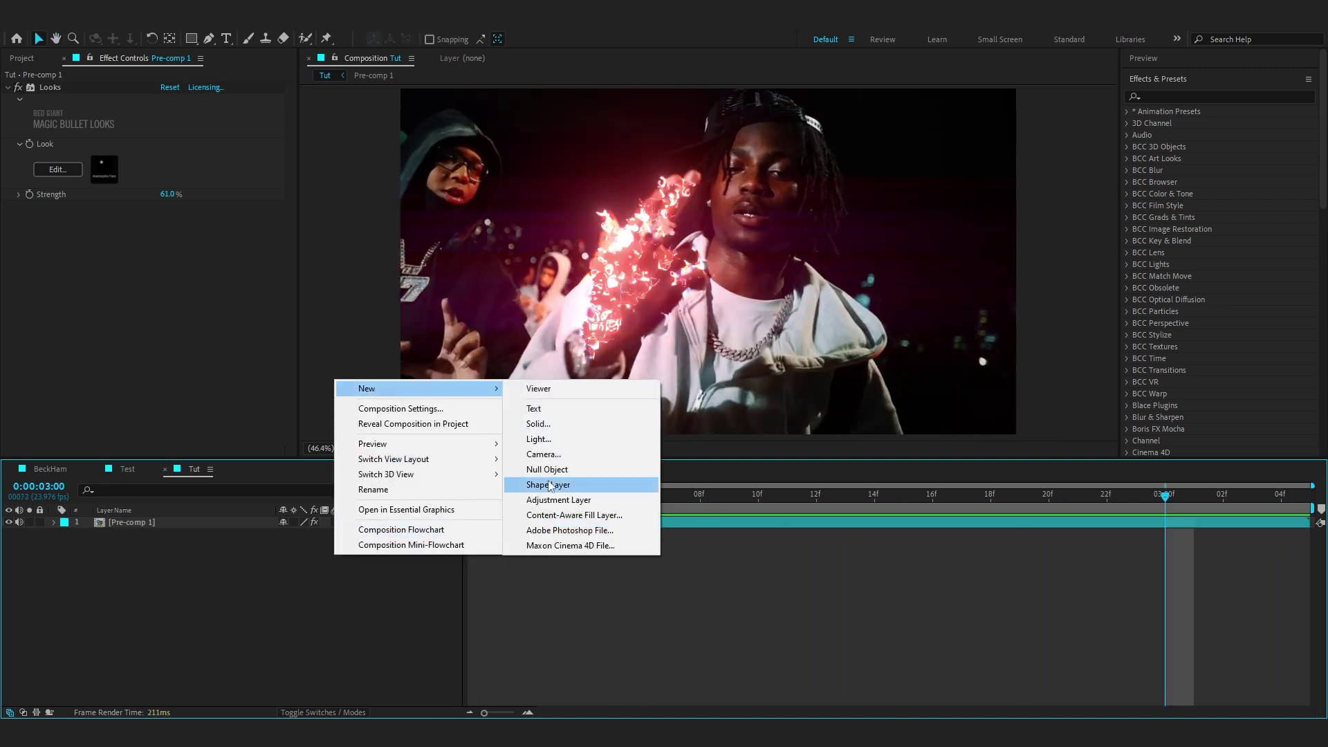
{"action": "left_click", "coordinate": [543, 499]}
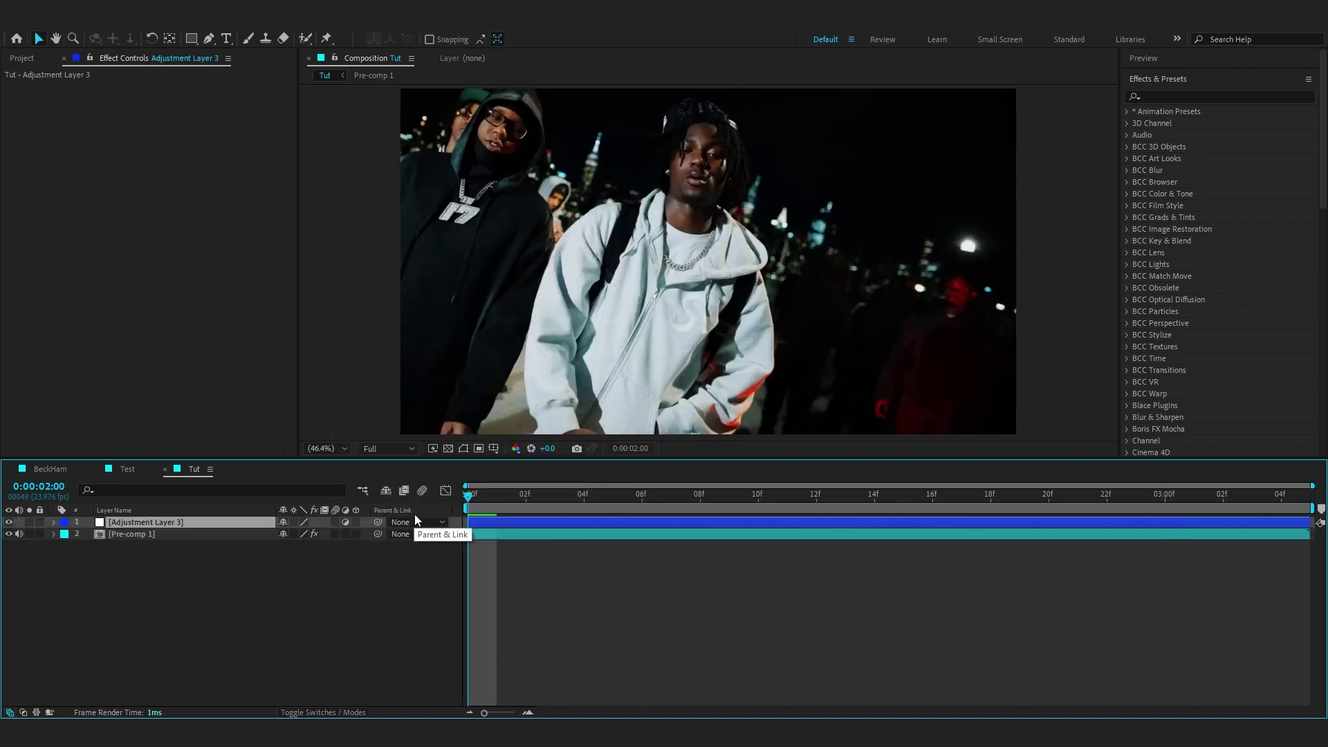
- Apply the Wiggle Transition preset from Grunge - Add on to the adjustment layer and shift the layer about three frames earlier
{"action": "left_click", "coordinate": [1126, 112]}
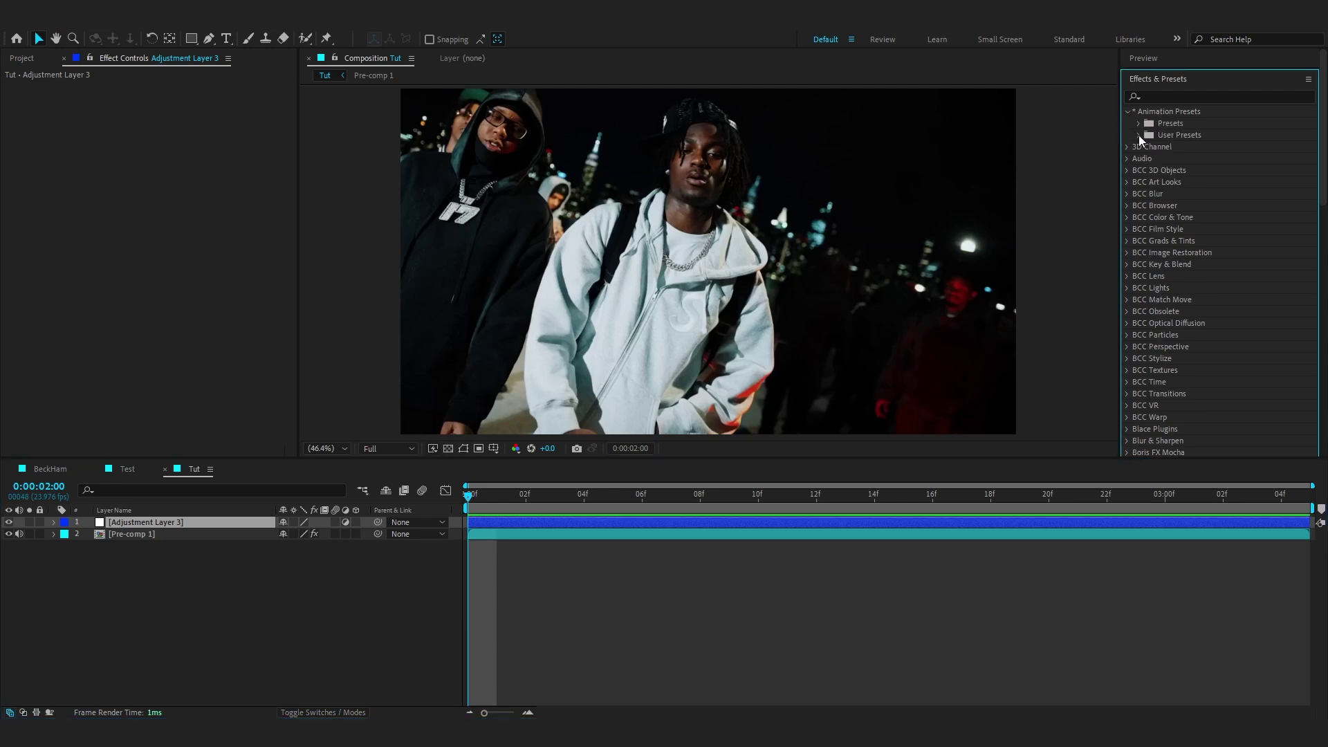
{"action": "left_click", "coordinate": [1139, 135]}
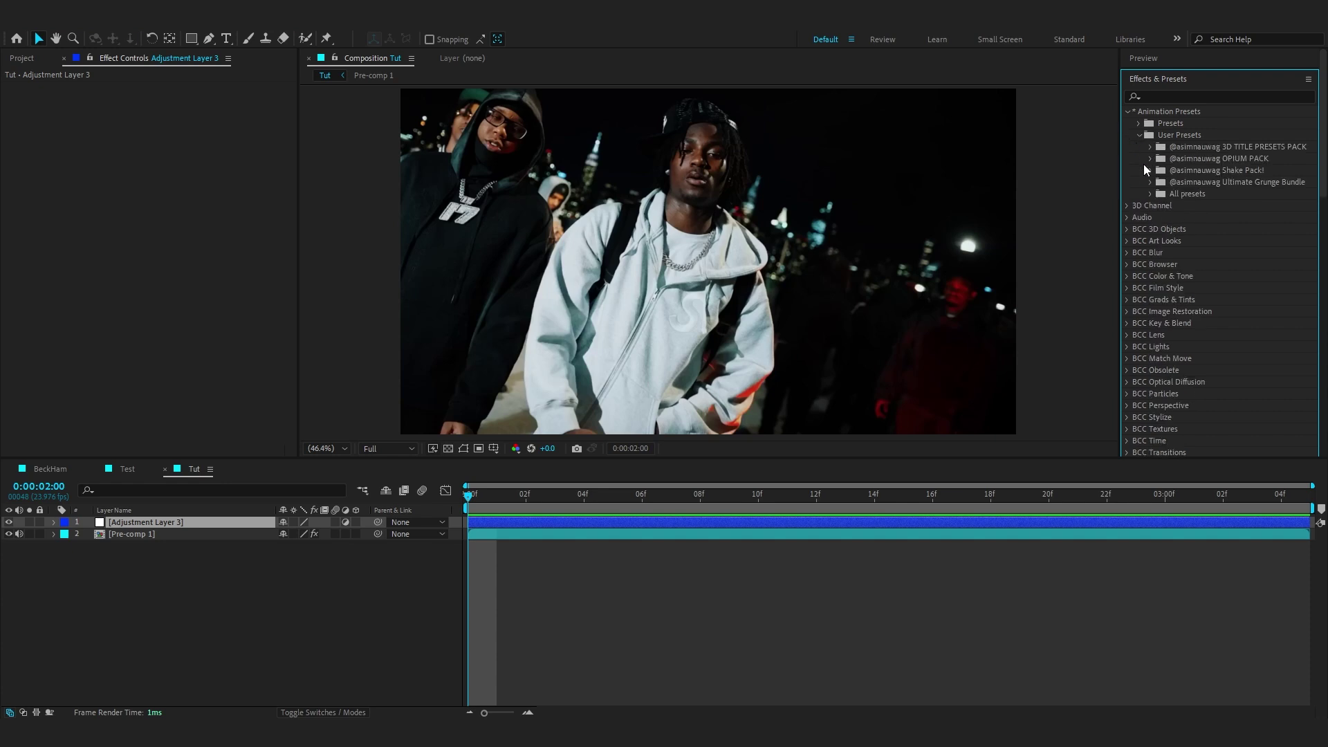
{"action": "left_click", "coordinate": [1151, 183]}
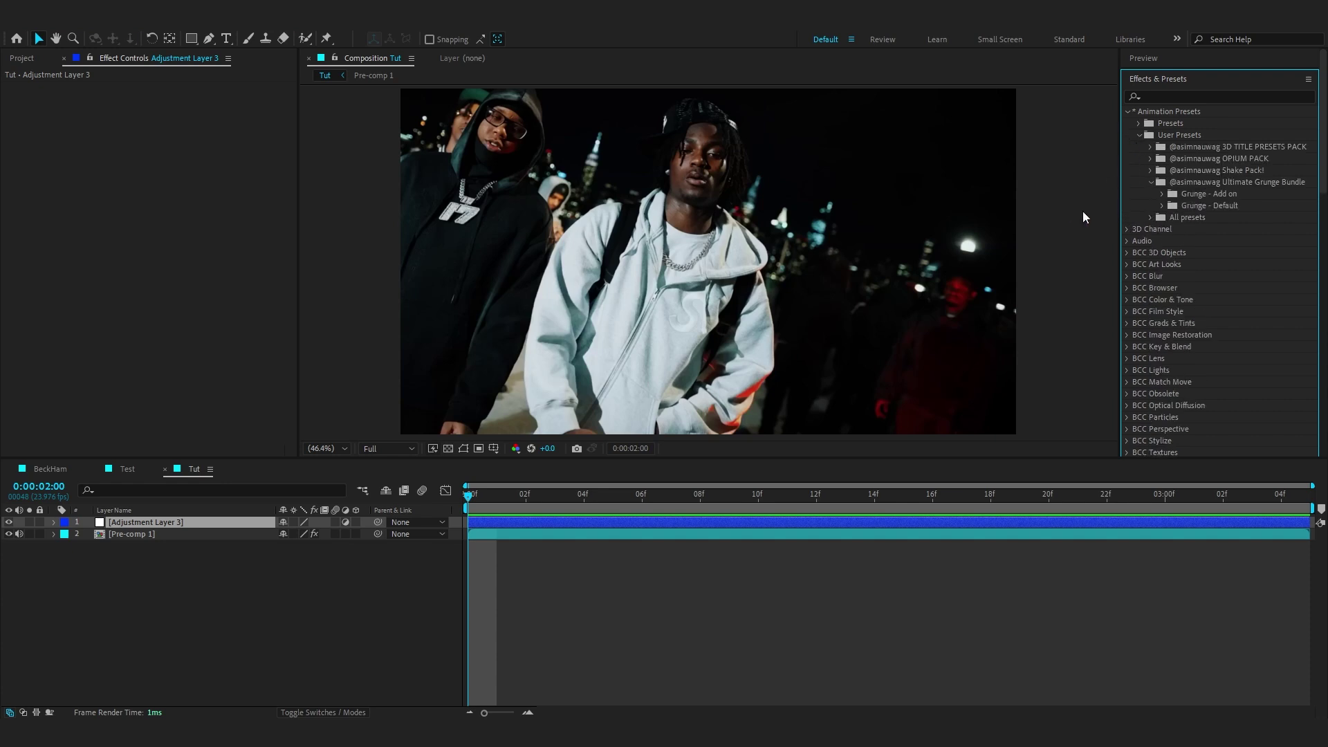
{"action": "left_click", "coordinate": [1162, 194]}
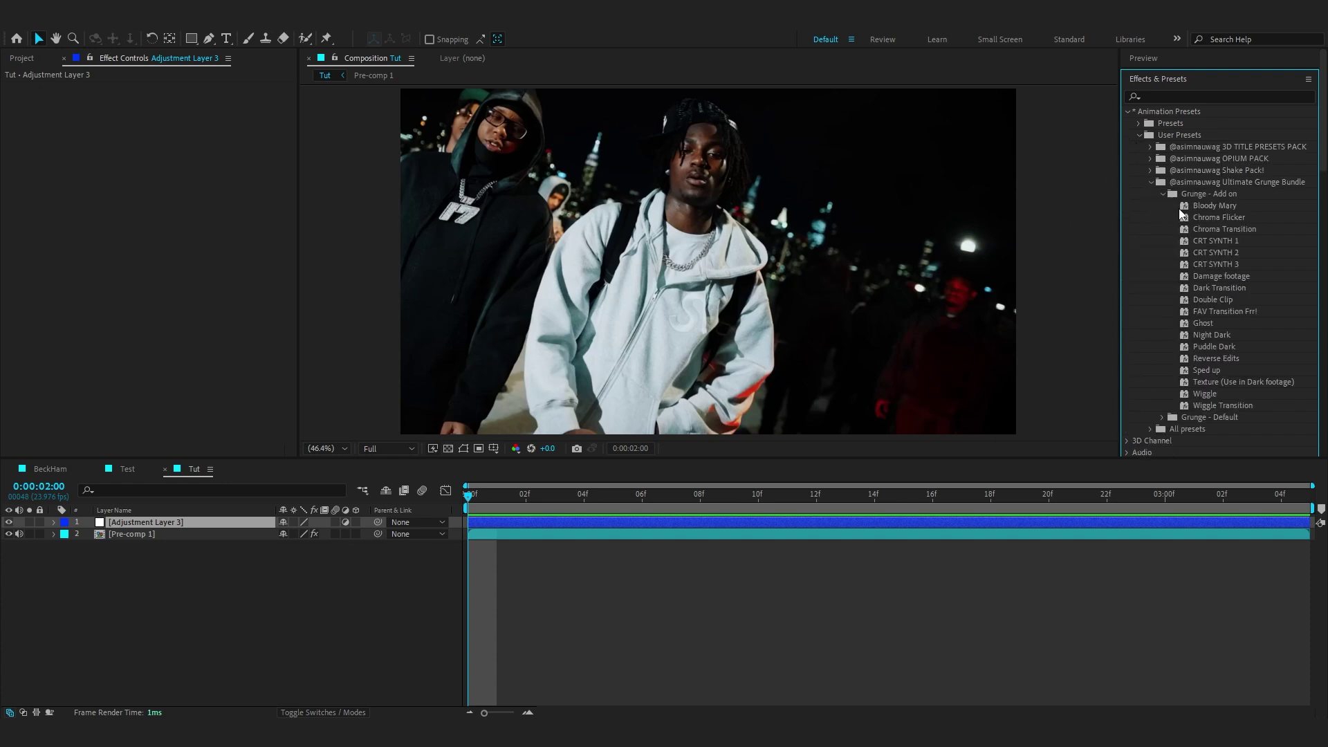
{"action": "left_click_drag", "start_coordinate": [1119, 255], "coordinate": [1043, 256]}
{"action": "left_click_drag", "start_coordinate": [1143, 361], "coordinate": [642, 517]}
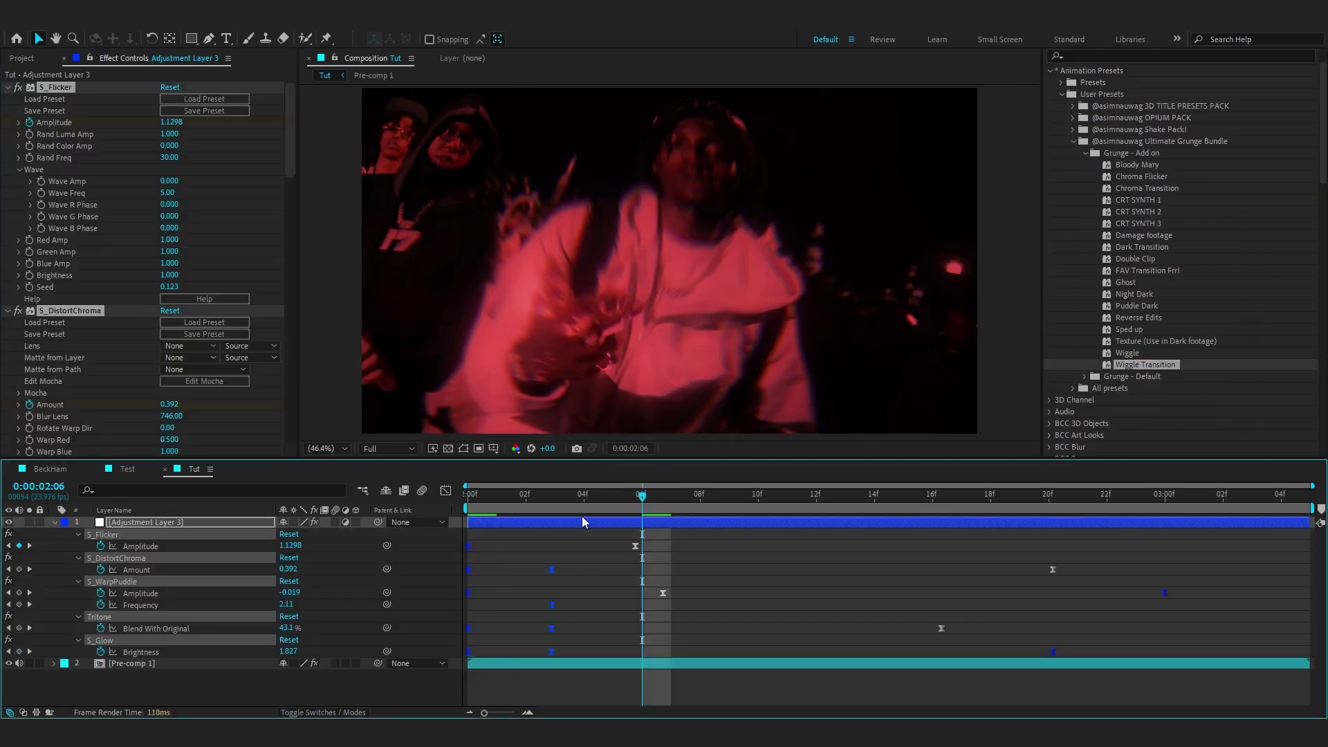
{"action": "left_click_drag", "start_coordinate": [527, 522], "coordinate": [454, 516]}
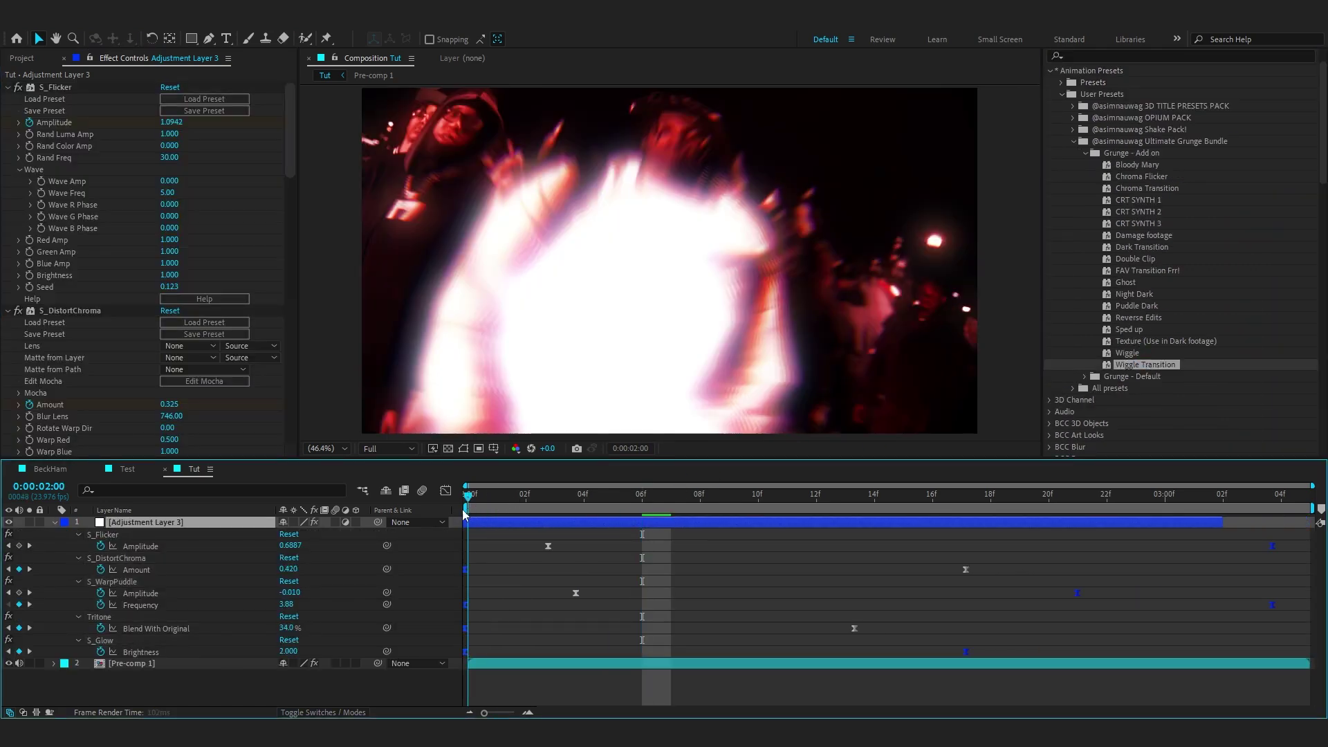